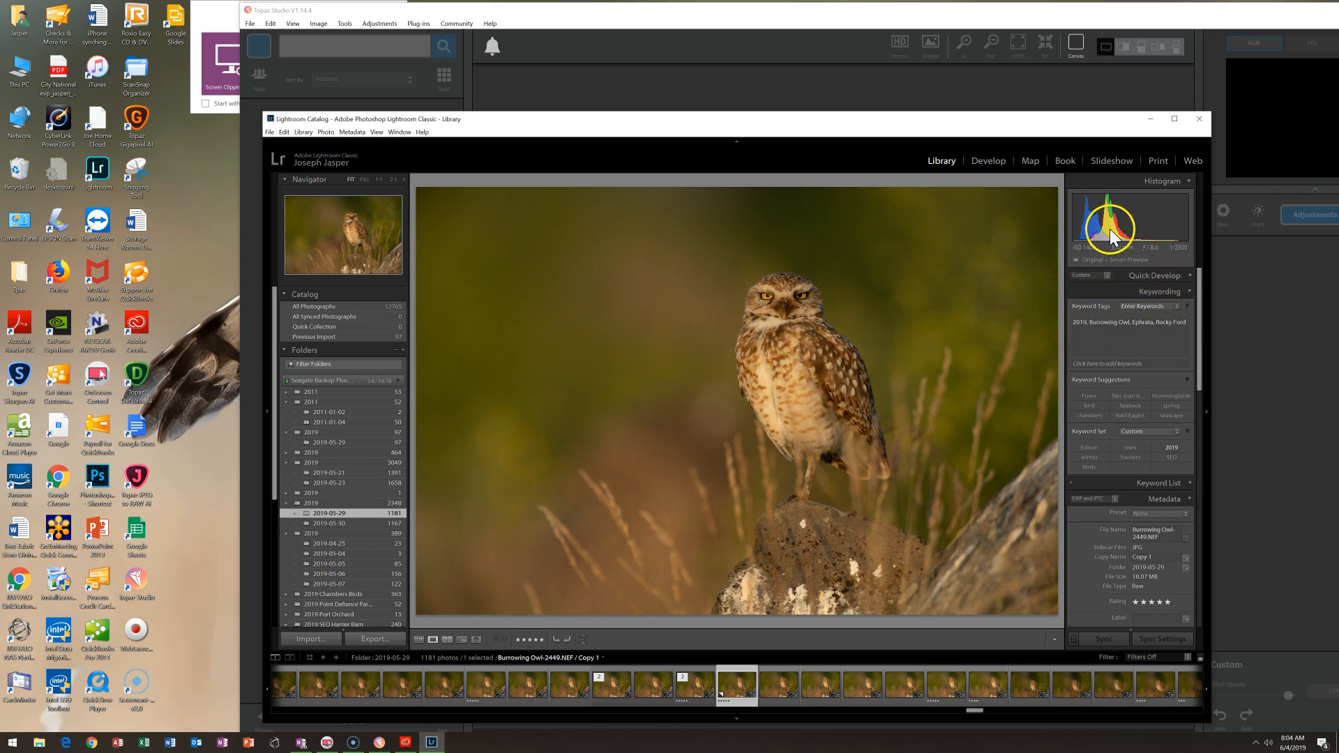
# Crop the burrowing owl photo in Develop to an upright frame around the owl and the rock, trimming all four sides
pyautogui.click(994, 159)
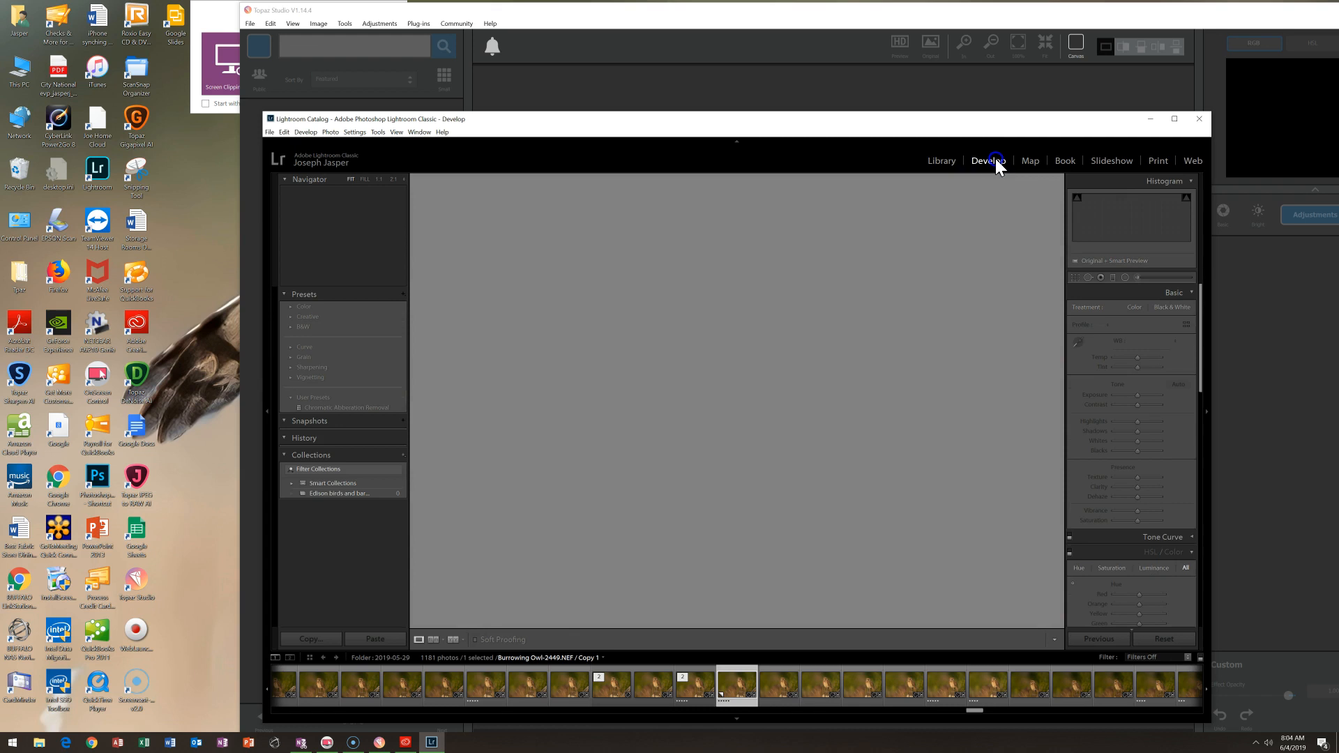
pyautogui.click(1077, 279)
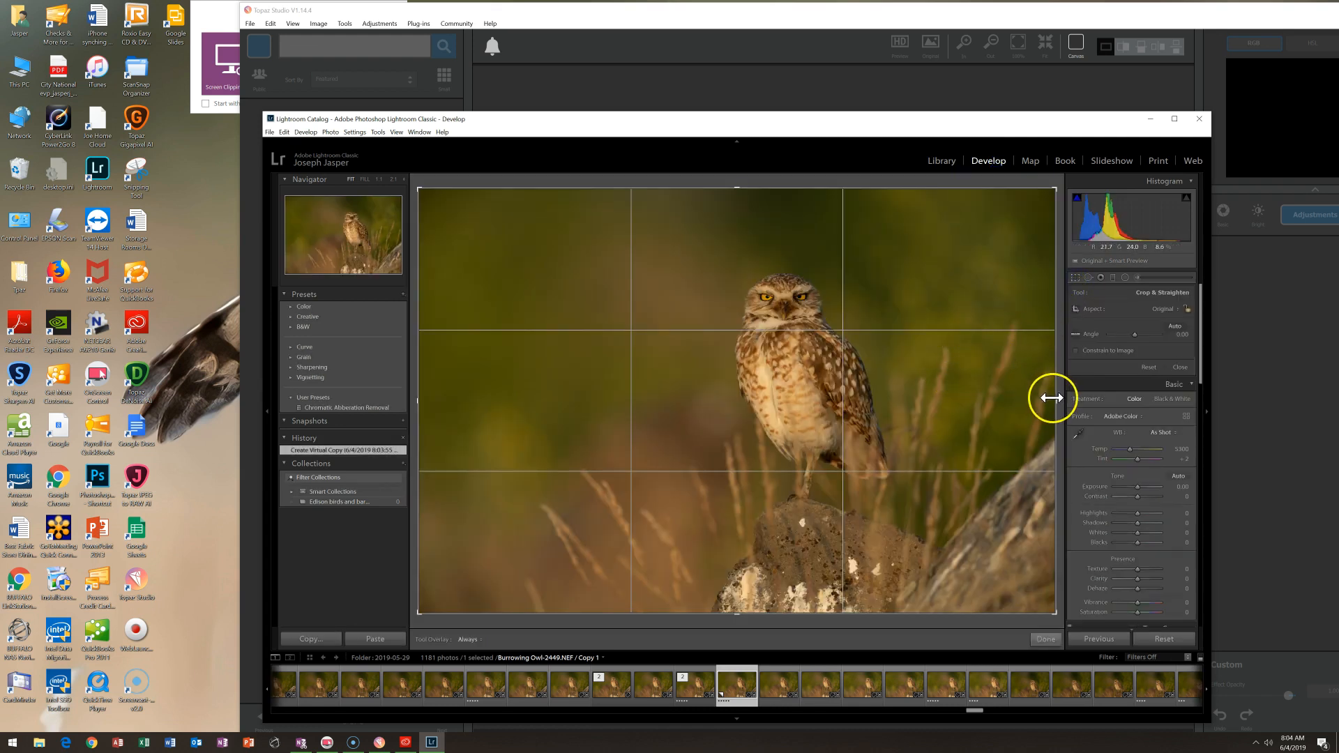
pyautogui.moveTo(1054, 398); pyautogui.dragTo(996, 398)
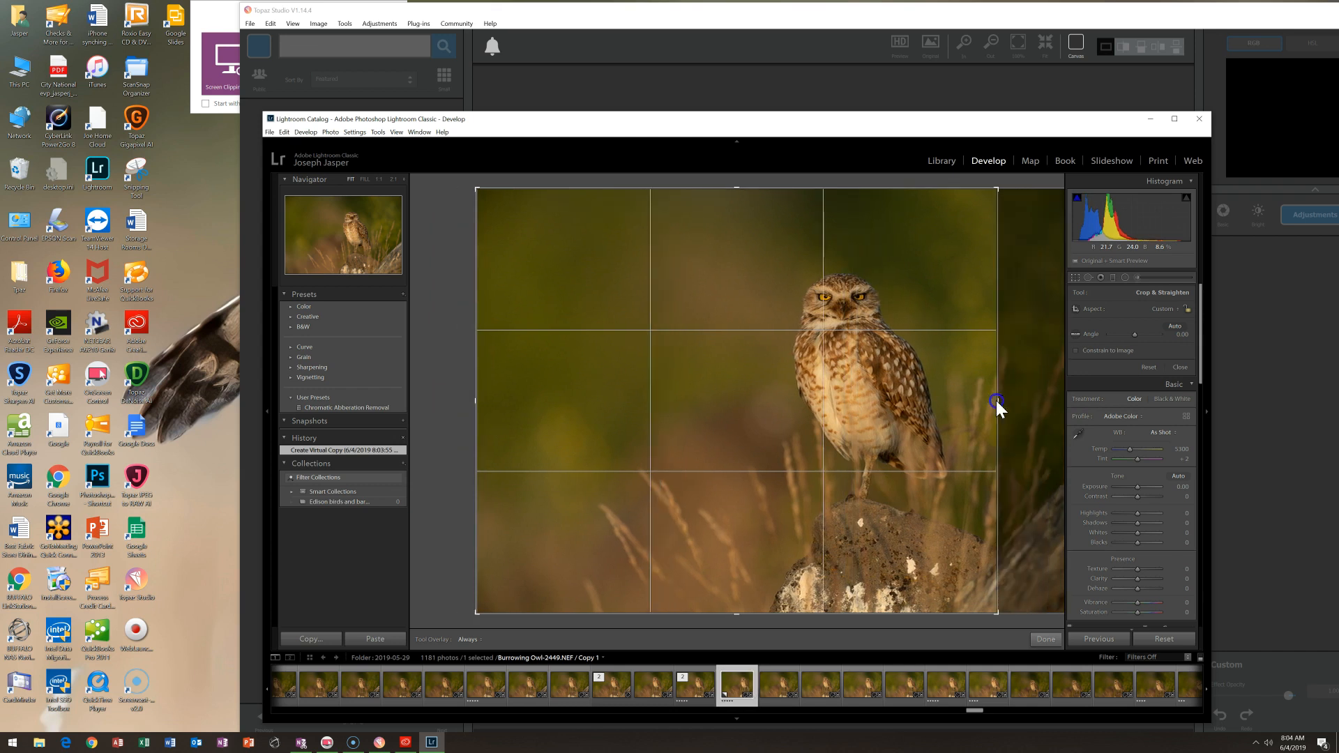
pyautogui.moveTo(477, 403); pyautogui.dragTo(598, 402)
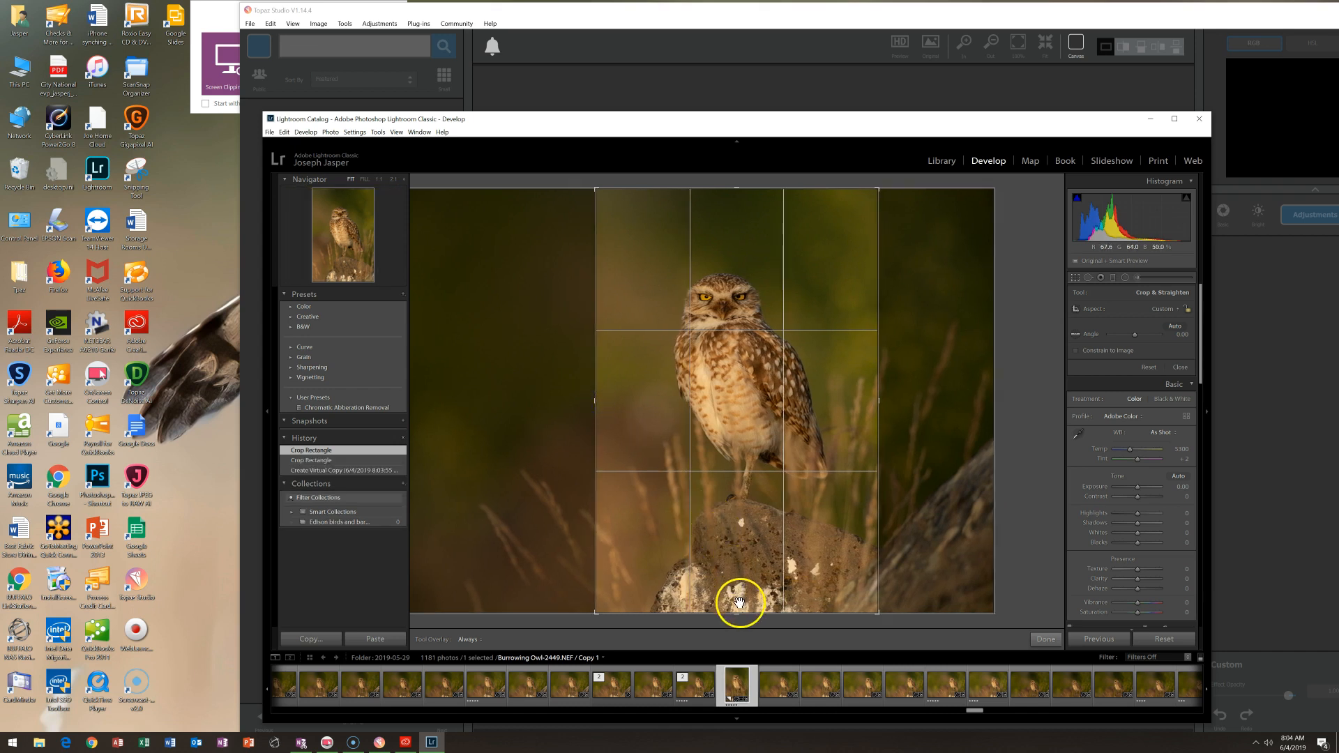
pyautogui.moveTo(736, 616); pyautogui.dragTo(741, 597)
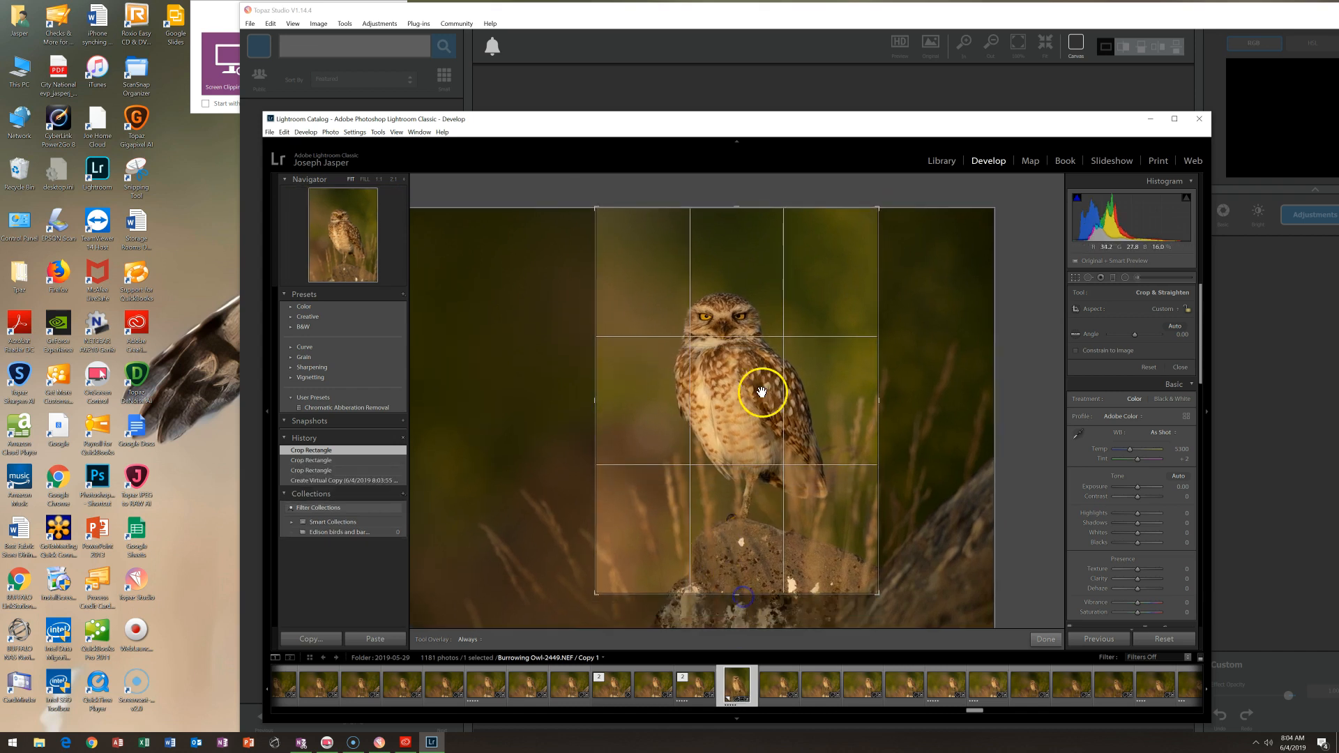
pyautogui.moveTo(741, 212); pyautogui.dragTo(736, 218)
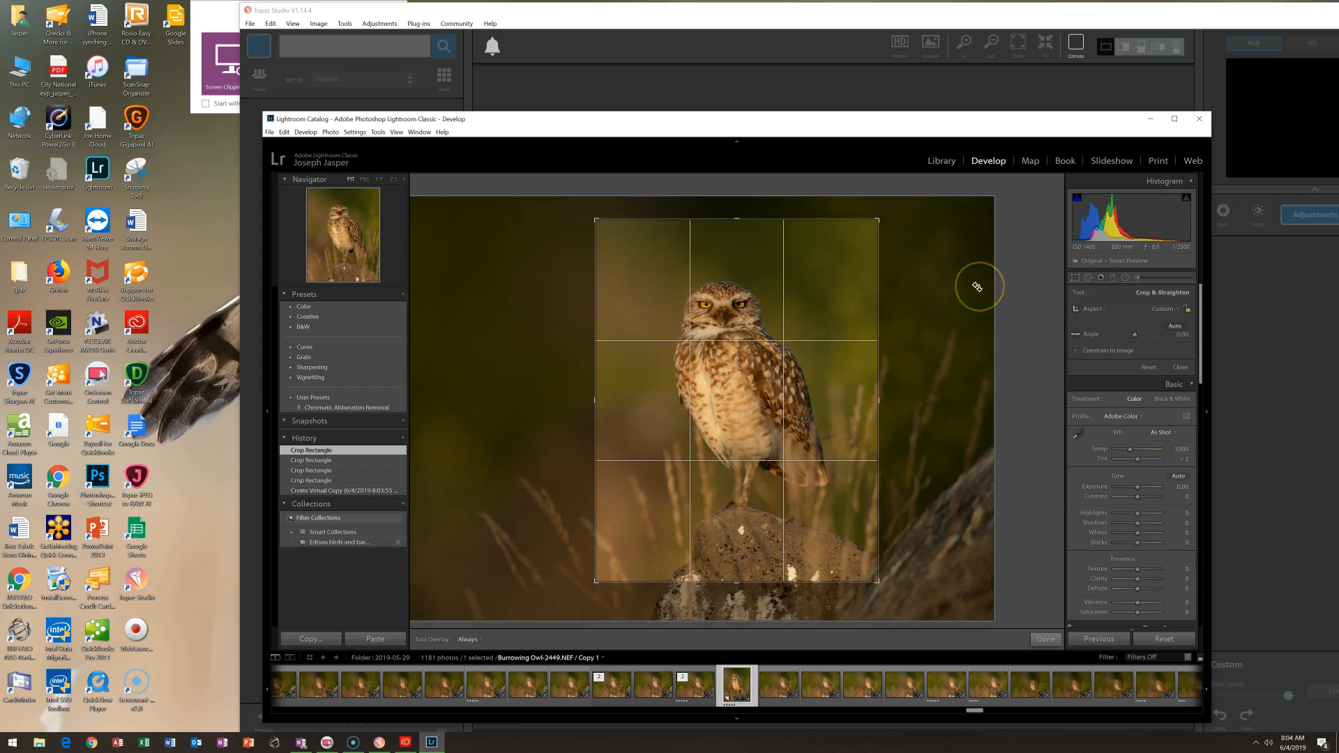
pyautogui.press('Return')
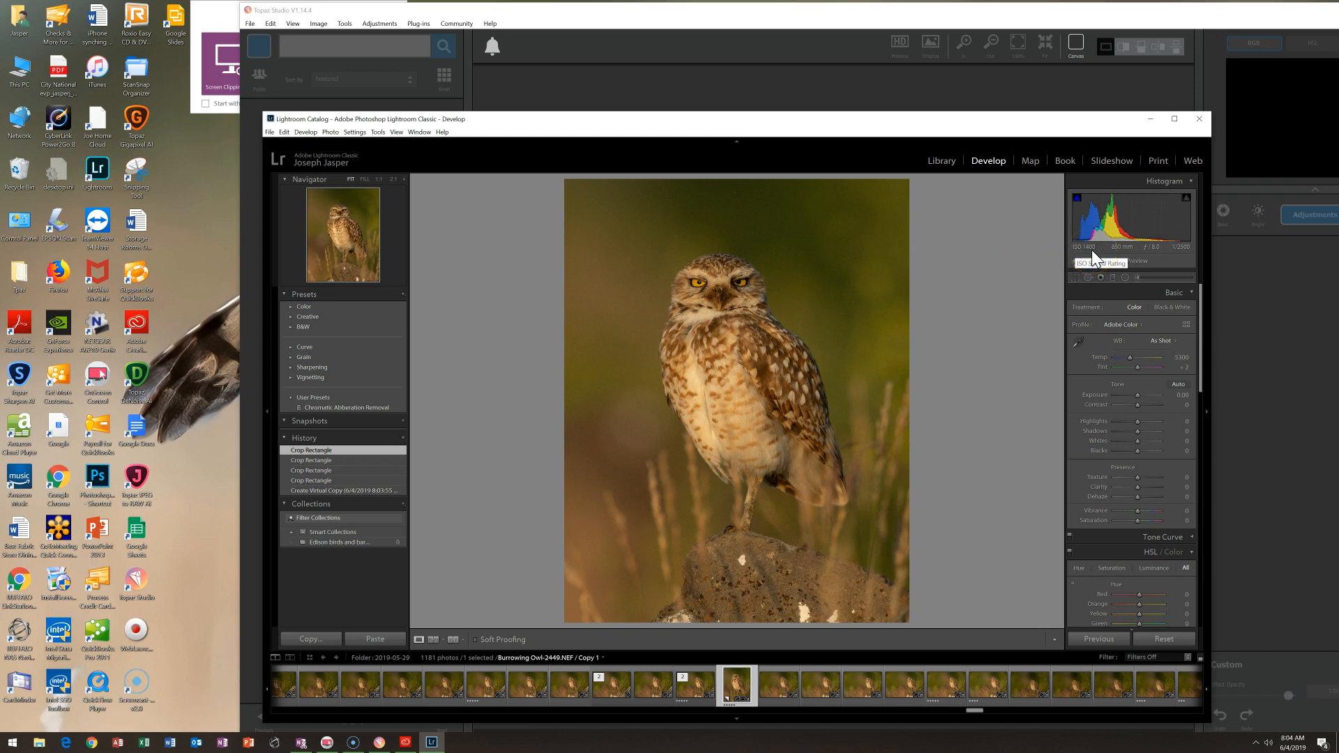
# Examine the owl's feathers, face and background for noise at 2:1 magnification, and return to the fitted view
pyautogui.click(394, 179)
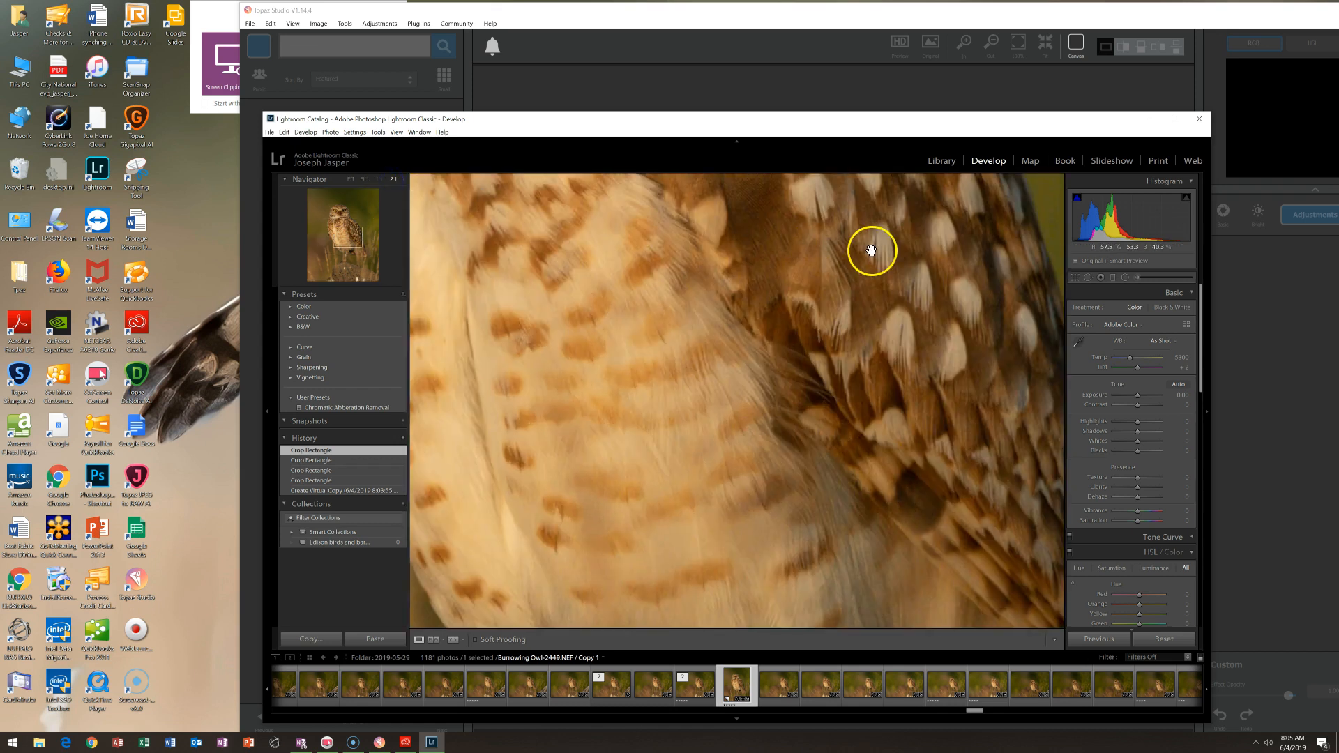
pyautogui.moveTo(869, 251); pyautogui.dragTo(801, 530)
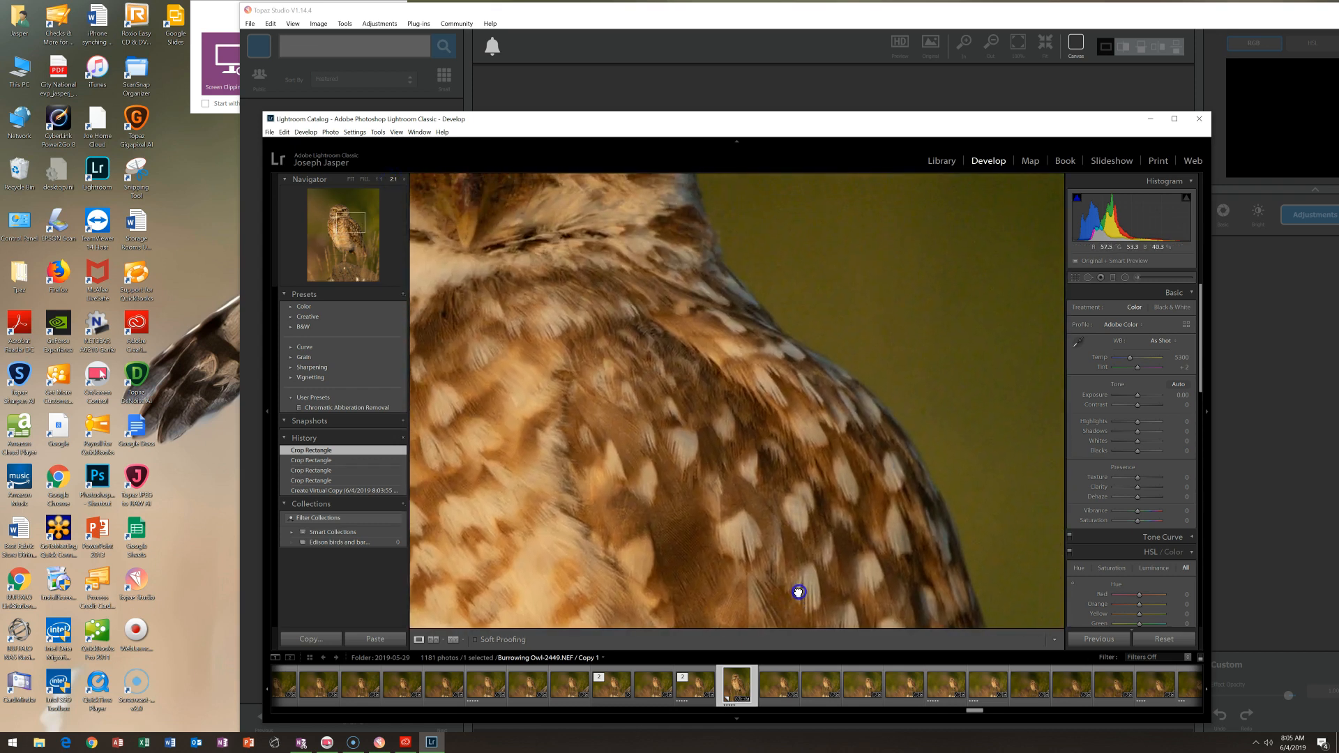
pyautogui.moveTo(765, 307); pyautogui.dragTo(864, 523)
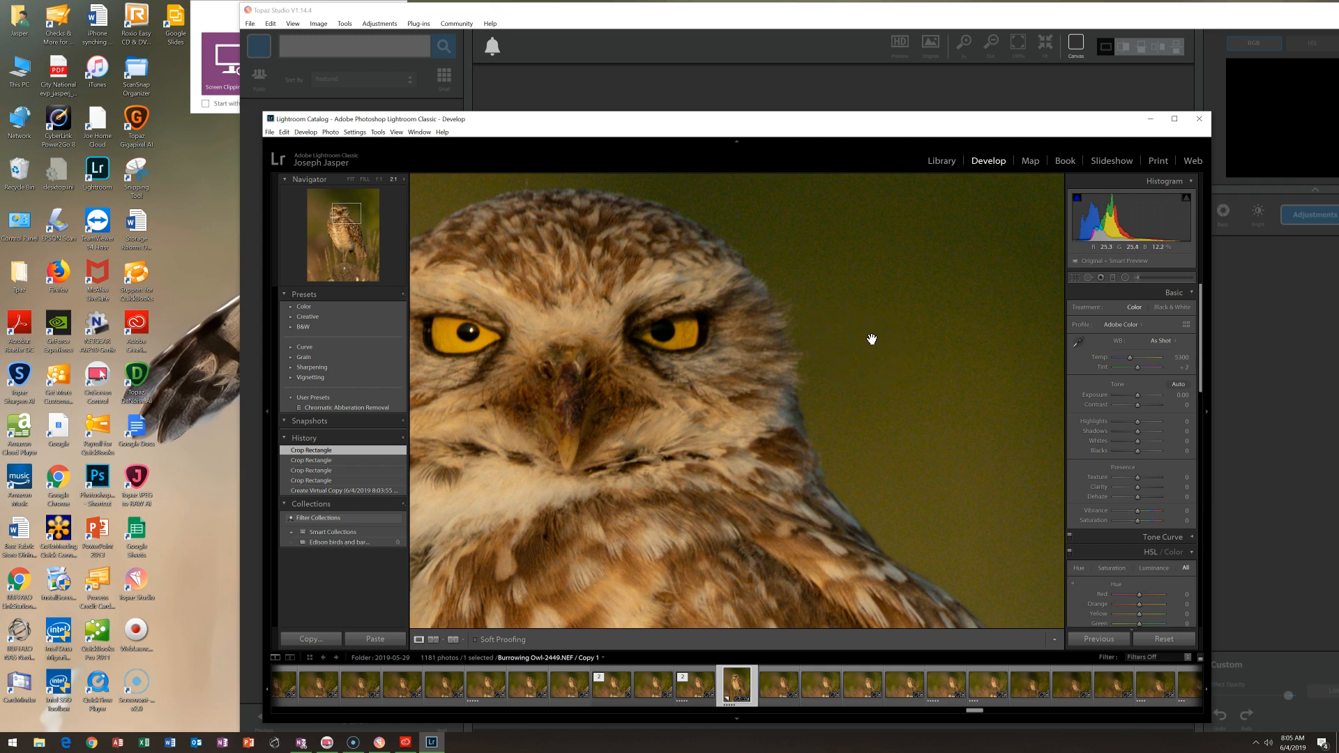
pyautogui.click(728, 443)
pyautogui.click(352, 180)
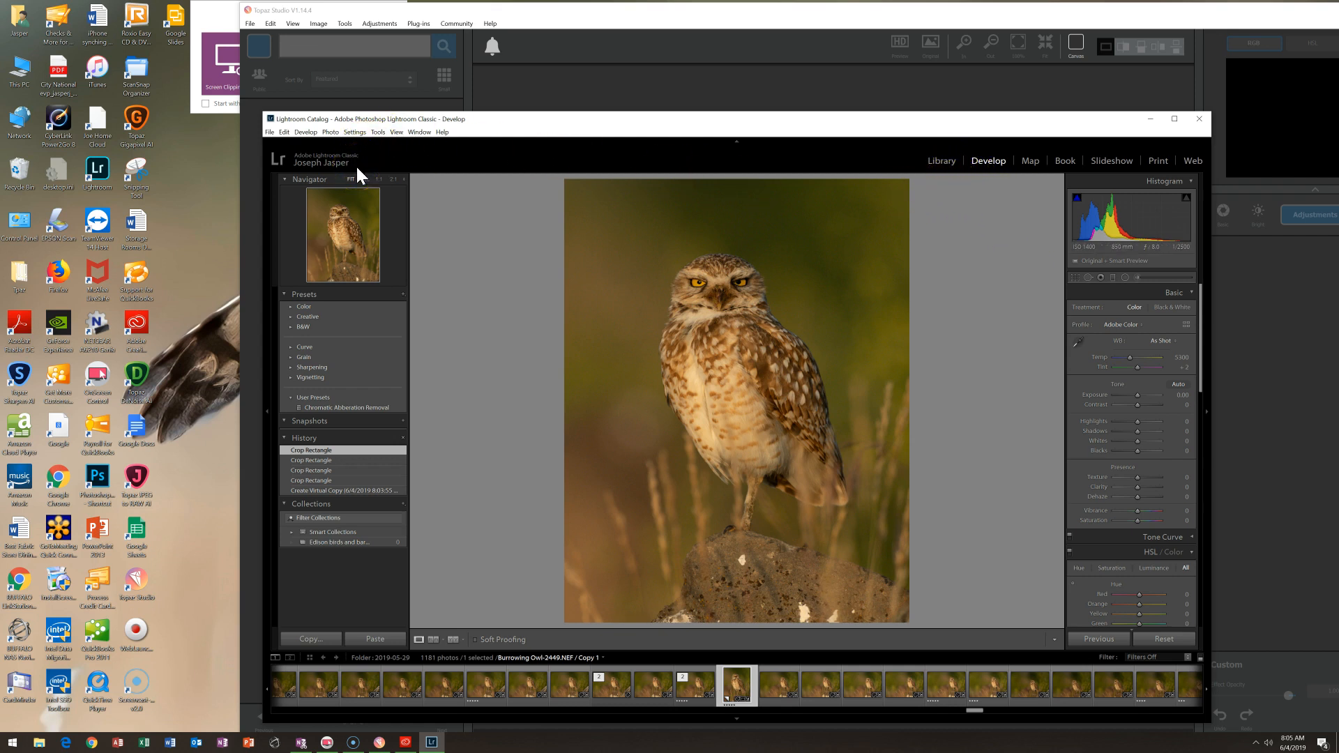
# Send a copy of the photo with Lightroom adjustments to Topaz Studio for editing and maximize its window
pyautogui.click(325, 133)
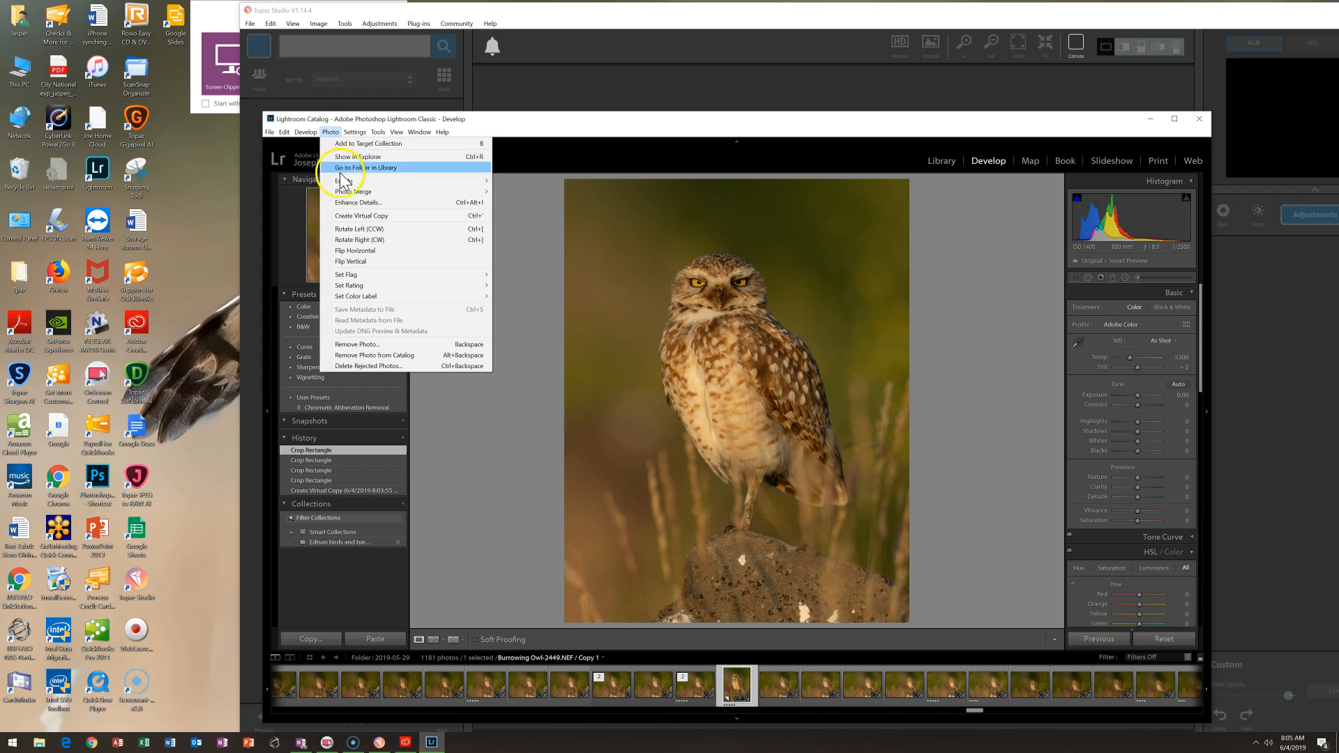
pyautogui.moveTo(341, 182)
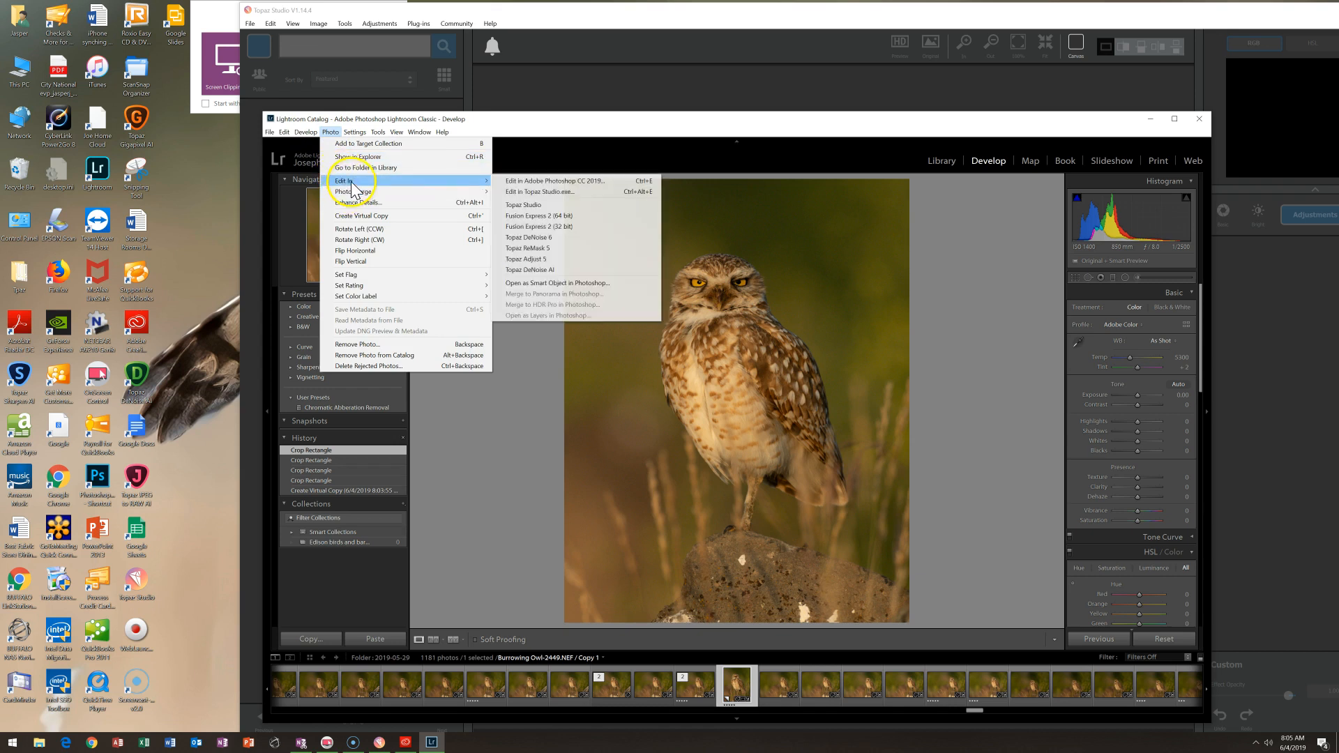
pyautogui.click(547, 193)
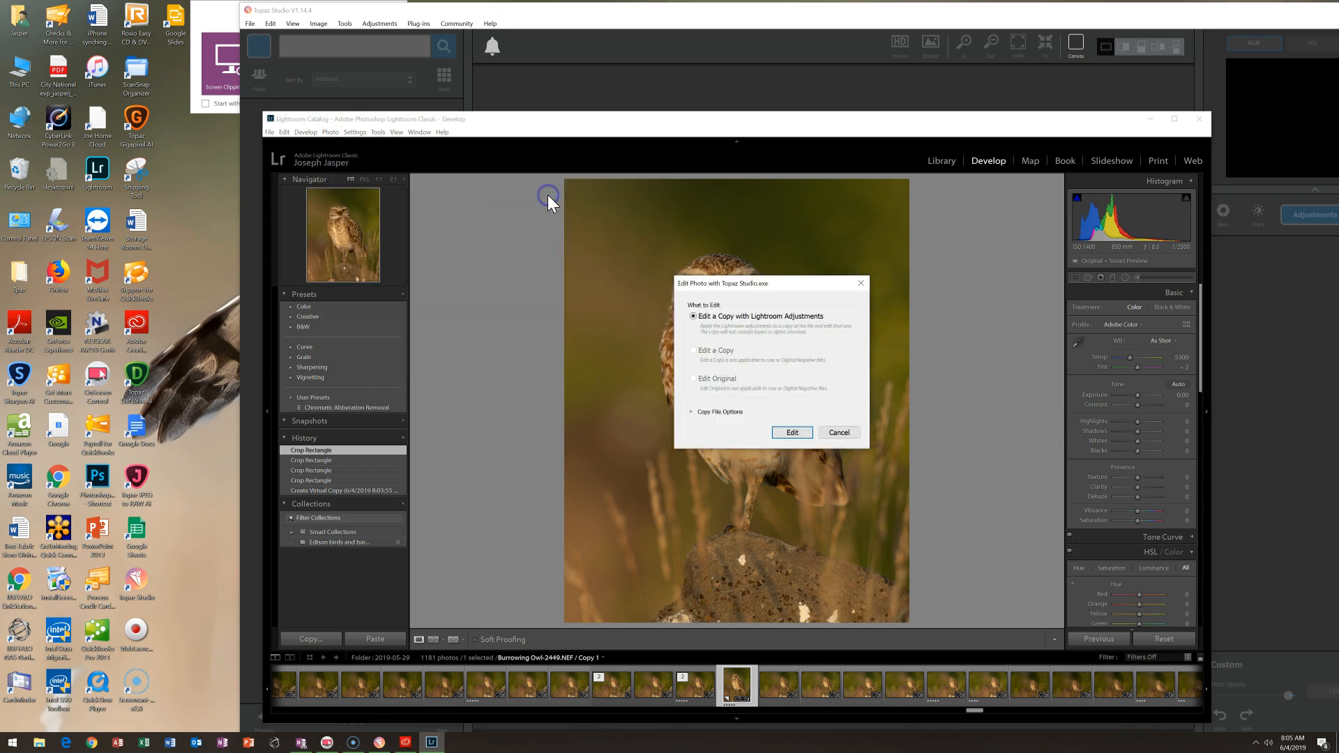
pyautogui.click(785, 432)
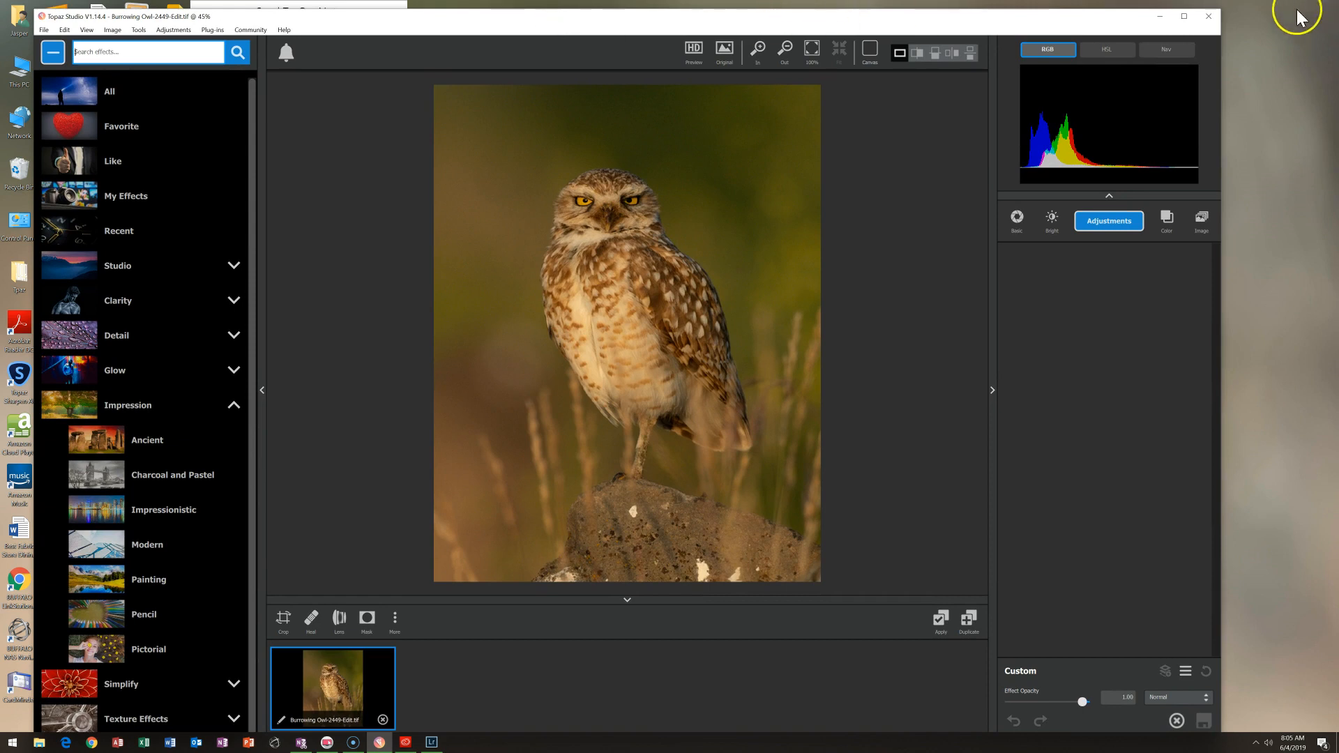
pyautogui.click(1183, 18)
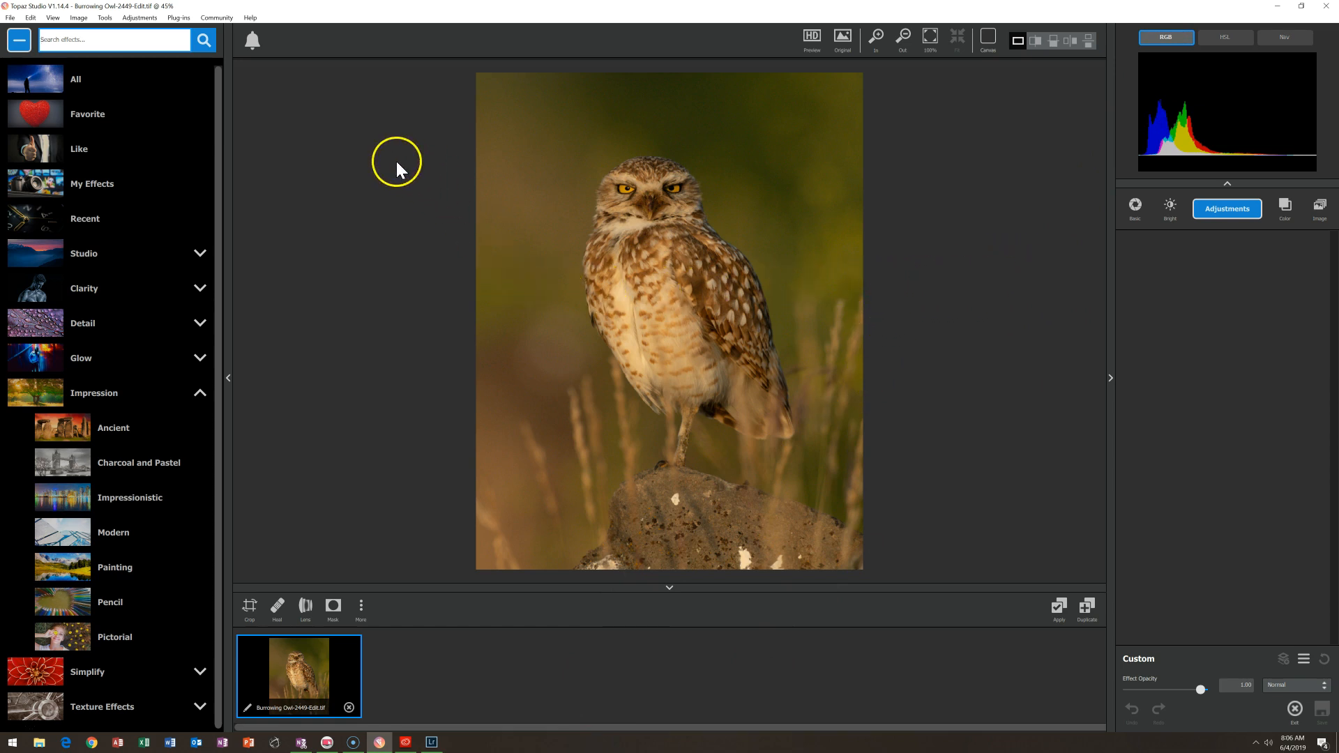
# Launch the Topaz DeNoise AI plug-in on the owl image and dismiss its introductory tips
pyautogui.click(180, 18)
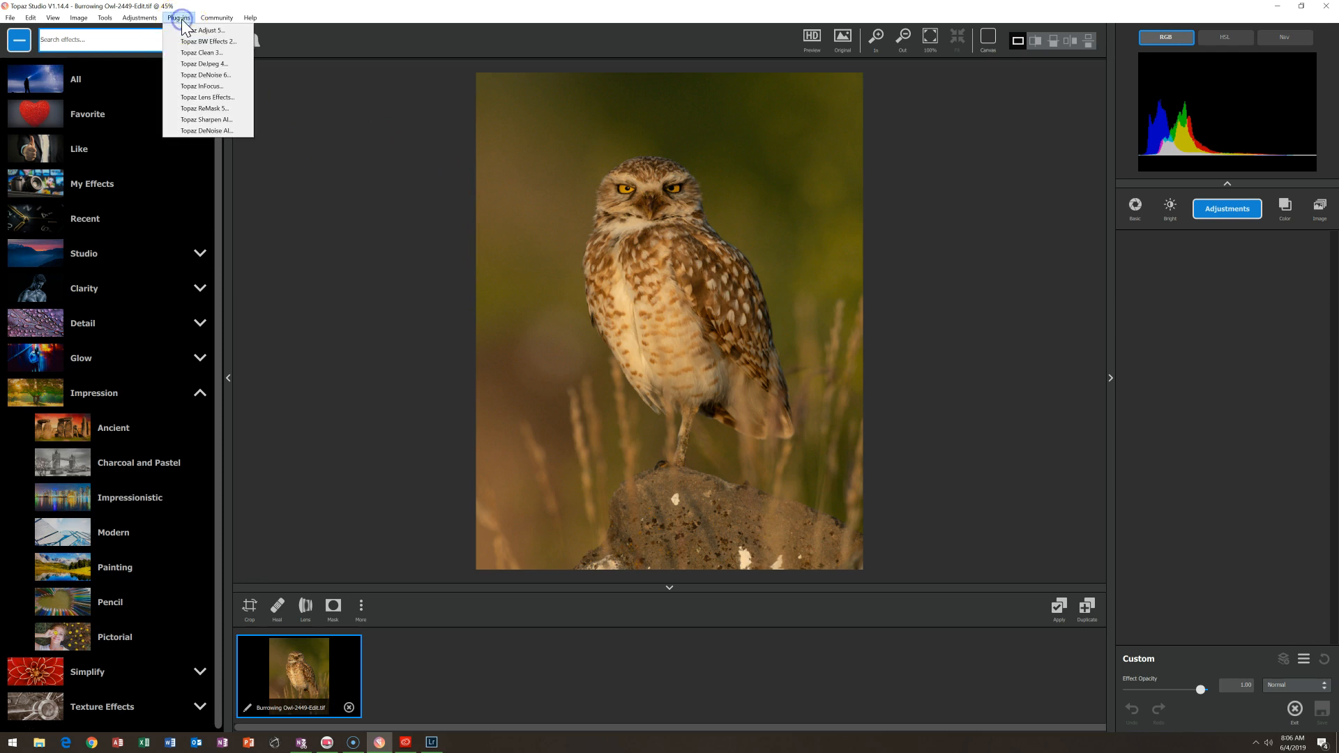
pyautogui.click(211, 129)
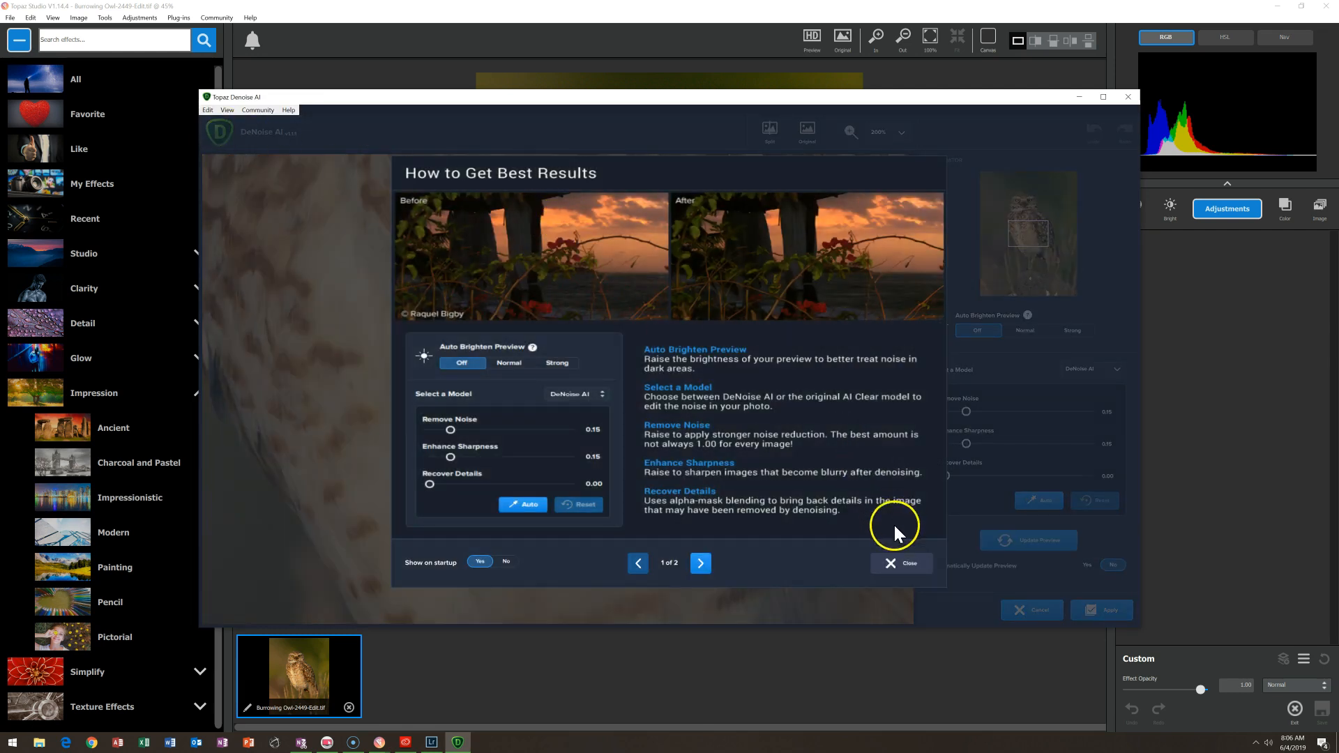
pyautogui.click(900, 573)
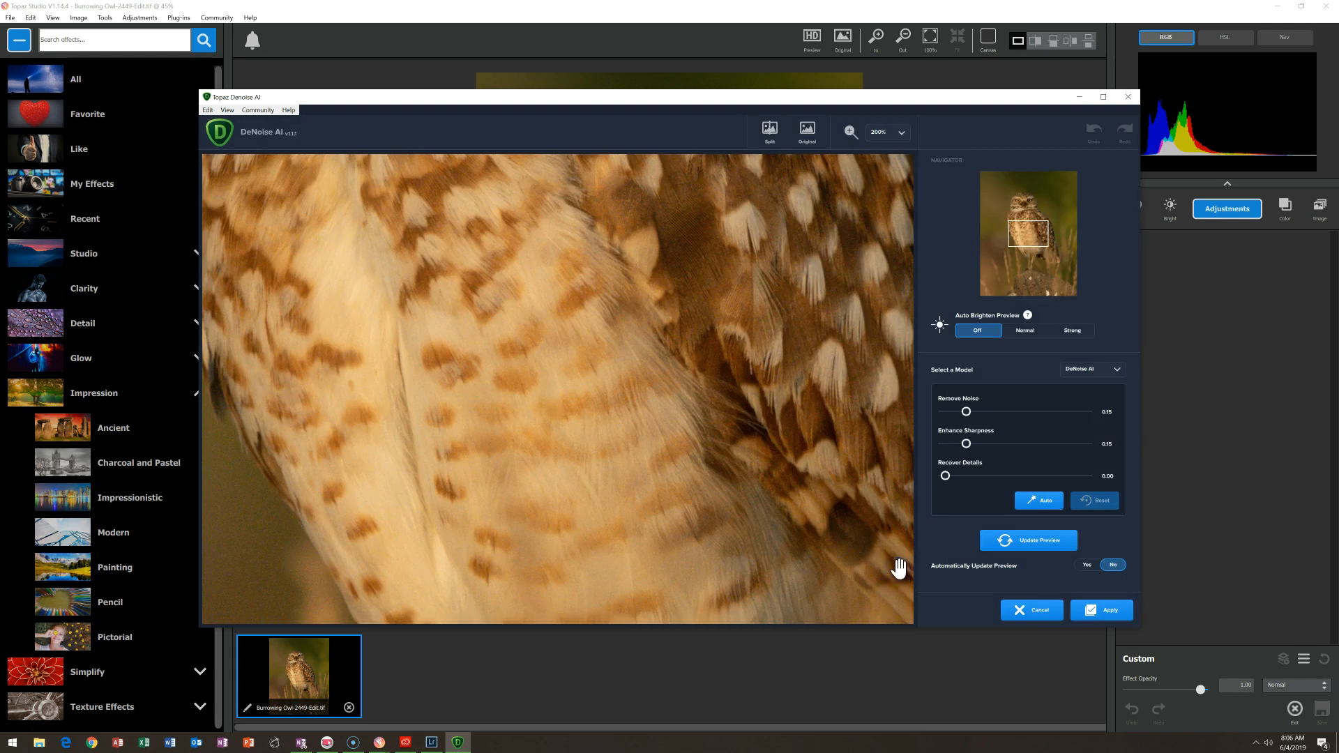
# Set Enhance Sharpness to 0.00 for the DeNoise AI model and update the preview on the owl's head
pyautogui.moveTo(1046, 241); pyautogui.dragTo(1039, 206)
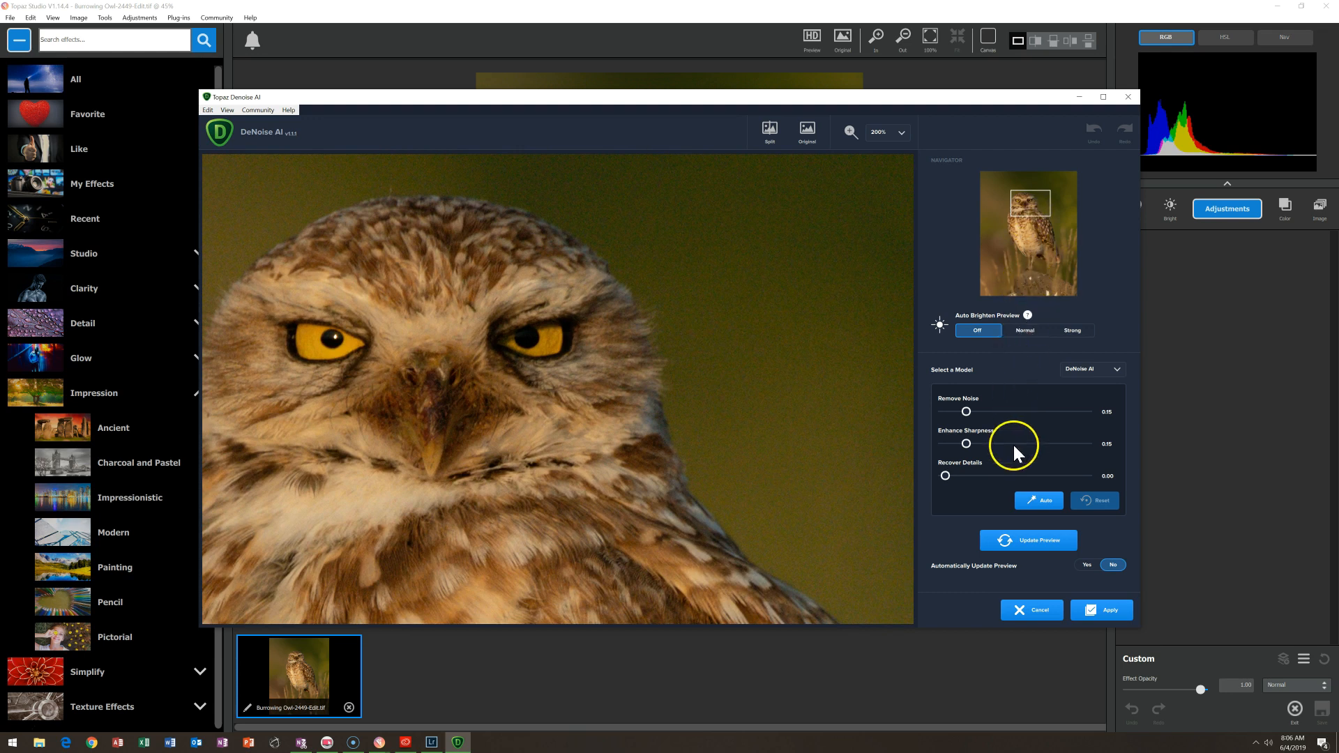
pyautogui.moveTo(950, 441); pyautogui.dragTo(940, 441)
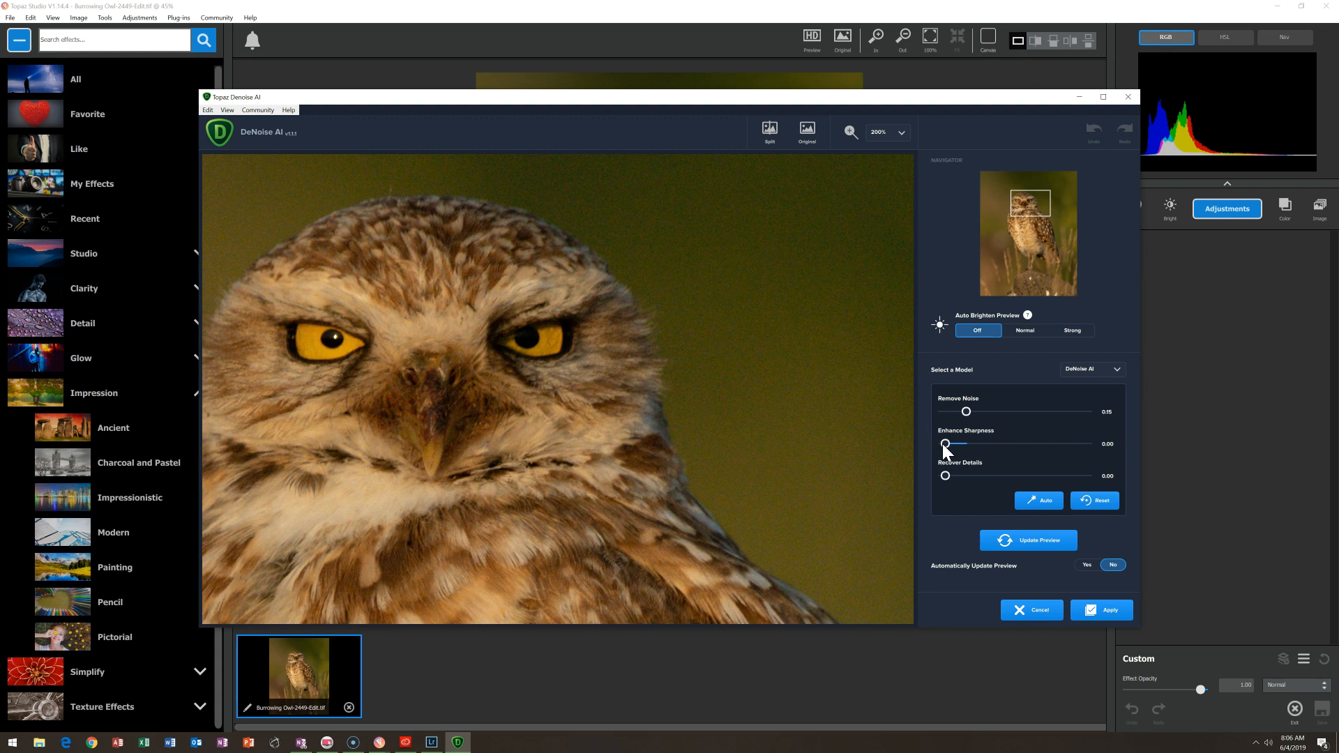
pyautogui.click(946, 447)
pyautogui.click(969, 411)
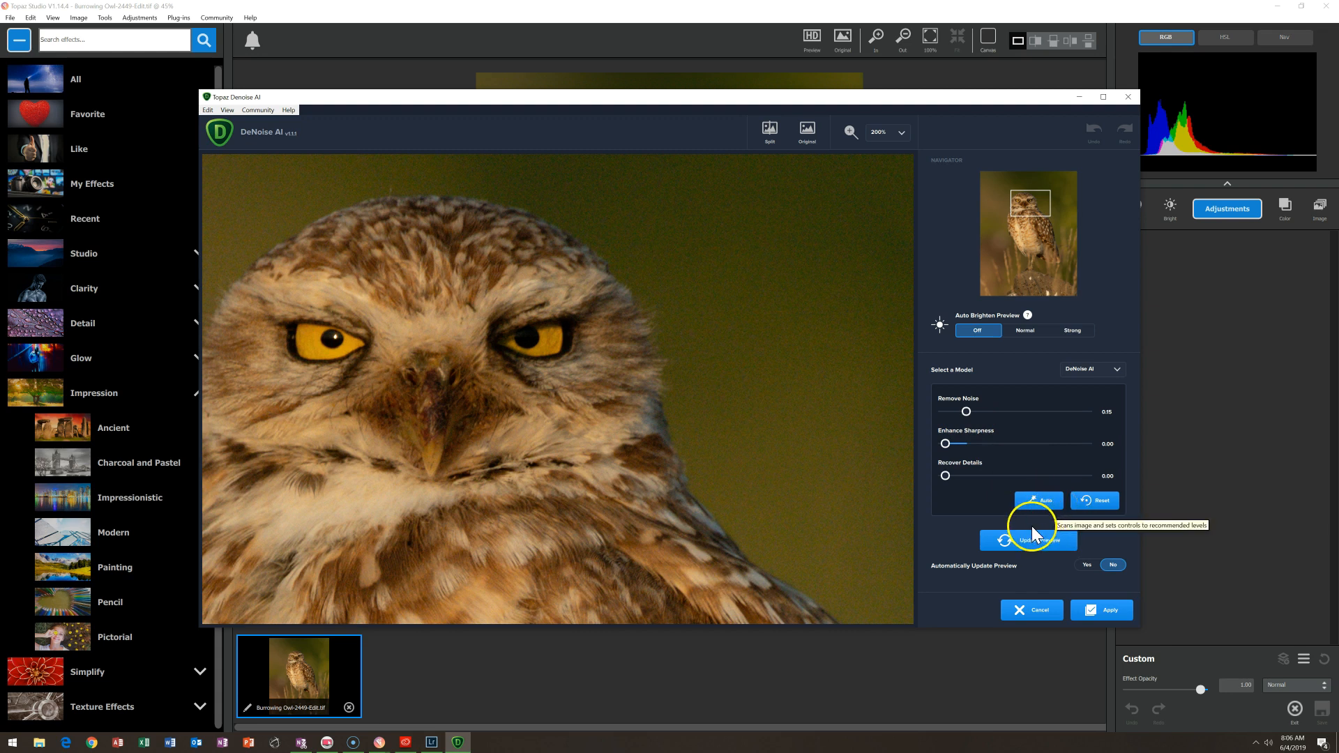
pyautogui.click(1017, 541)
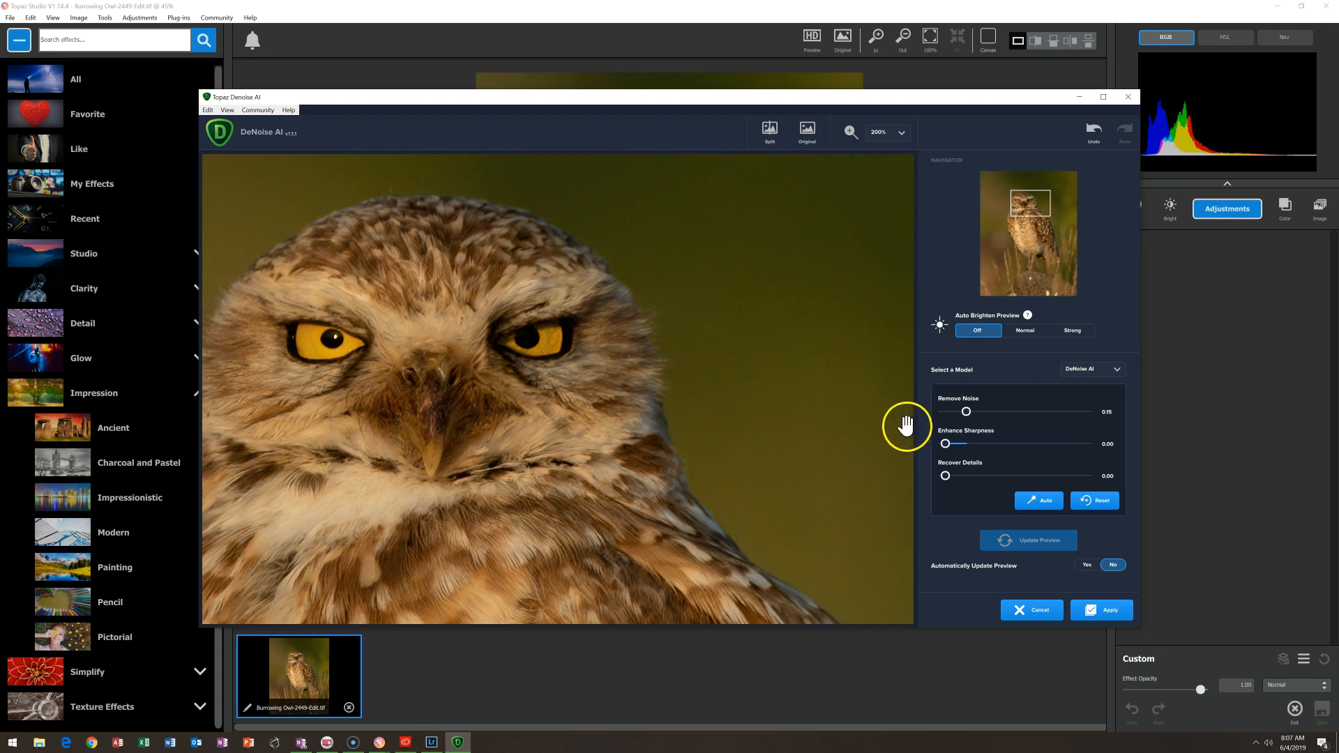
# Lower Remove Noise to 0.13, update the preview and apply the noise reduction to the image
pyautogui.moveTo(962, 413); pyautogui.dragTo(984, 412)
pyautogui.moveTo(1015, 416); pyautogui.dragTo(963, 413)
pyautogui.click(1011, 541)
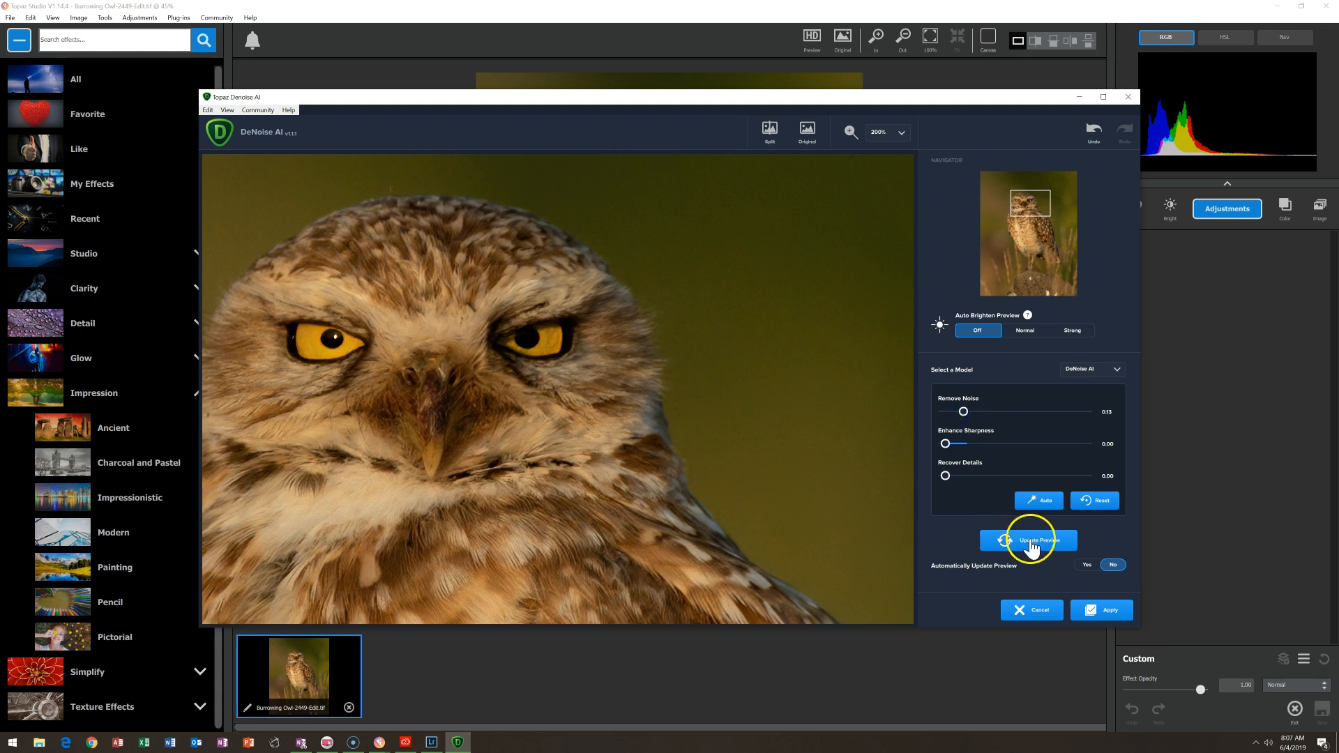
pyautogui.click(1106, 613)
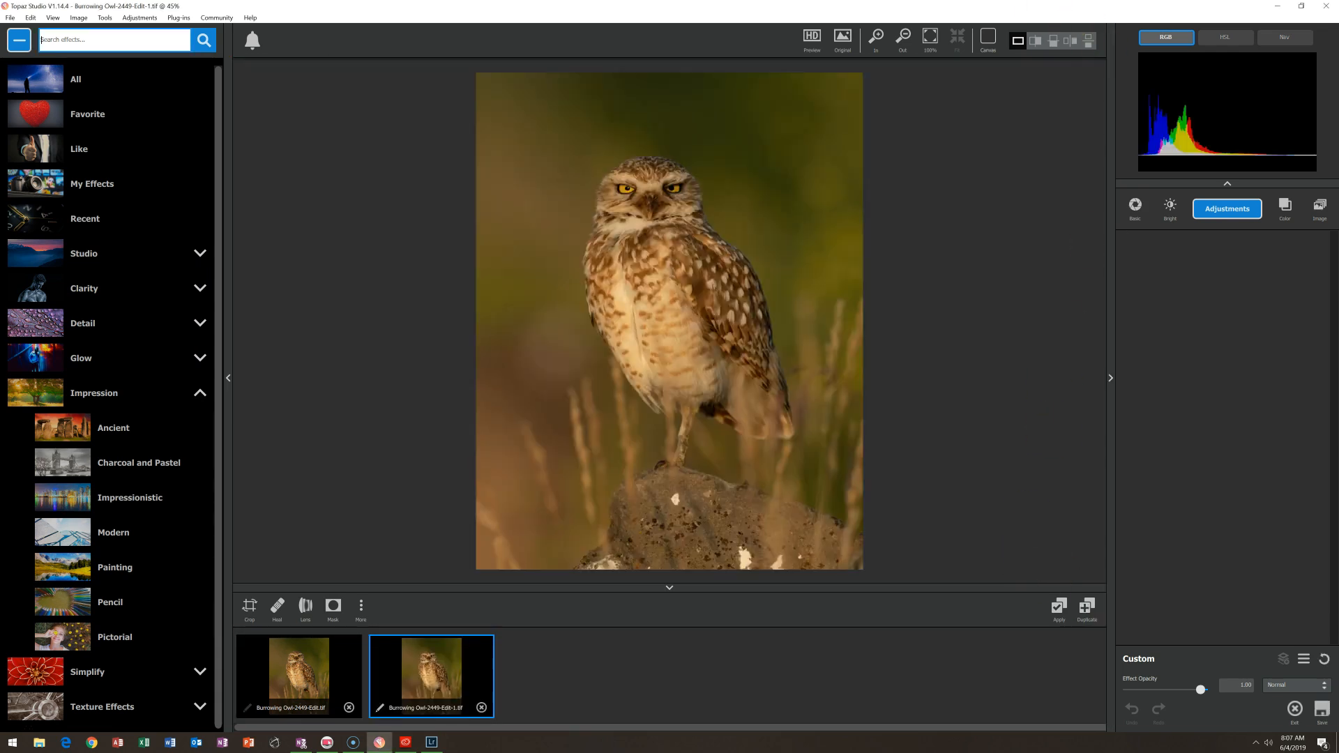
# Examine the denoised owl's head and background at 100% and at about 156% magnification
pyautogui.moveTo(906, 42)
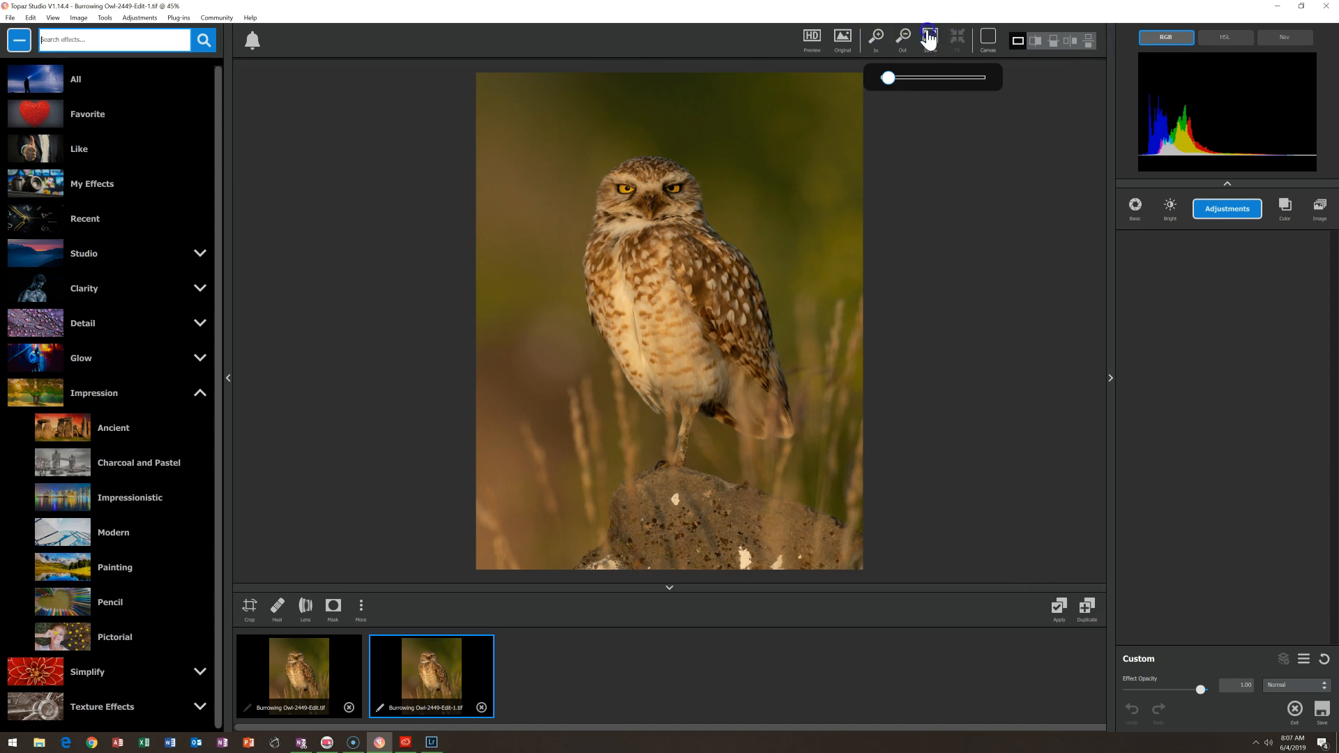
pyautogui.click(927, 37)
pyautogui.moveTo(849, 96); pyautogui.dragTo(777, 395)
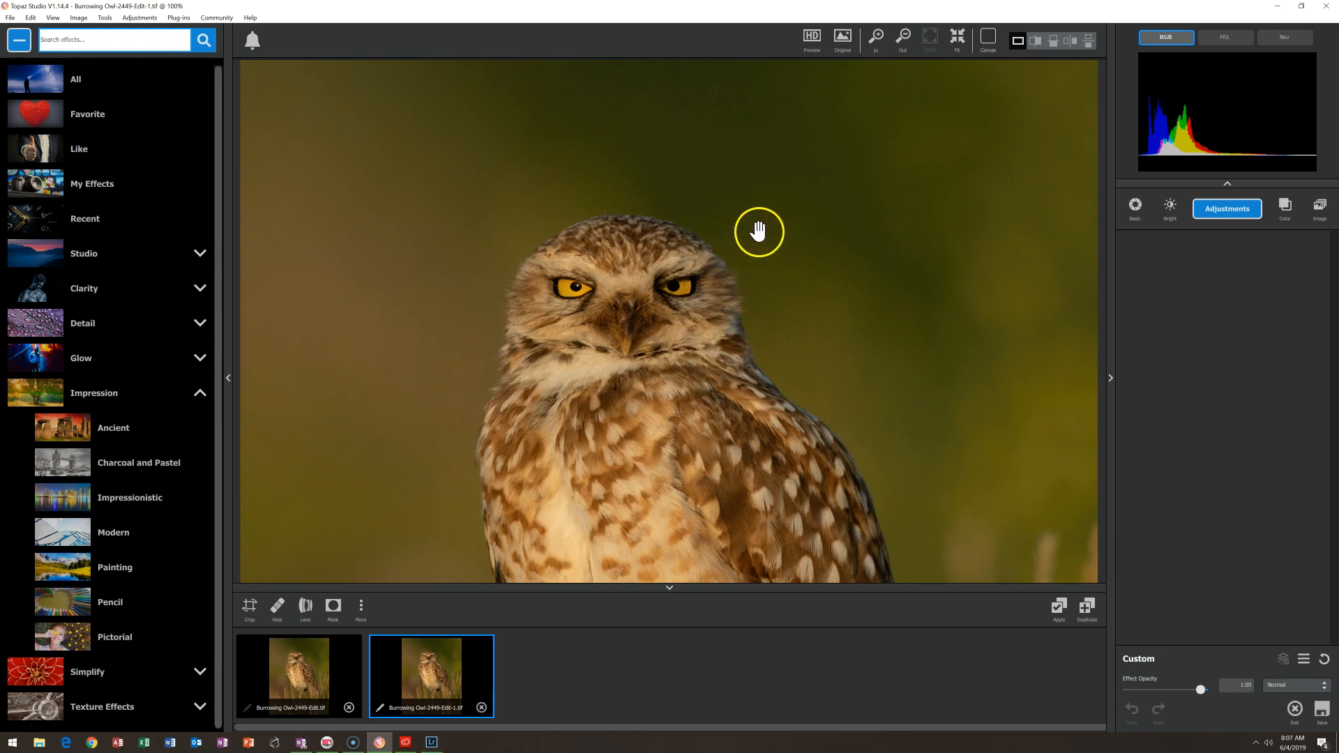
pyautogui.moveTo(882, 52)
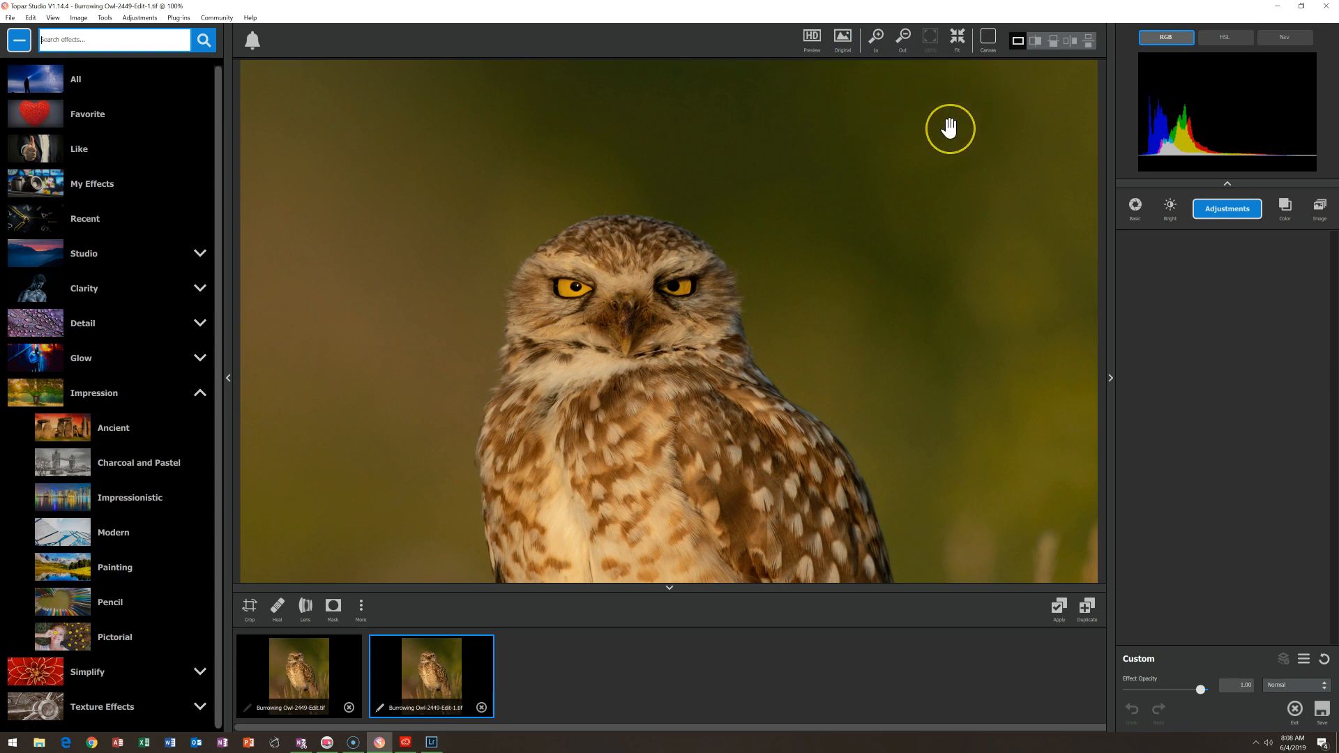
pyautogui.click(933, 145)
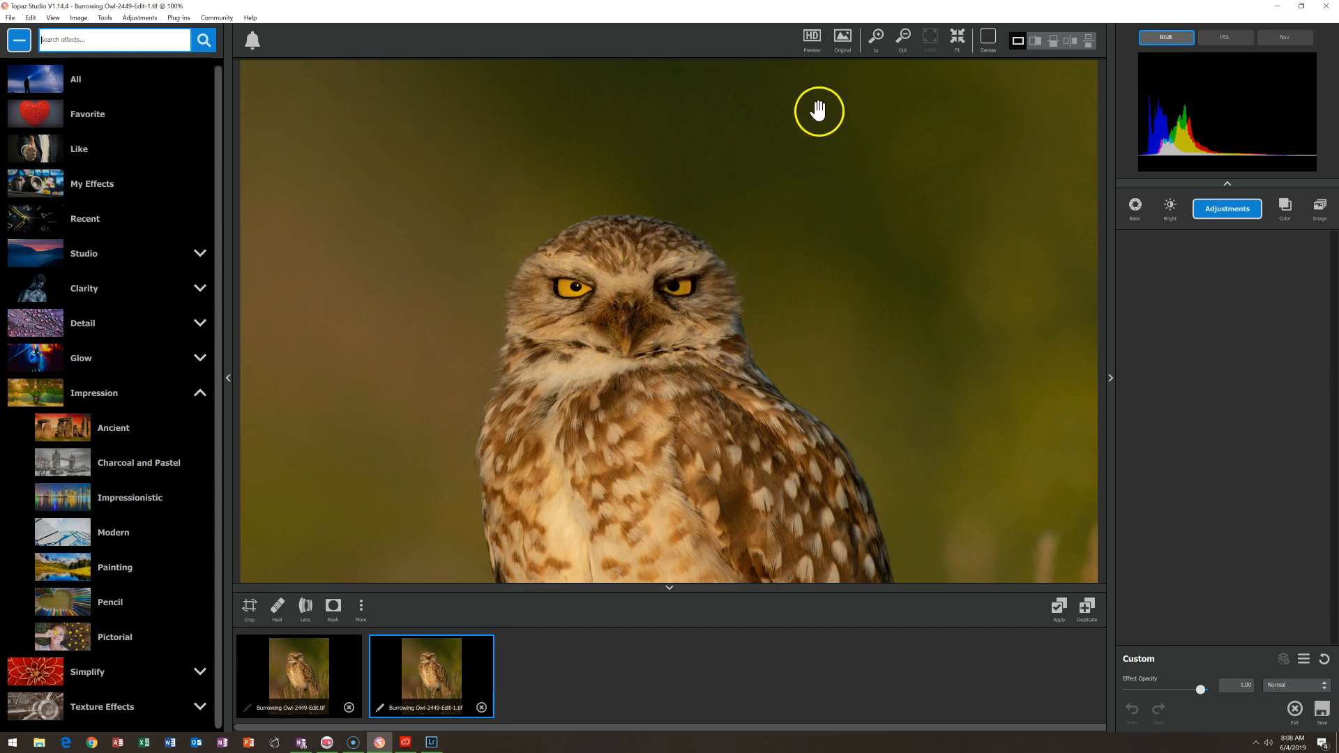
pyautogui.click(879, 43)
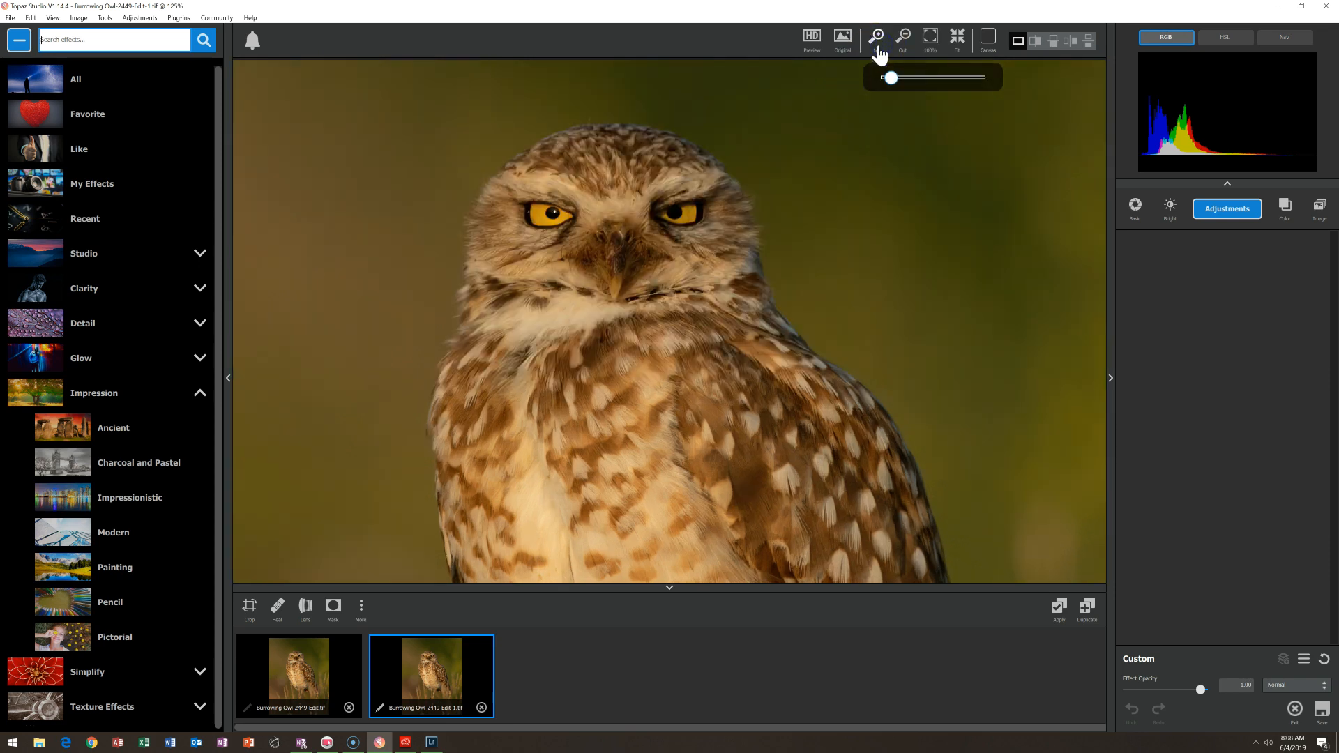
pyautogui.click(879, 44)
pyautogui.moveTo(746, 135); pyautogui.dragTo(700, 254)
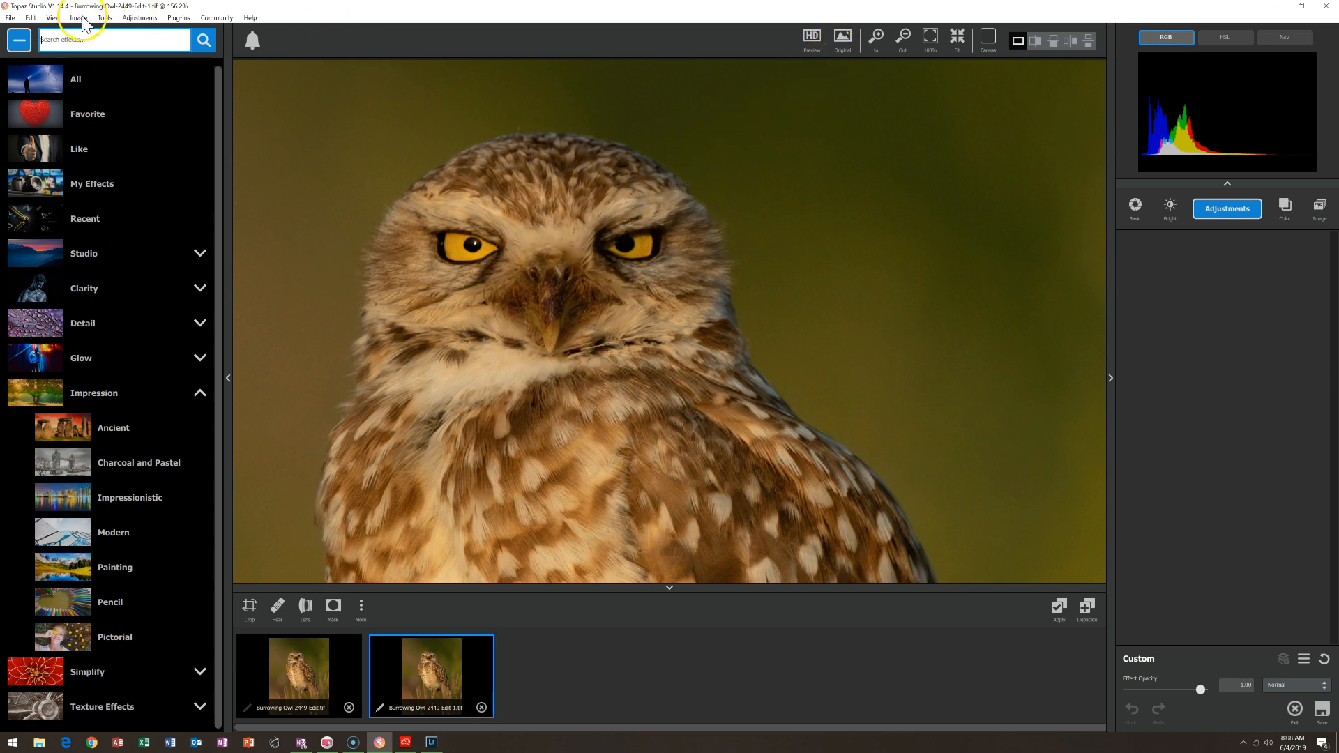
# Launch the Topaz Sharpen AI plug-in on the denoised image and dismiss its introductory tips
pyautogui.click(175, 18)
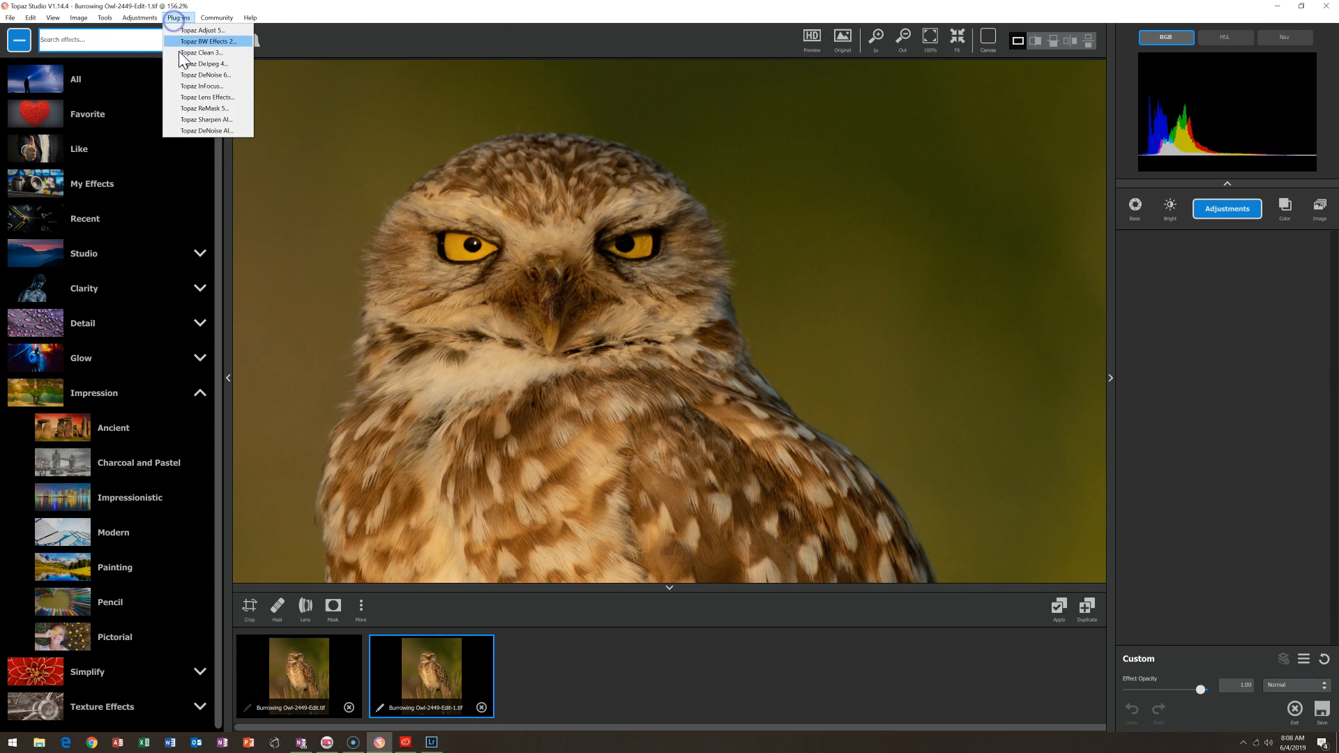
pyautogui.click(205, 122)
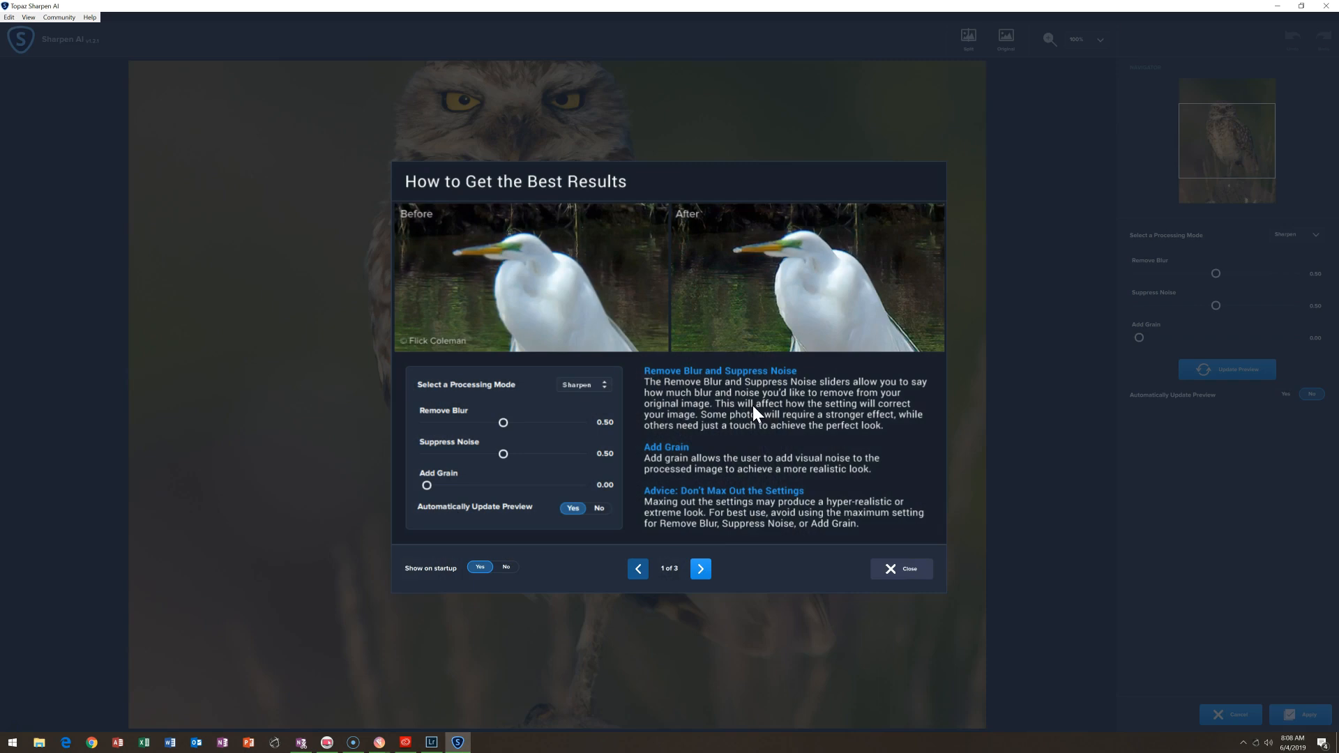
pyautogui.click(891, 567)
pyautogui.click(899, 568)
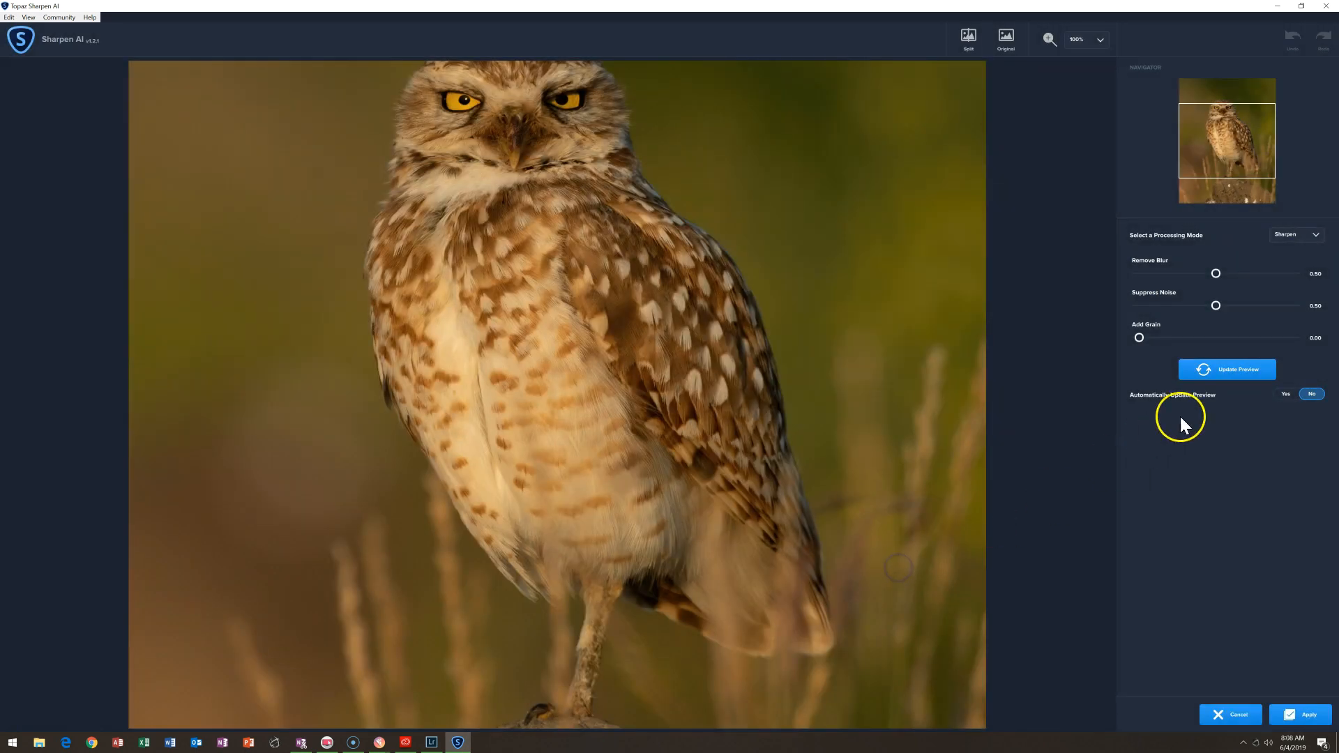
# Set the processing mode to Stabilize with Remove Blur 0.30, Suppress Noise 0.00 and Add Grain 0.04, and update the preview
pyautogui.click(1212, 302)
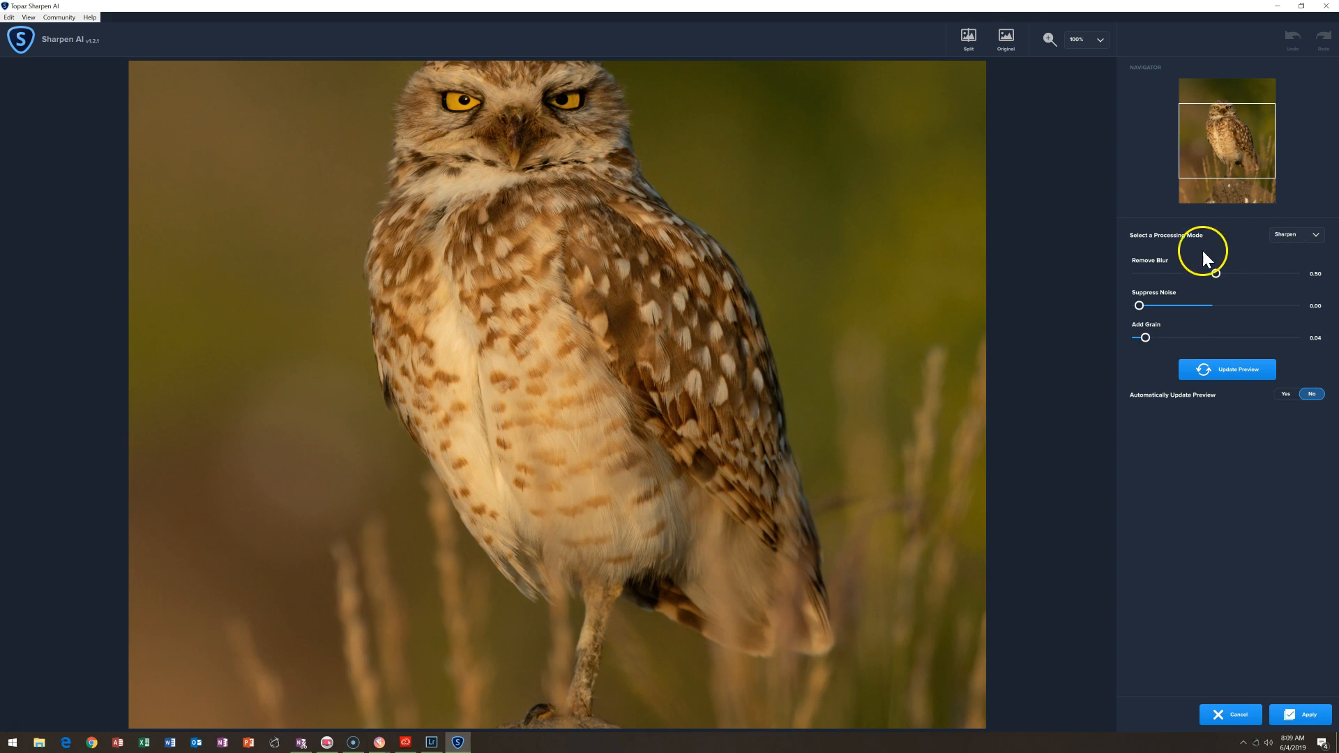
pyautogui.moveTo(661, 281); pyautogui.dragTo(673, 376)
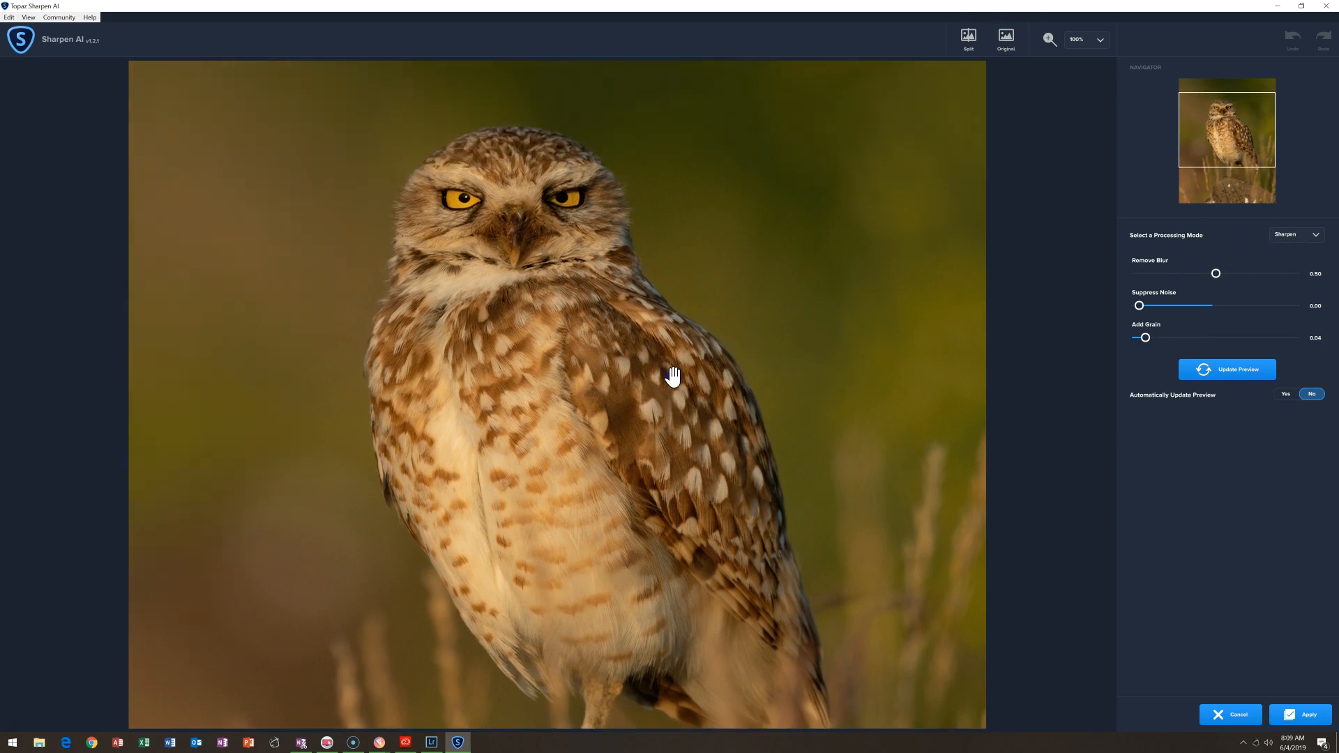
pyautogui.click(1304, 239)
pyautogui.click(1308, 258)
pyautogui.click(1229, 370)
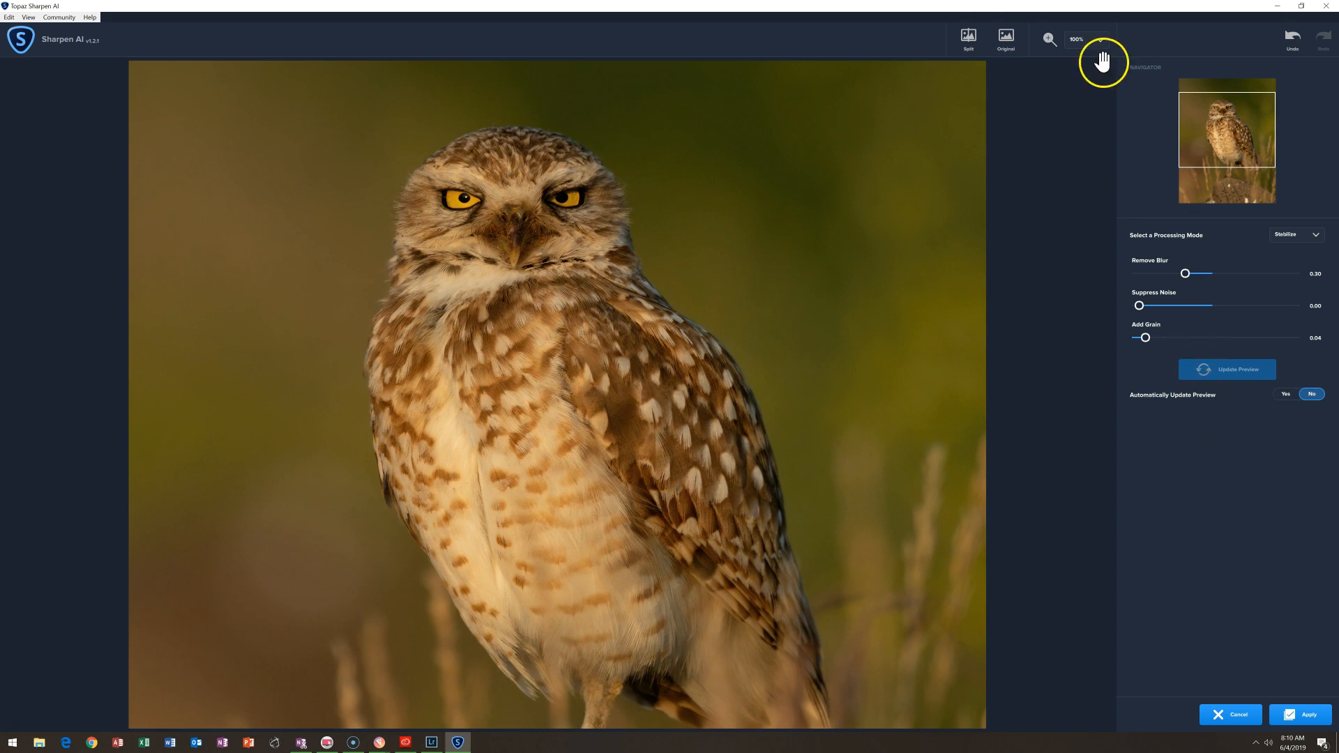
# Compare the sharpening on the owl's head in split view at 200% and 100%, and apply it to the image
pyautogui.click(968, 37)
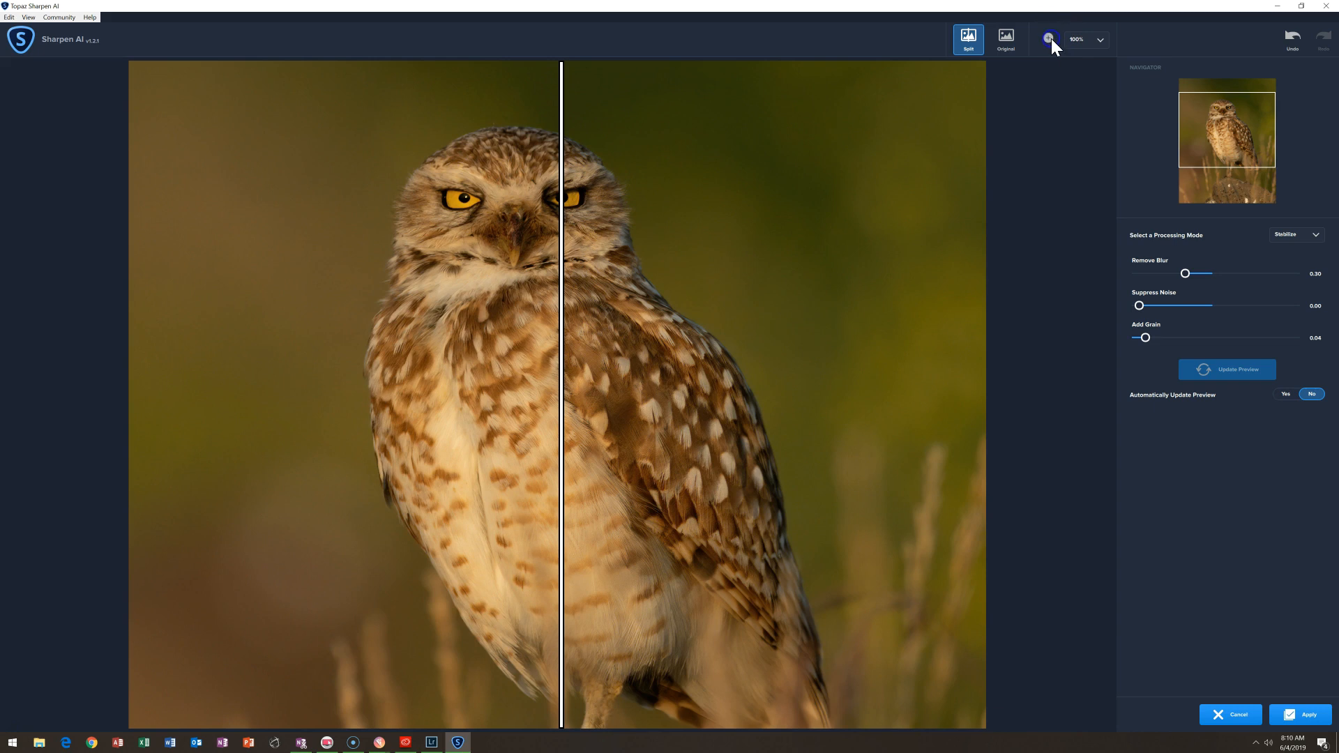
pyautogui.click(1097, 41)
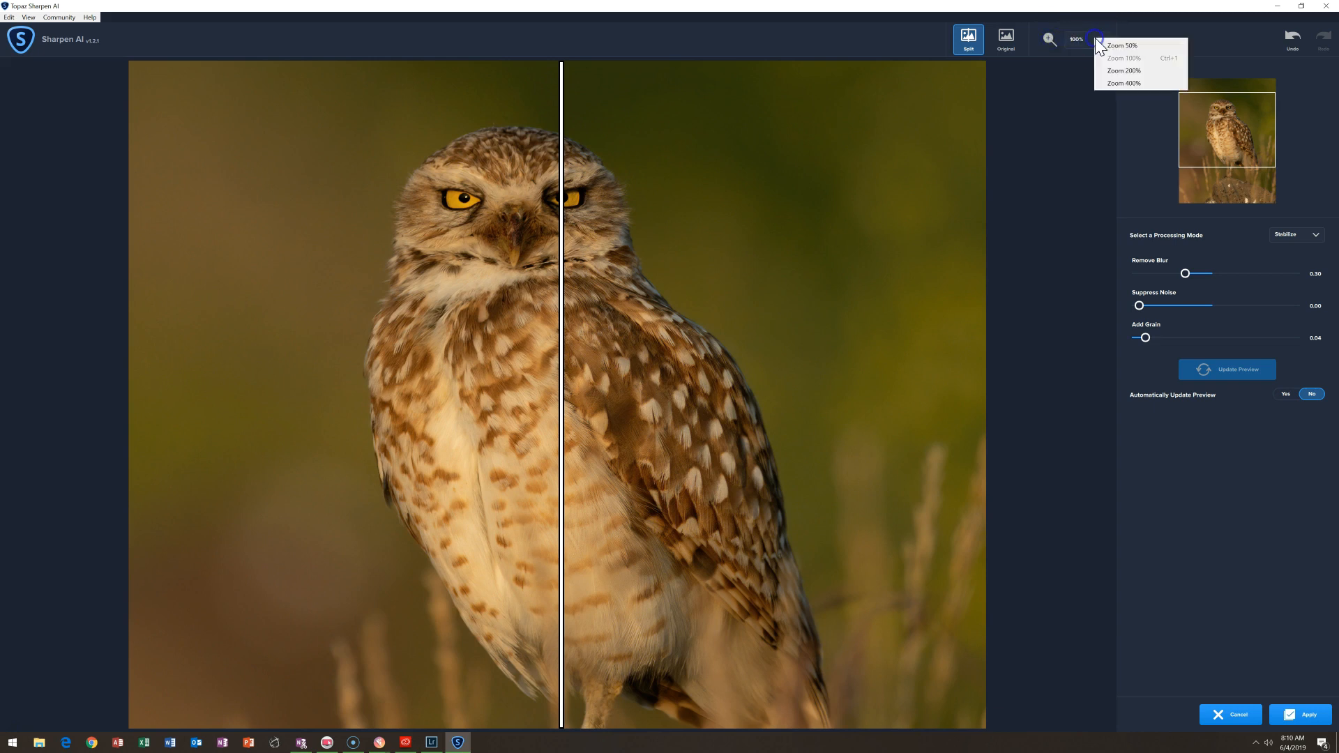
pyautogui.click(1124, 73)
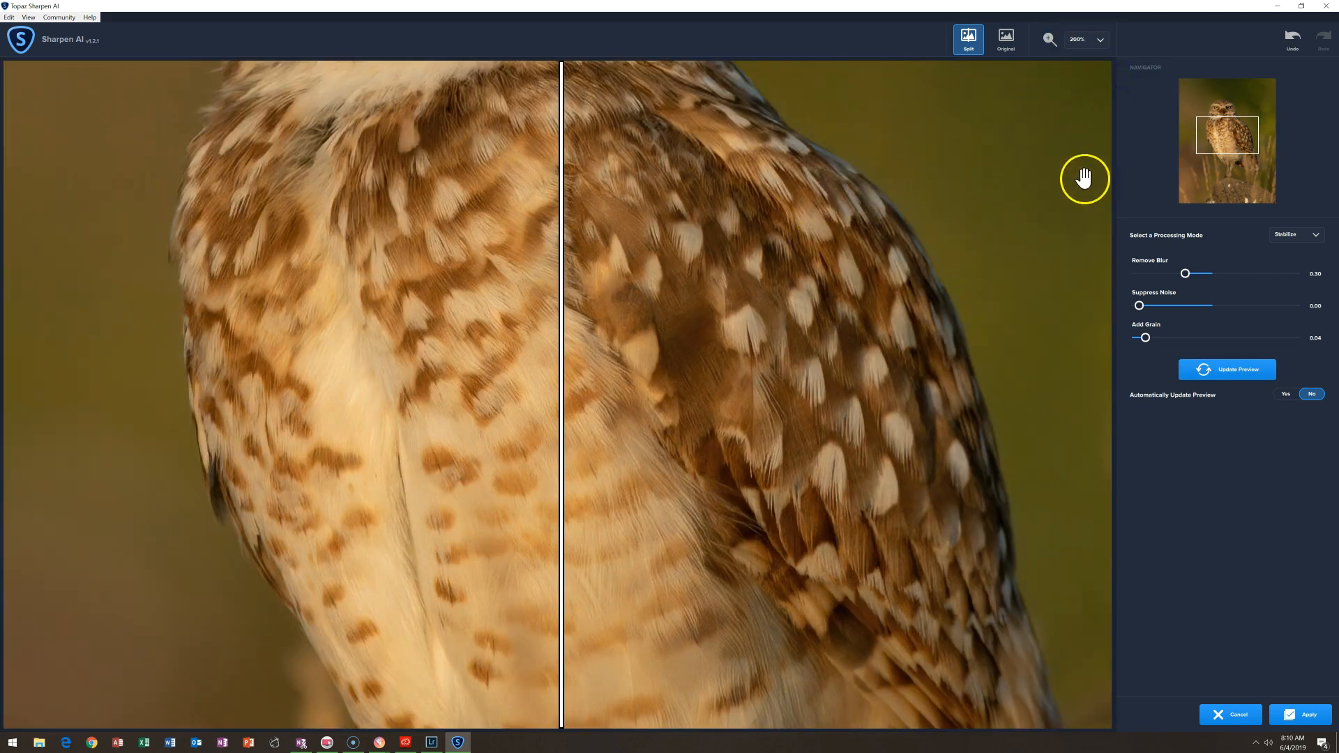
pyautogui.moveTo(1224, 134); pyautogui.dragTo(1223, 113)
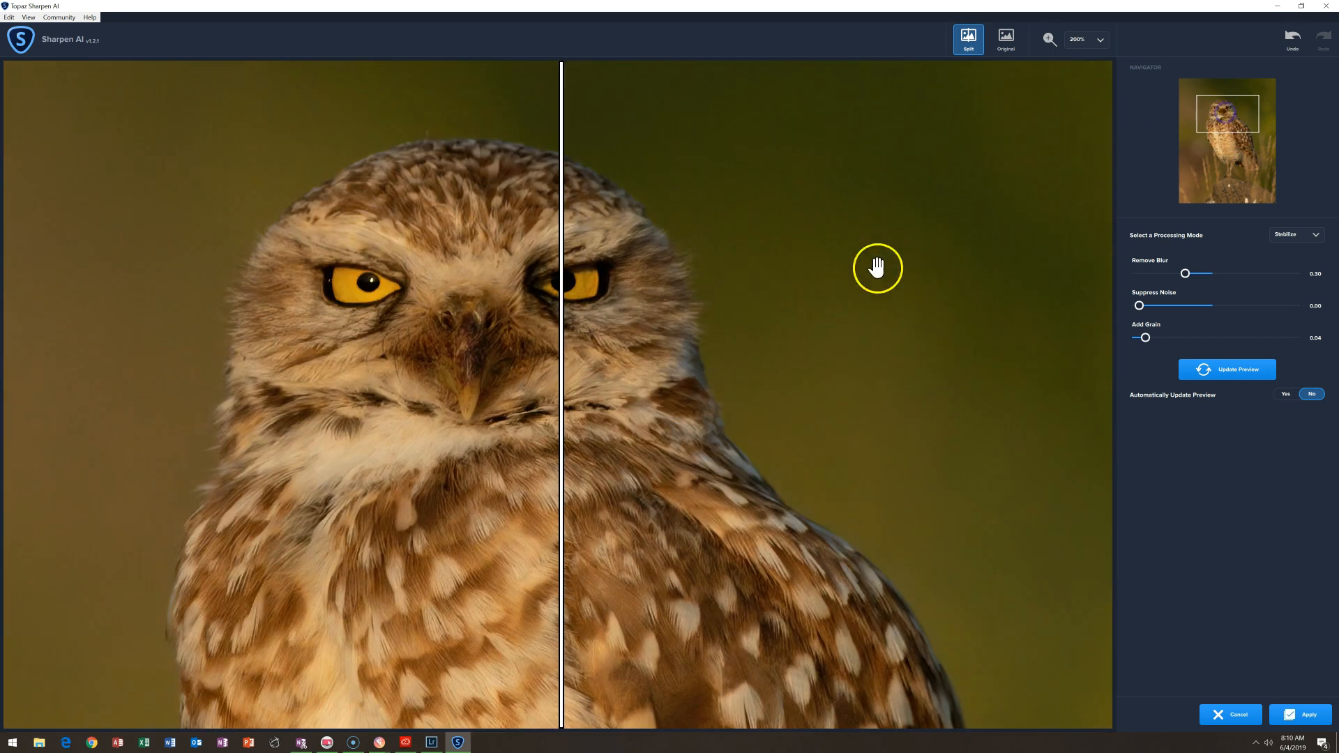
pyautogui.moveTo(561, 292); pyautogui.dragTo(727, 267)
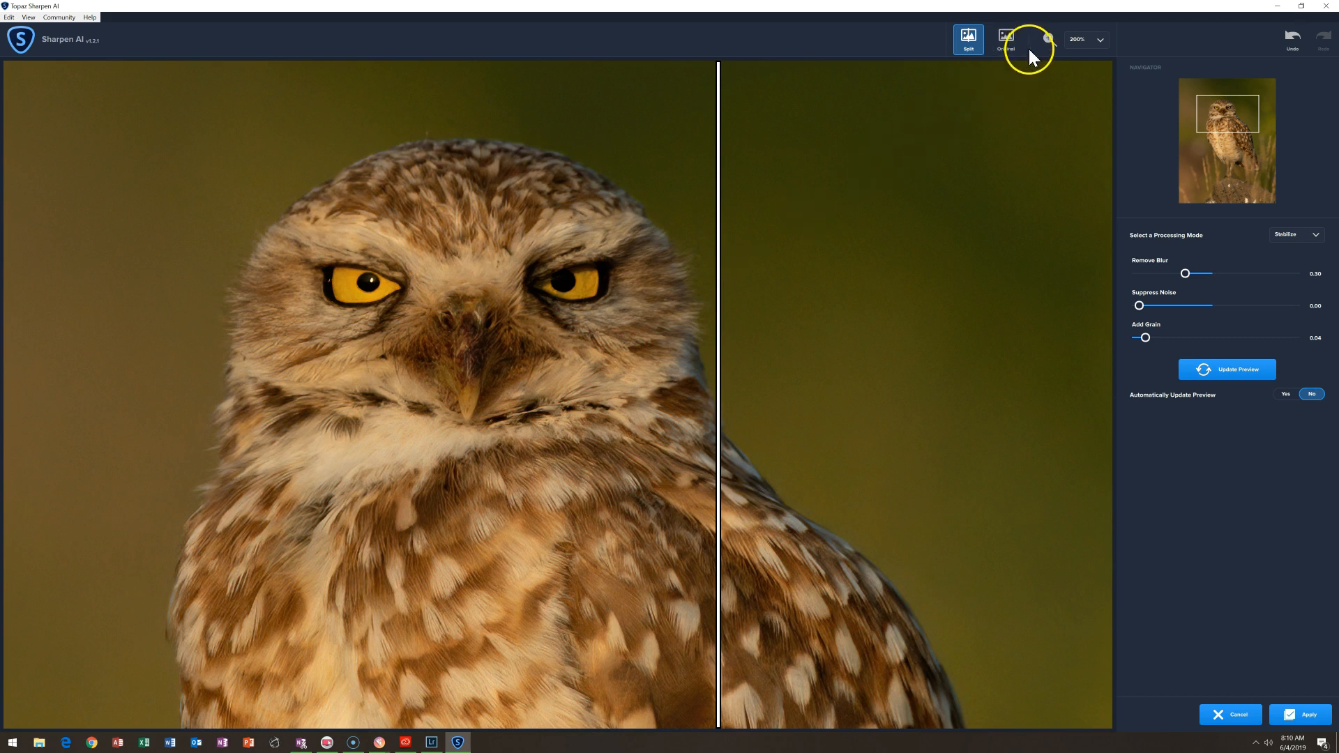
pyautogui.click(1091, 37)
pyautogui.click(1107, 59)
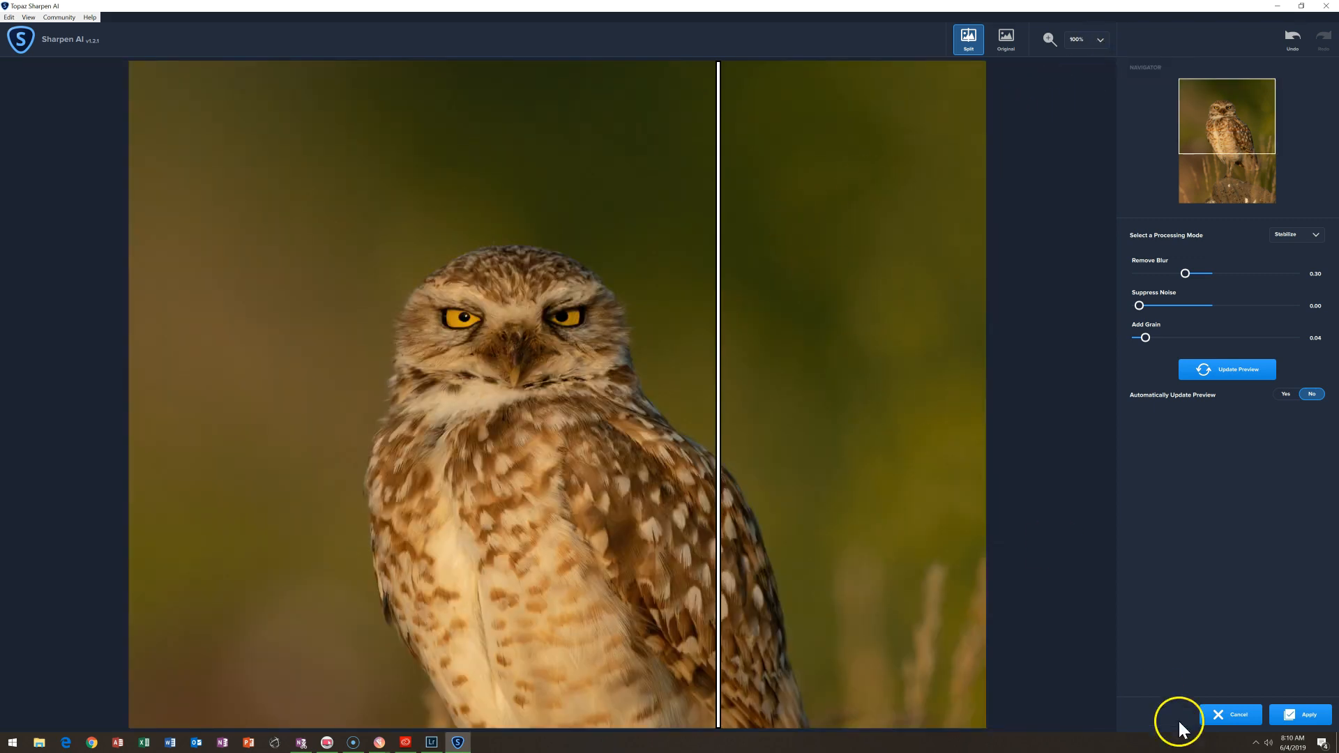
pyautogui.click(1308, 712)
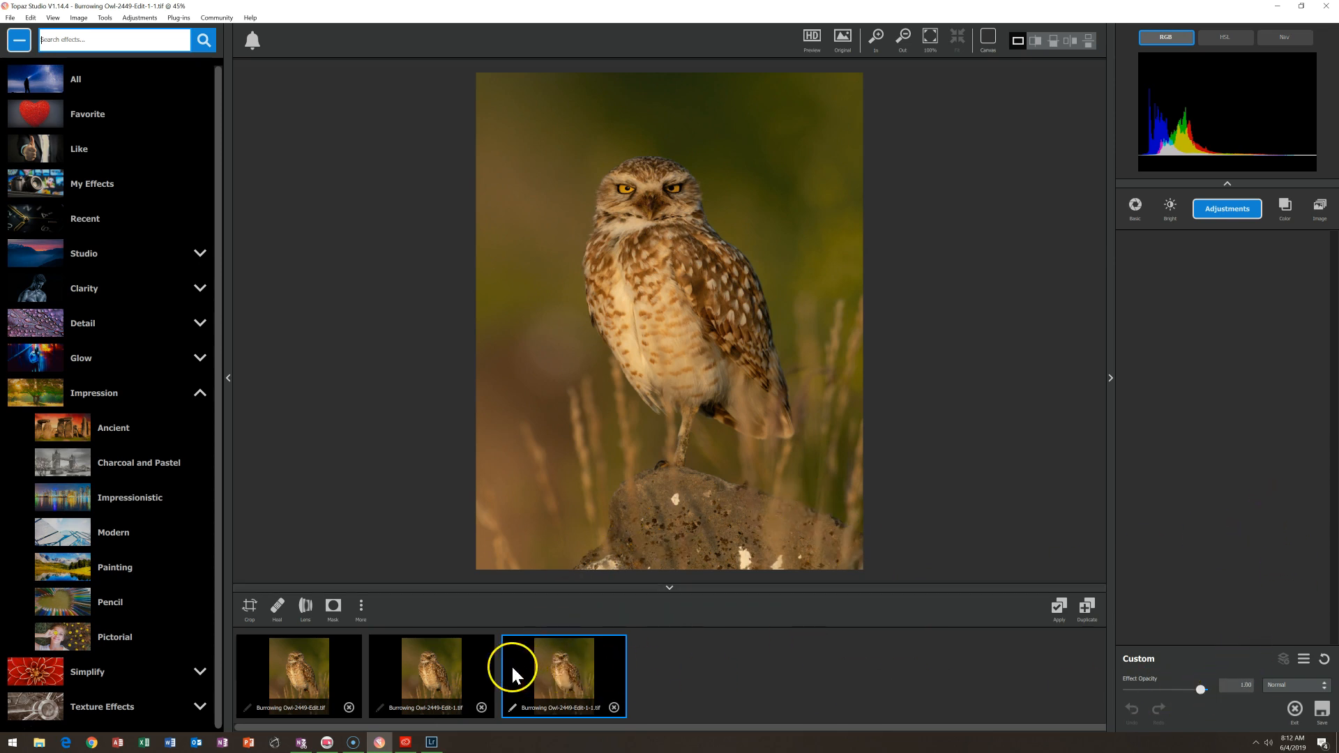
# Add the sharpened image as an image layer over Burrowing Owl-2449-Edit-1.tif and open the layer's mask
pyautogui.click(450, 678)
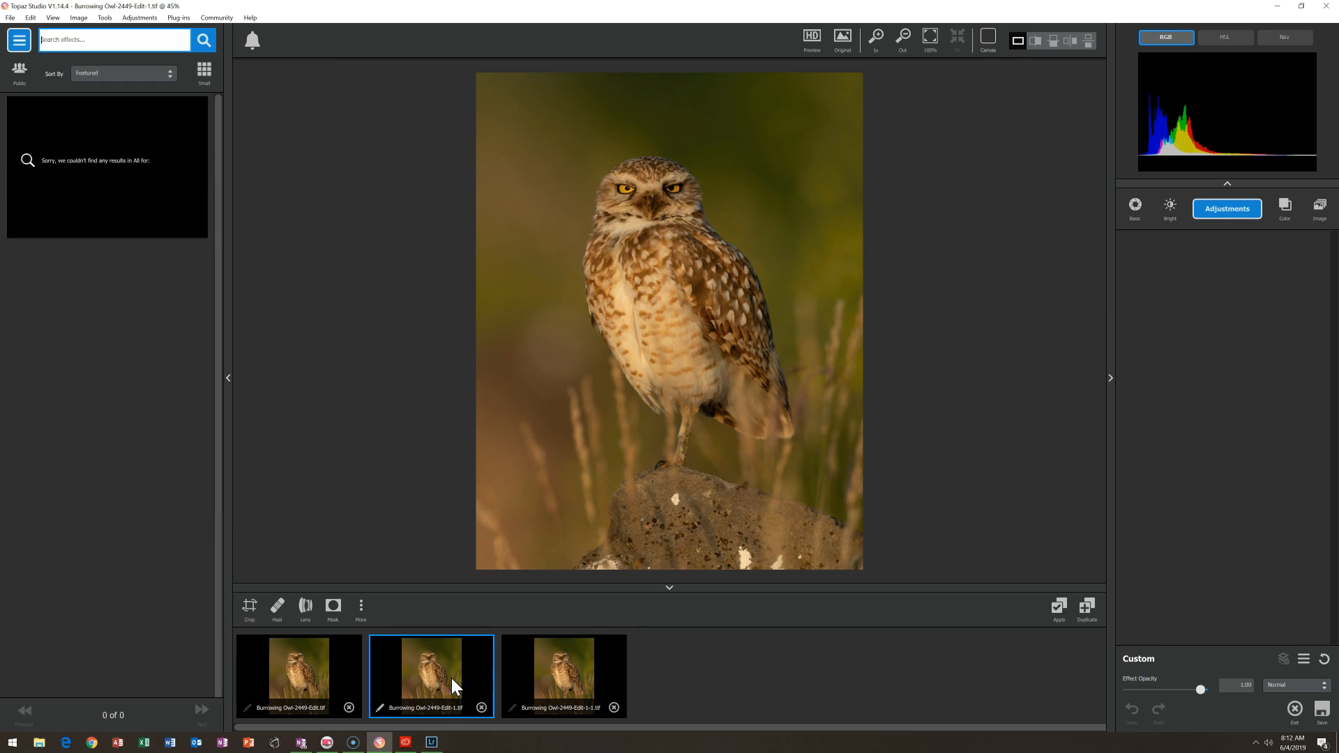
pyautogui.moveTo(550, 677); pyautogui.dragTo(1217, 388)
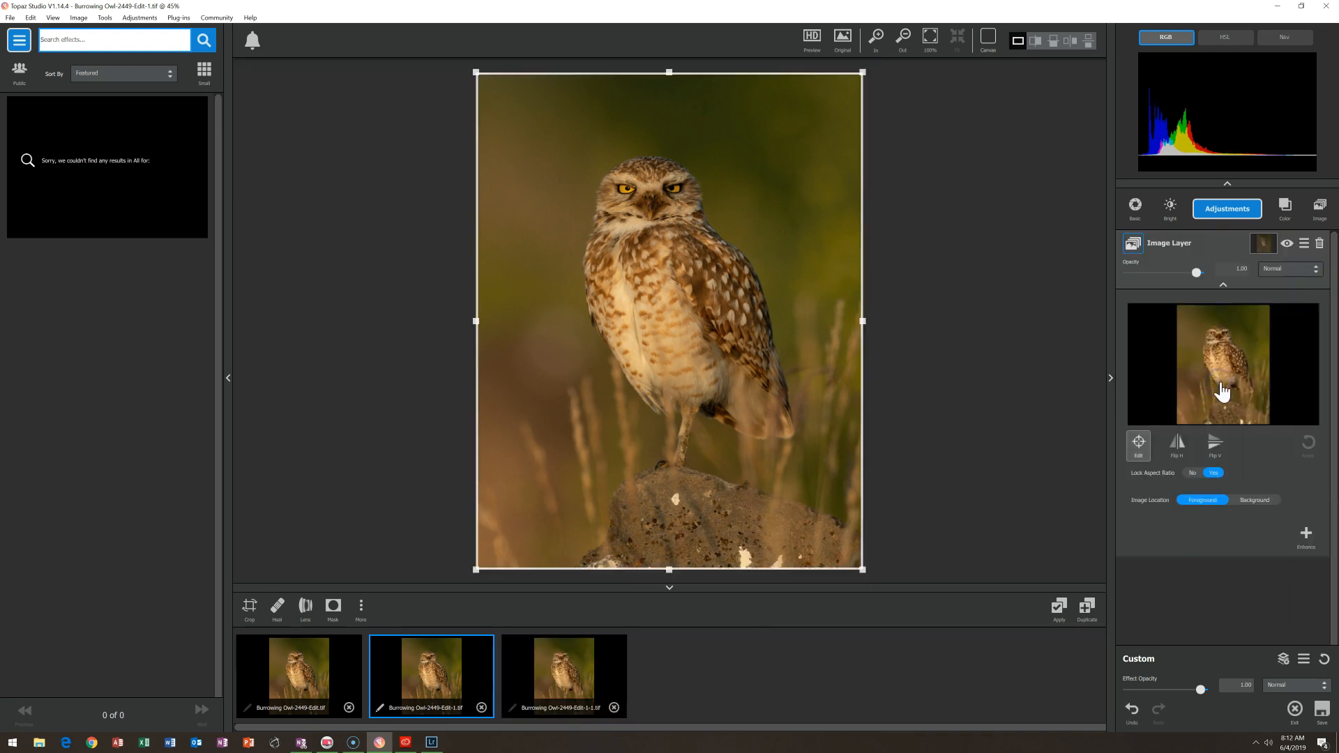
pyautogui.click(1264, 251)
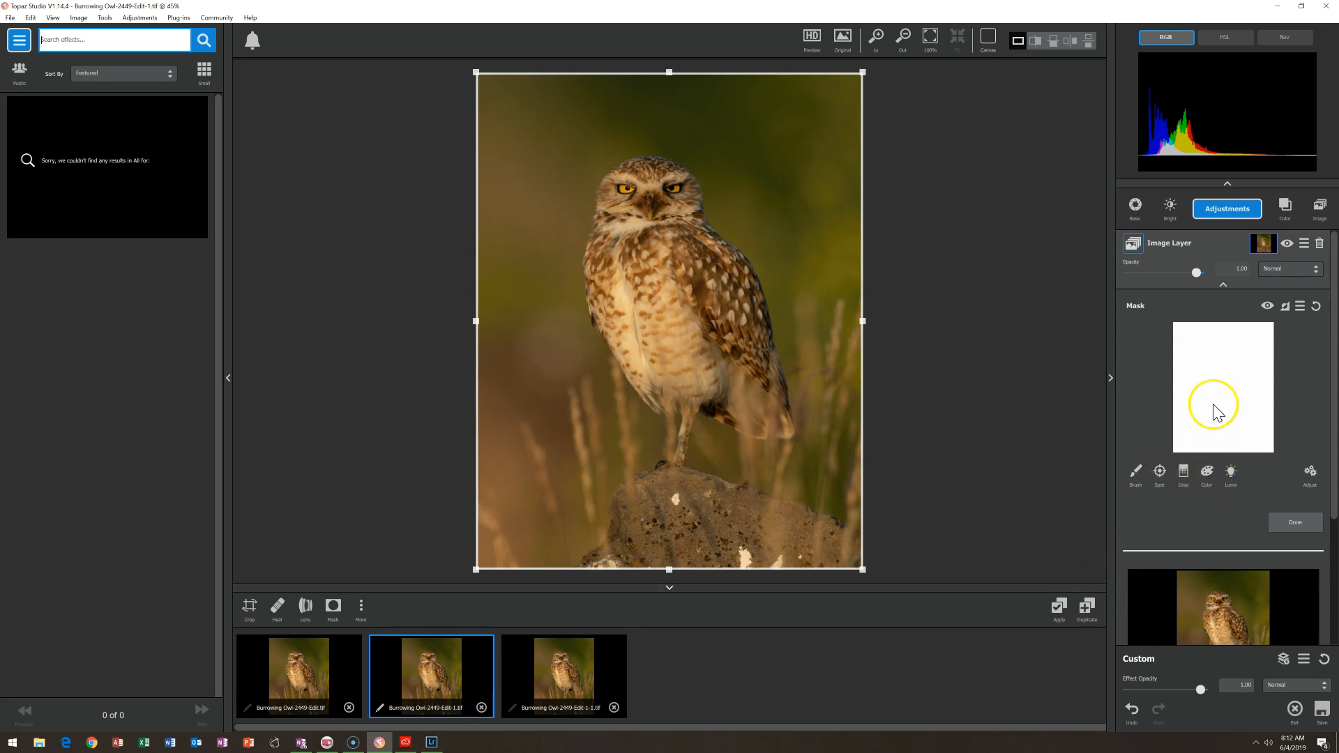
# Brush the layer mask over the grasses beside the rock, the last stroke at Mask Transparency 0.00, and reset all adjustments
pyautogui.click(1136, 476)
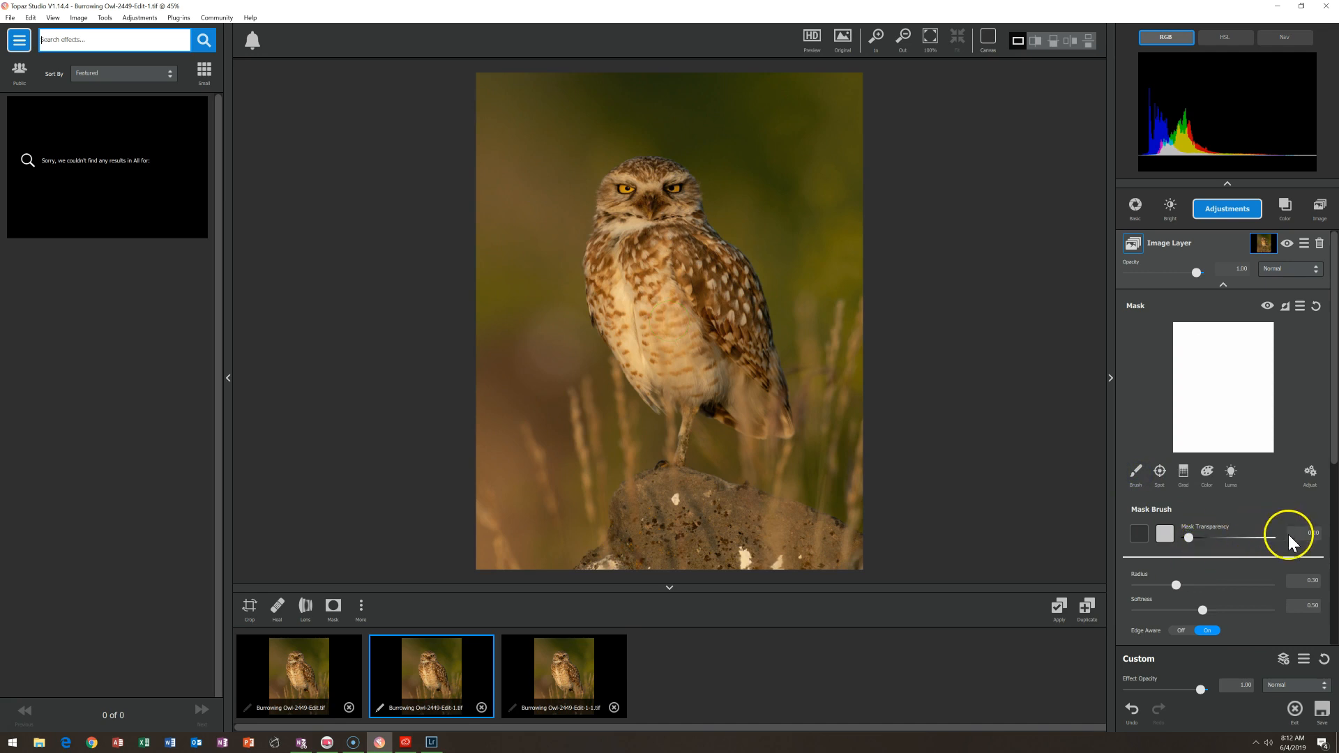
pyautogui.click(1233, 538)
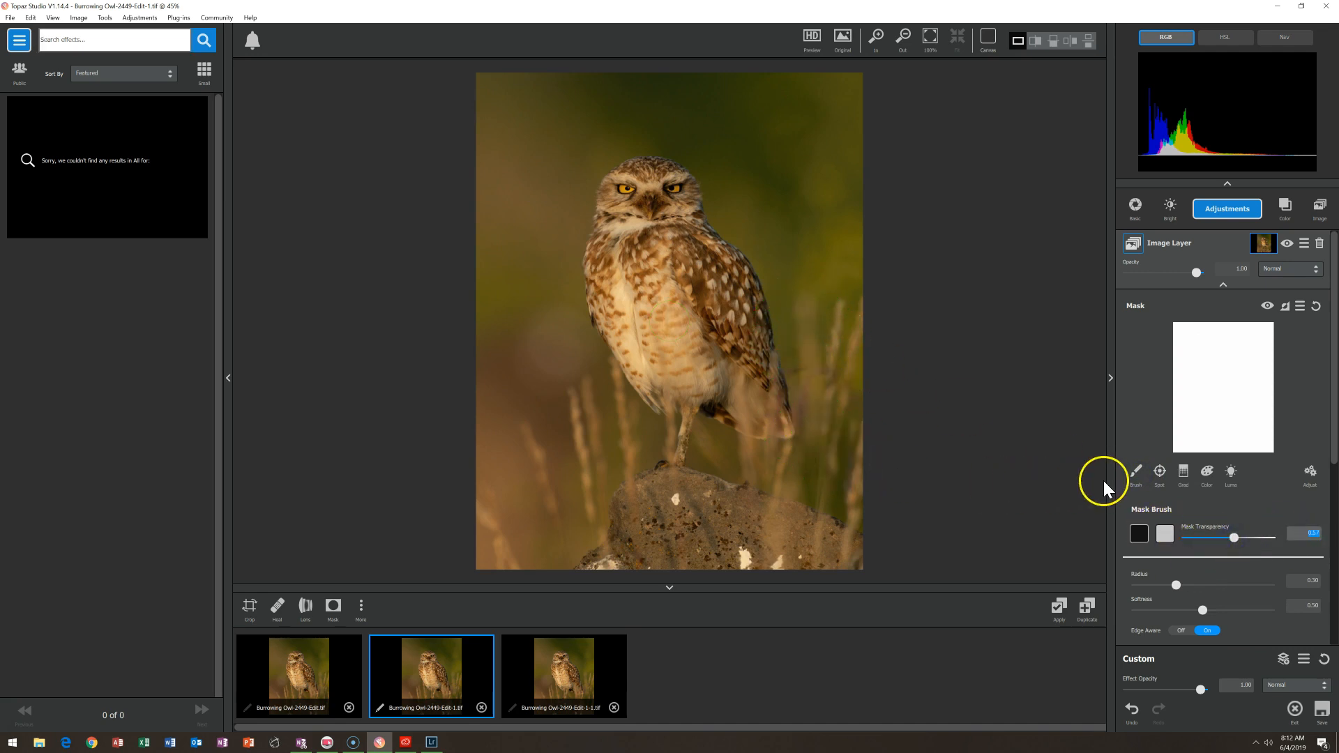
pyautogui.moveTo(848, 305)
pyautogui.mouseDown()
pyautogui.moveTo(850, 356)
pyautogui.moveTo(852, 330)
pyautogui.moveTo(748, 538)
pyautogui.moveTo(683, 502)
pyautogui.moveTo(761, 469)
pyautogui.moveTo(840, 316)
pyautogui.moveTo(808, 451)
pyautogui.moveTo(840, 325)
pyautogui.moveTo(835, 390)
pyautogui.moveTo(864, 291)
pyautogui.mouseUp()
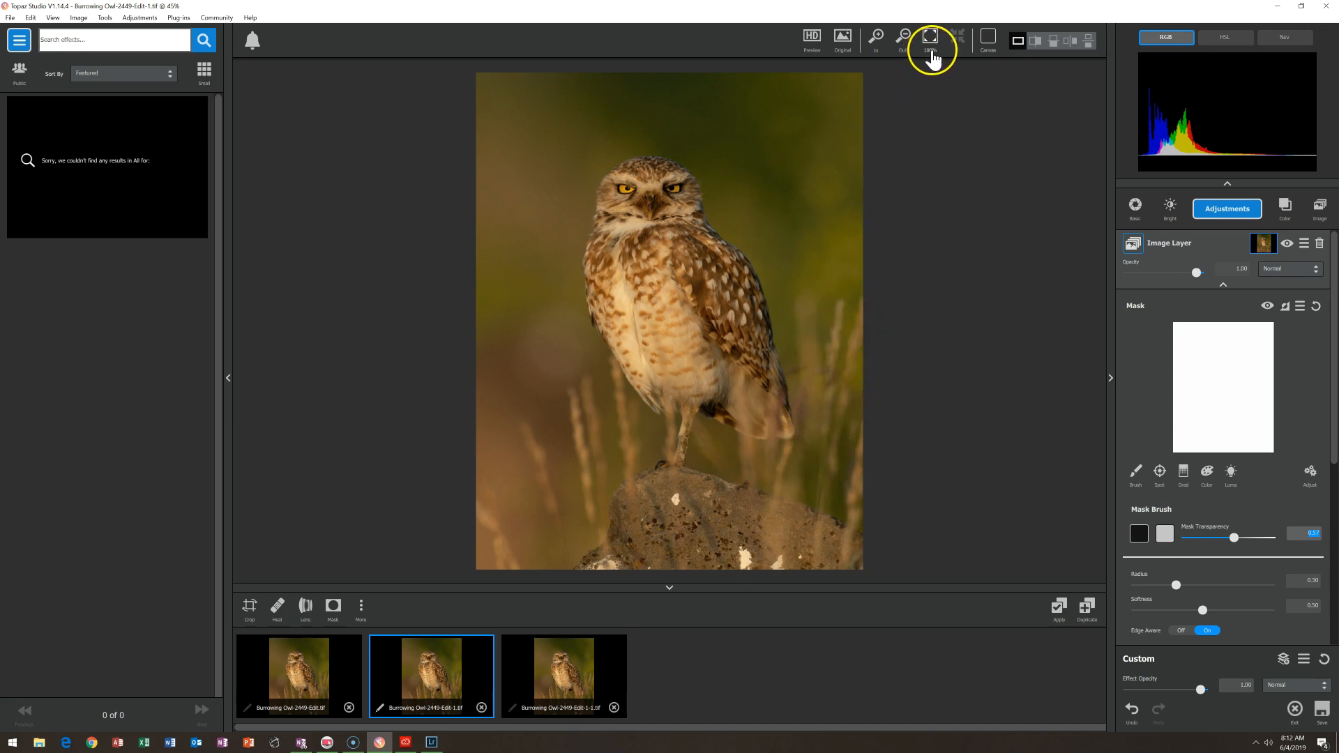
pyautogui.moveTo(859, 360)
pyautogui.mouseDown()
pyautogui.moveTo(852, 335)
pyautogui.moveTo(807, 541)
pyautogui.mouseUp()
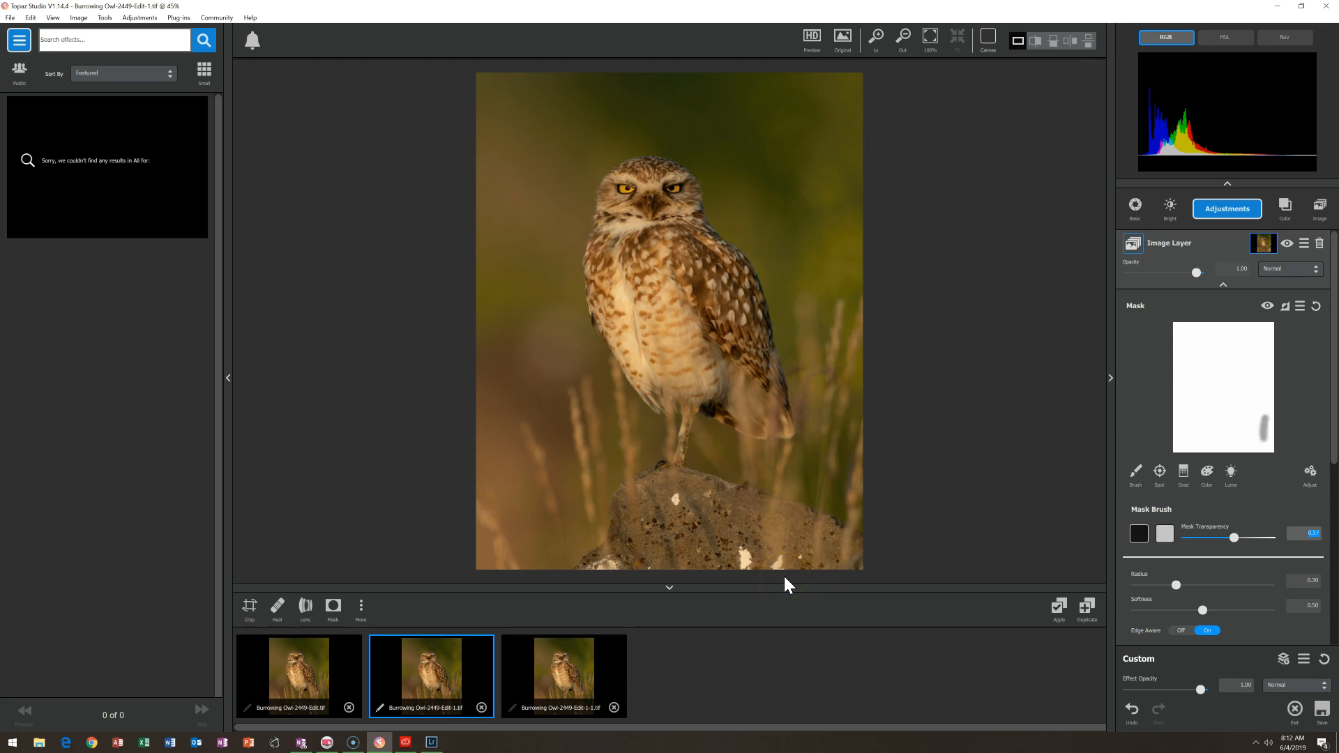
pyautogui.click(1145, 534)
pyautogui.moveTo(816, 410)
pyautogui.mouseDown()
pyautogui.moveTo(823, 491)
pyautogui.moveTo(798, 513)
pyautogui.mouseUp()
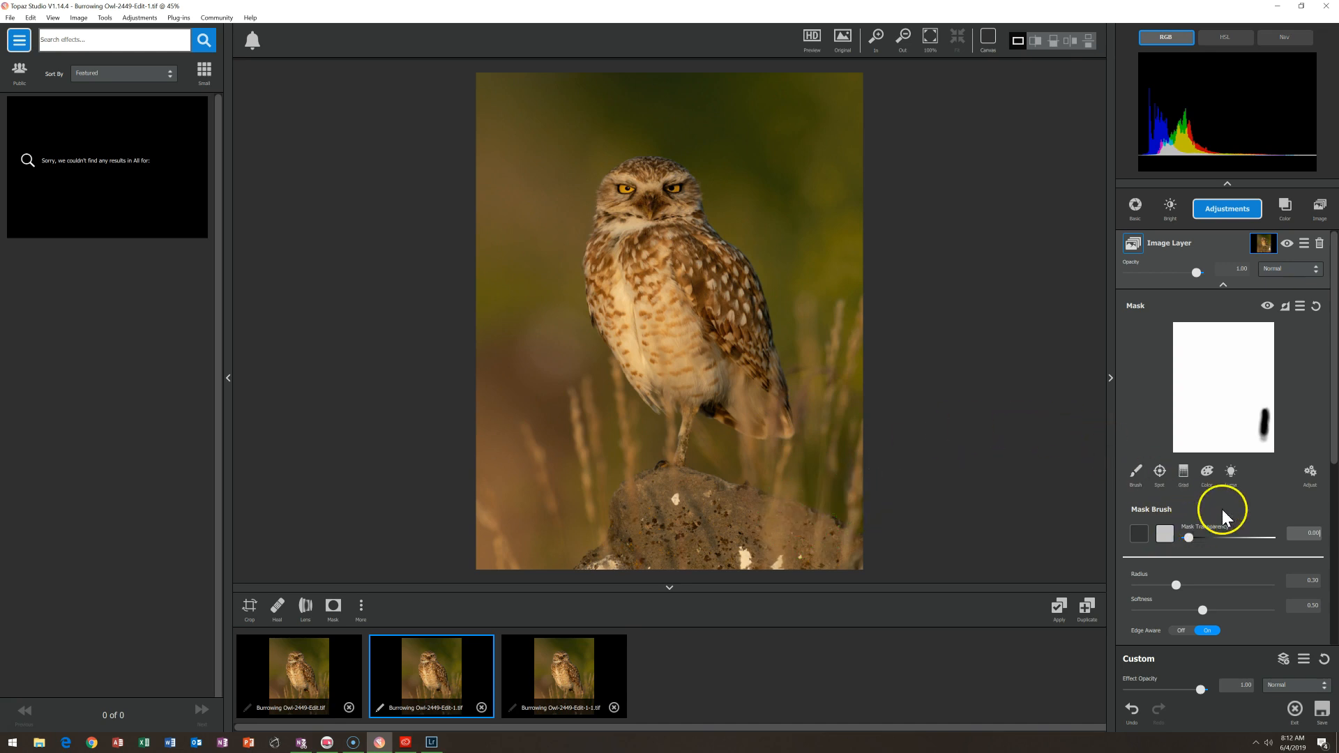
pyautogui.click(1320, 667)
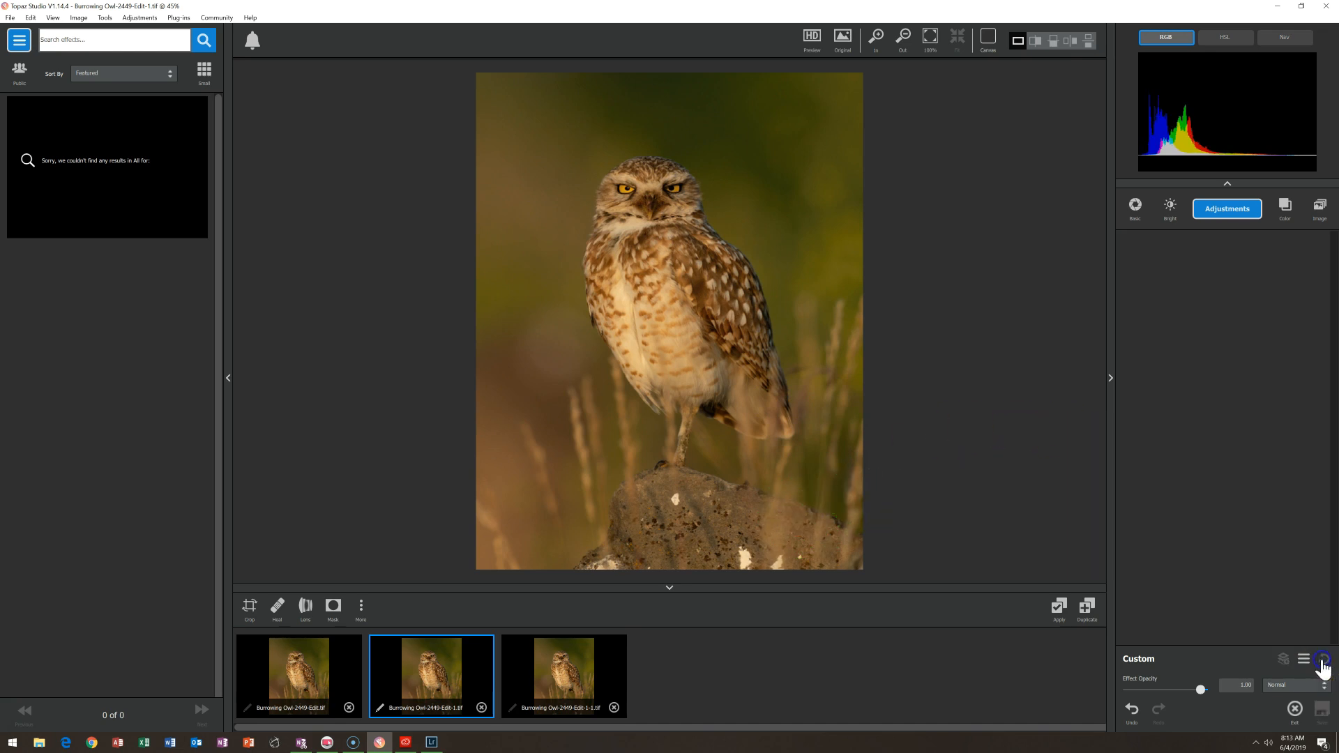
# Select the sharpened Burrowing Owl-2449-Edit-1-1.tif image and show the presets saved in My Effects
pyautogui.click(587, 675)
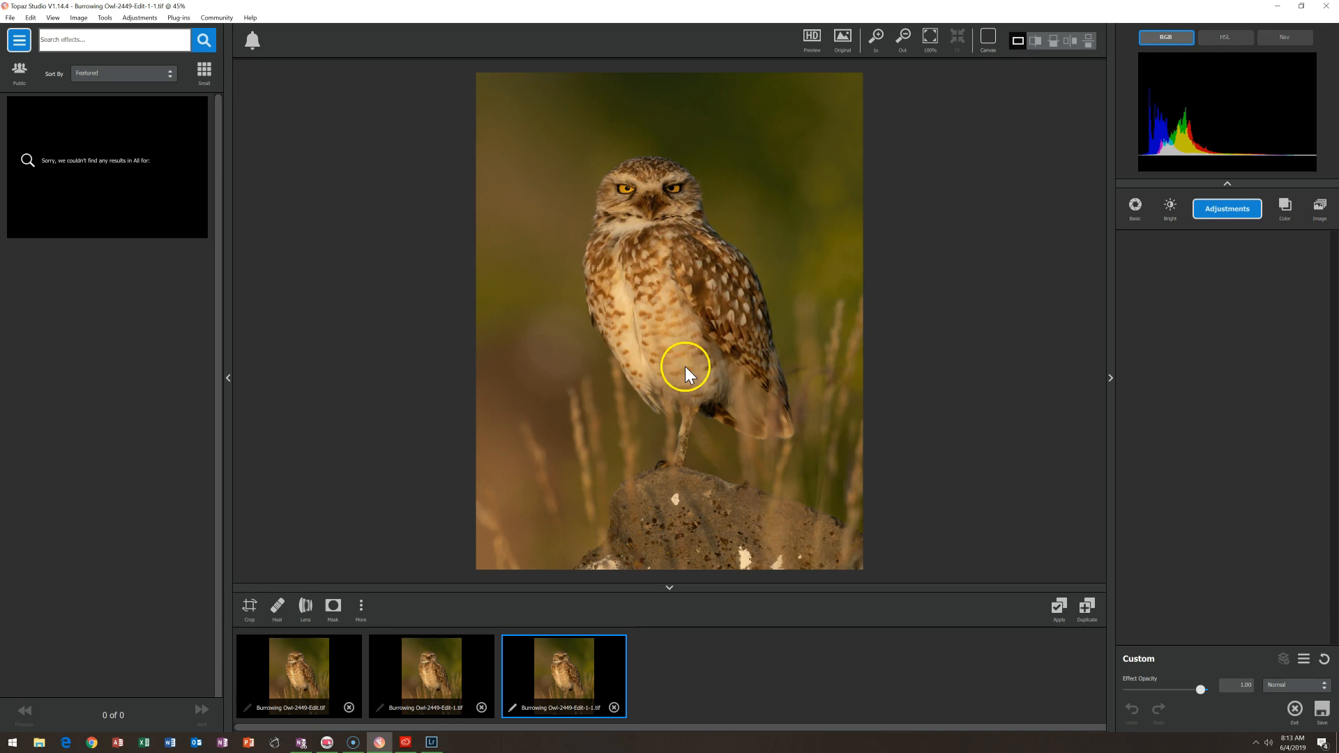
pyautogui.click(21, 42)
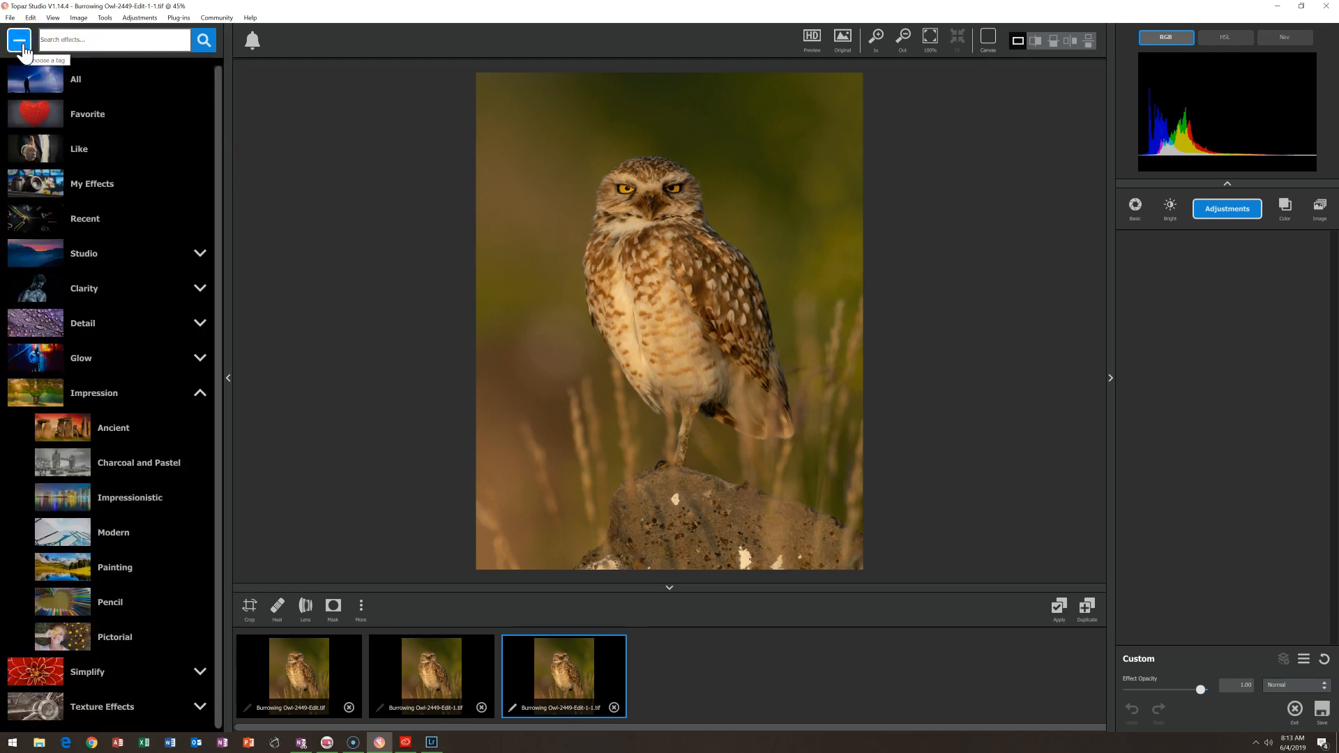
pyautogui.click(91, 185)
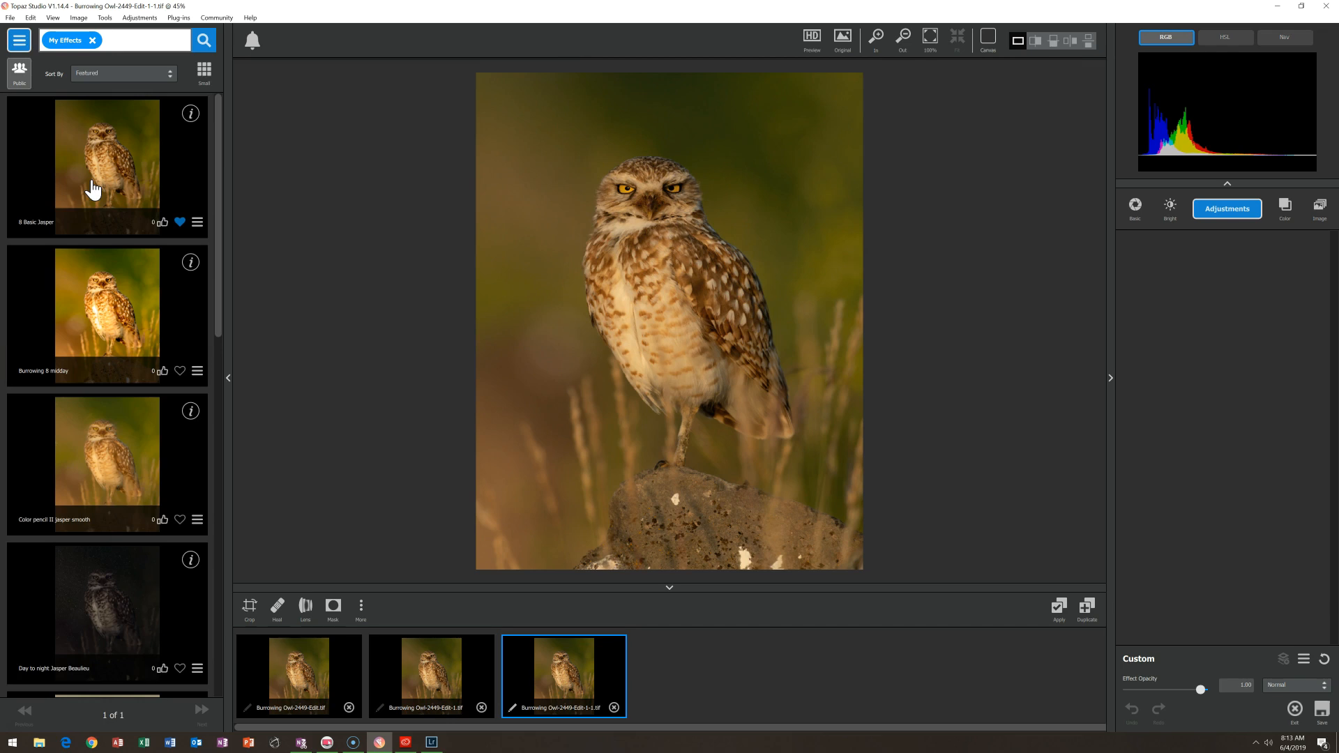
# Apply the "8 Basic" preset to the owl image and review the adjustments it contains
pyautogui.click(93, 189)
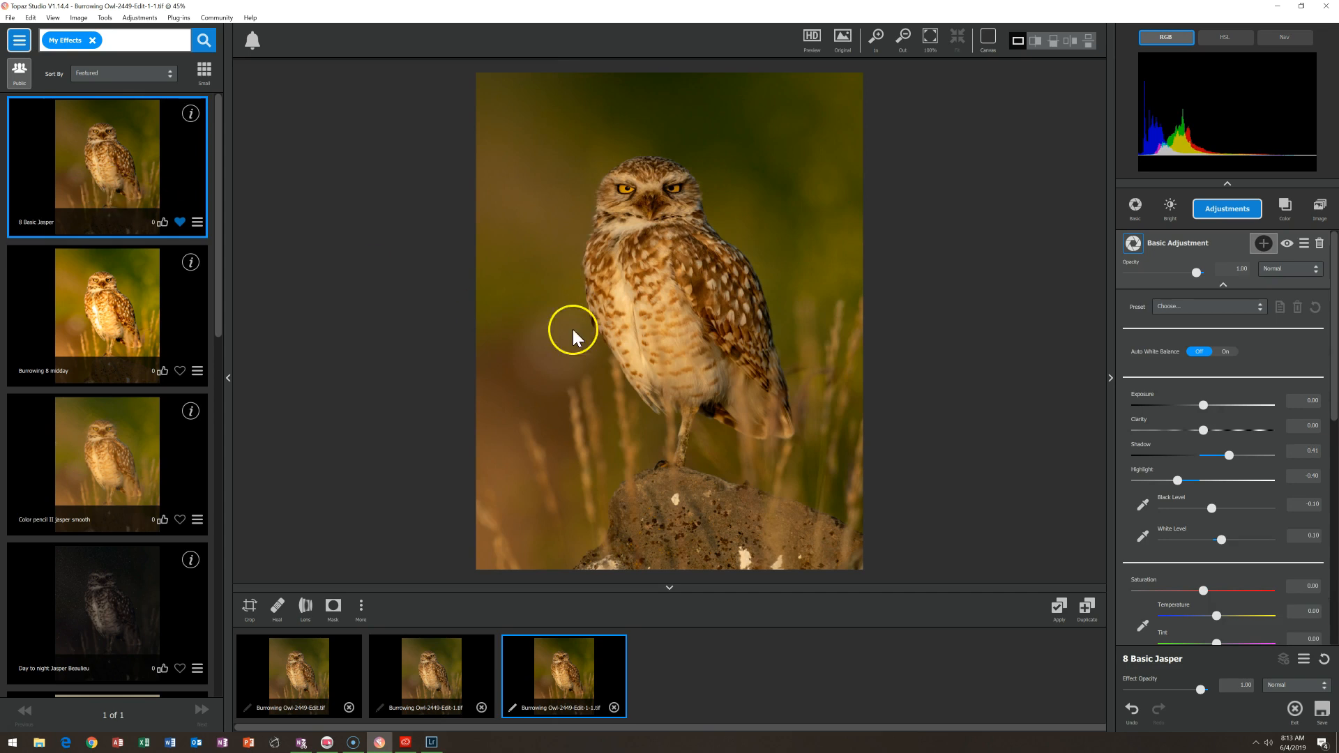
pyautogui.click(1224, 286)
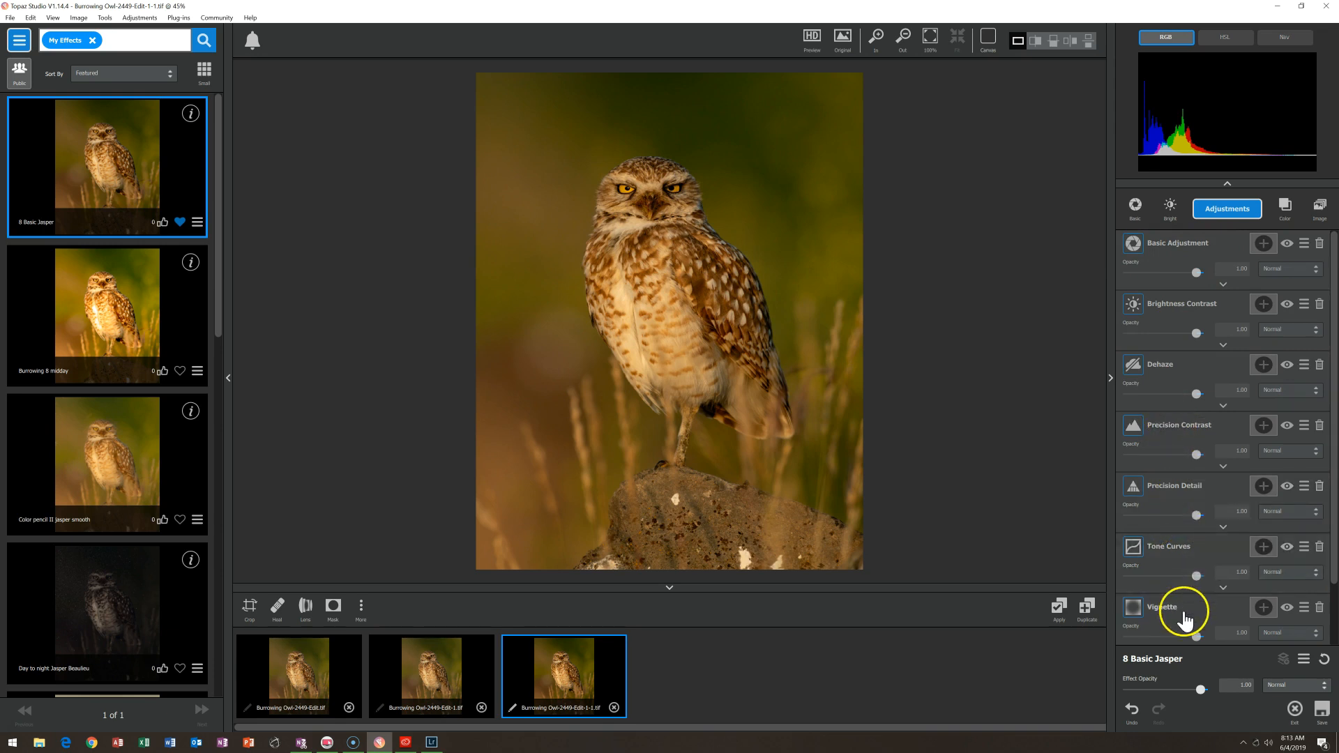
pyautogui.scroll(-1, 1183, 617)
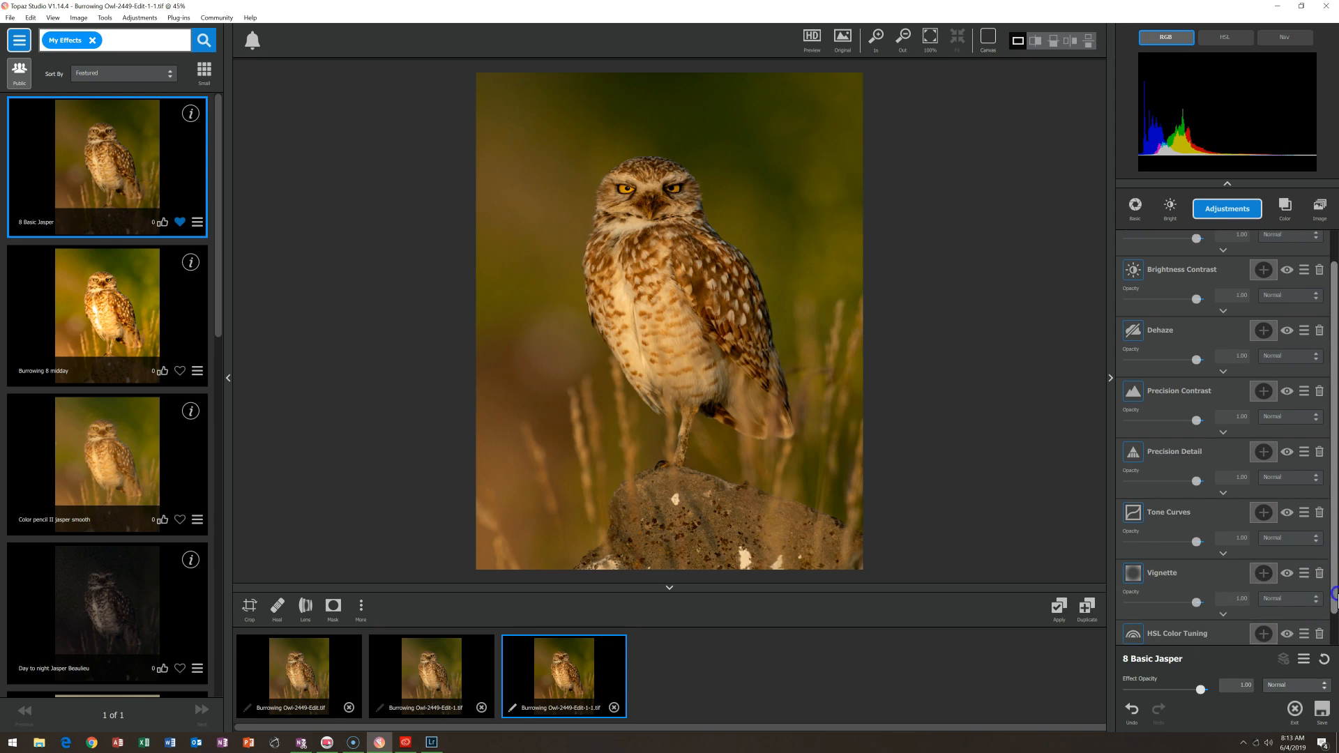
pyautogui.scroll(-1, 1334, 592)
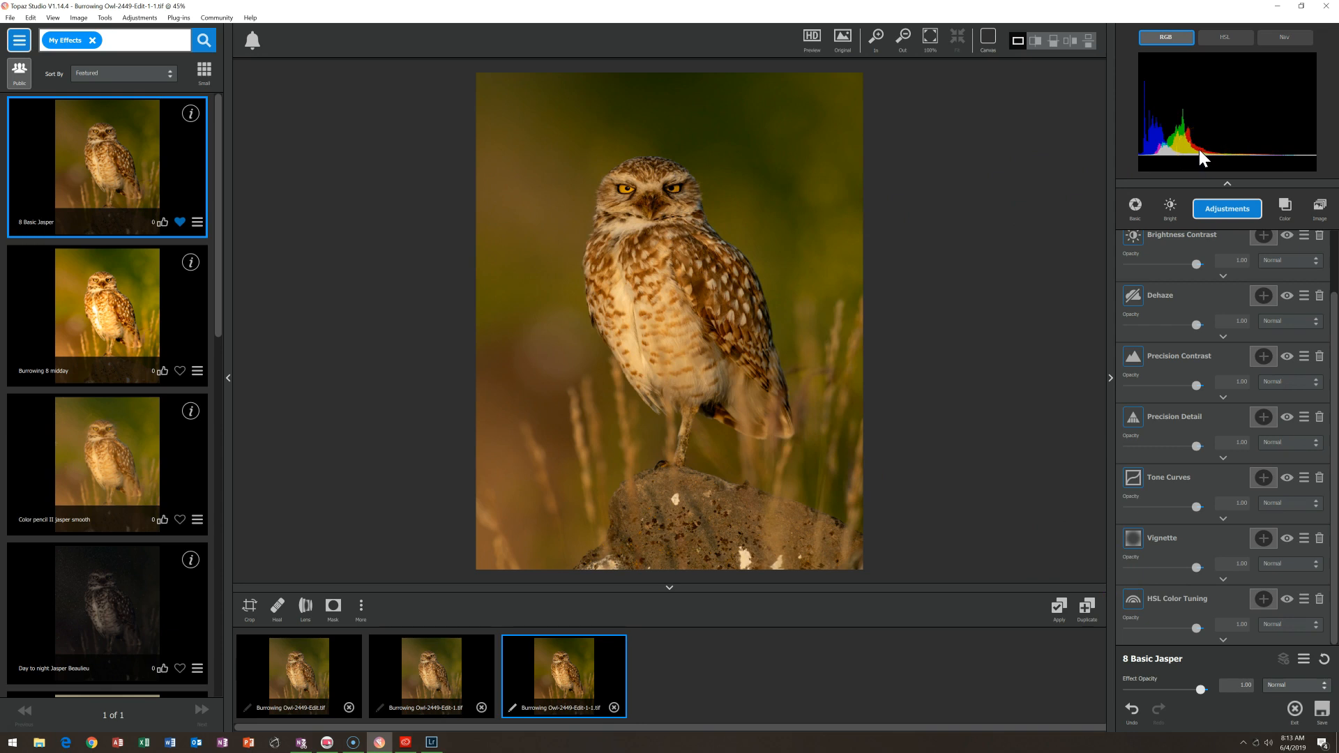
# Apply the "Burrowing 8 midday" preset to the owl image and lower its overall effect opacity to 0.69
pyautogui.click(104, 318)
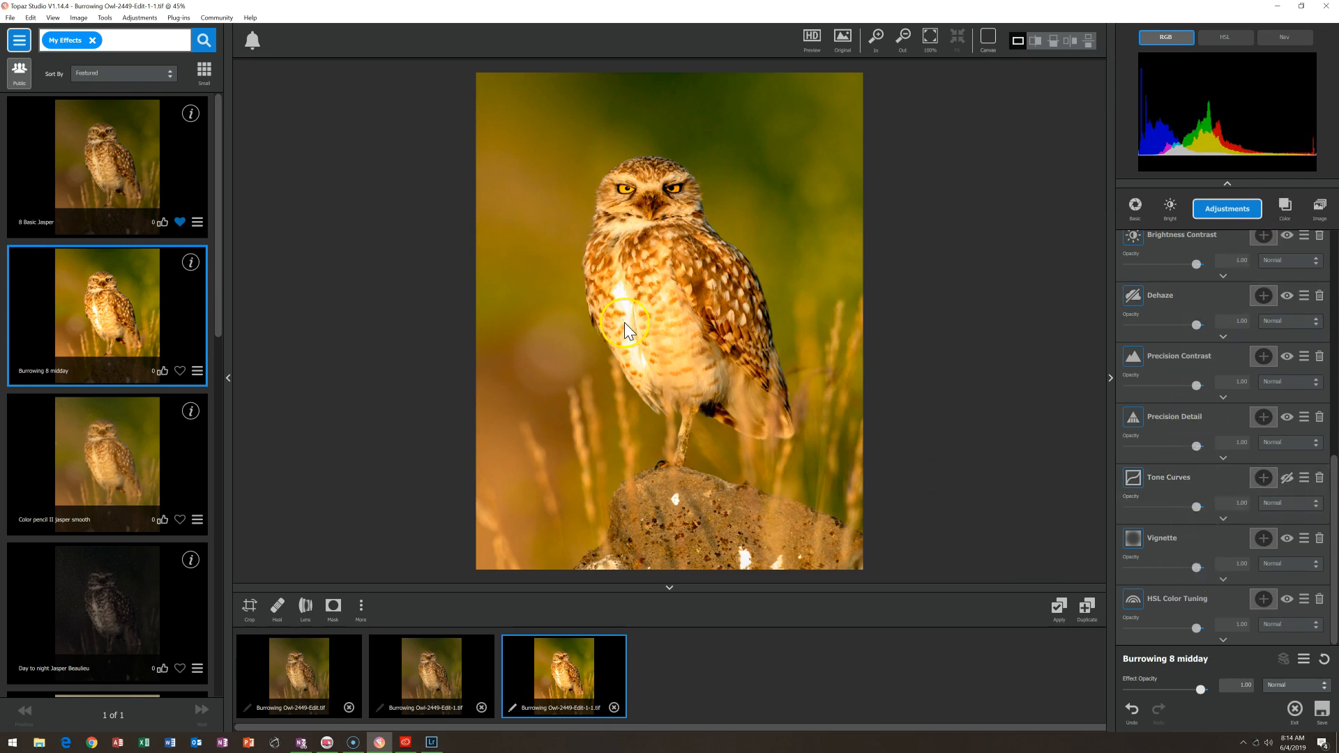
pyautogui.moveTo(1198, 263)
pyautogui.mouseDown()
pyautogui.moveTo(1162, 264)
pyautogui.moveTo(1196, 263)
pyautogui.mouseUp()
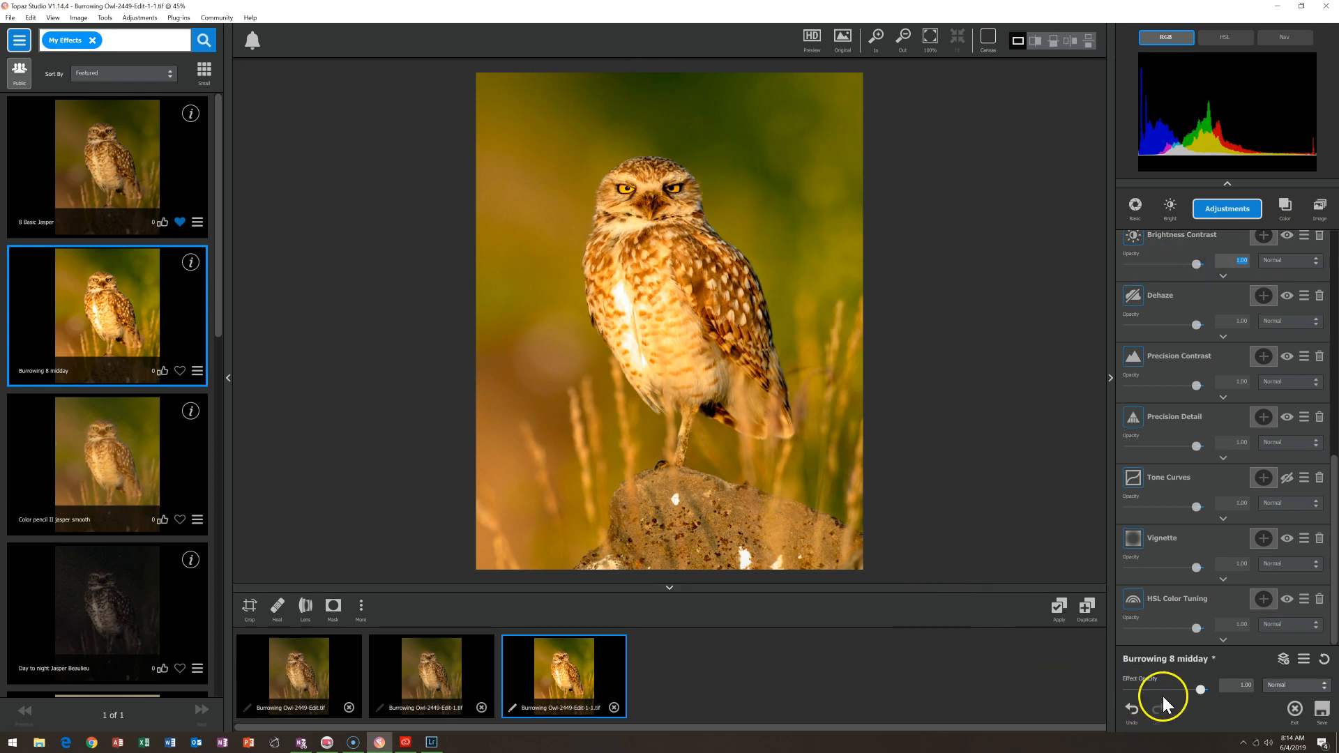
pyautogui.moveTo(1201, 689); pyautogui.dragTo(1179, 686)
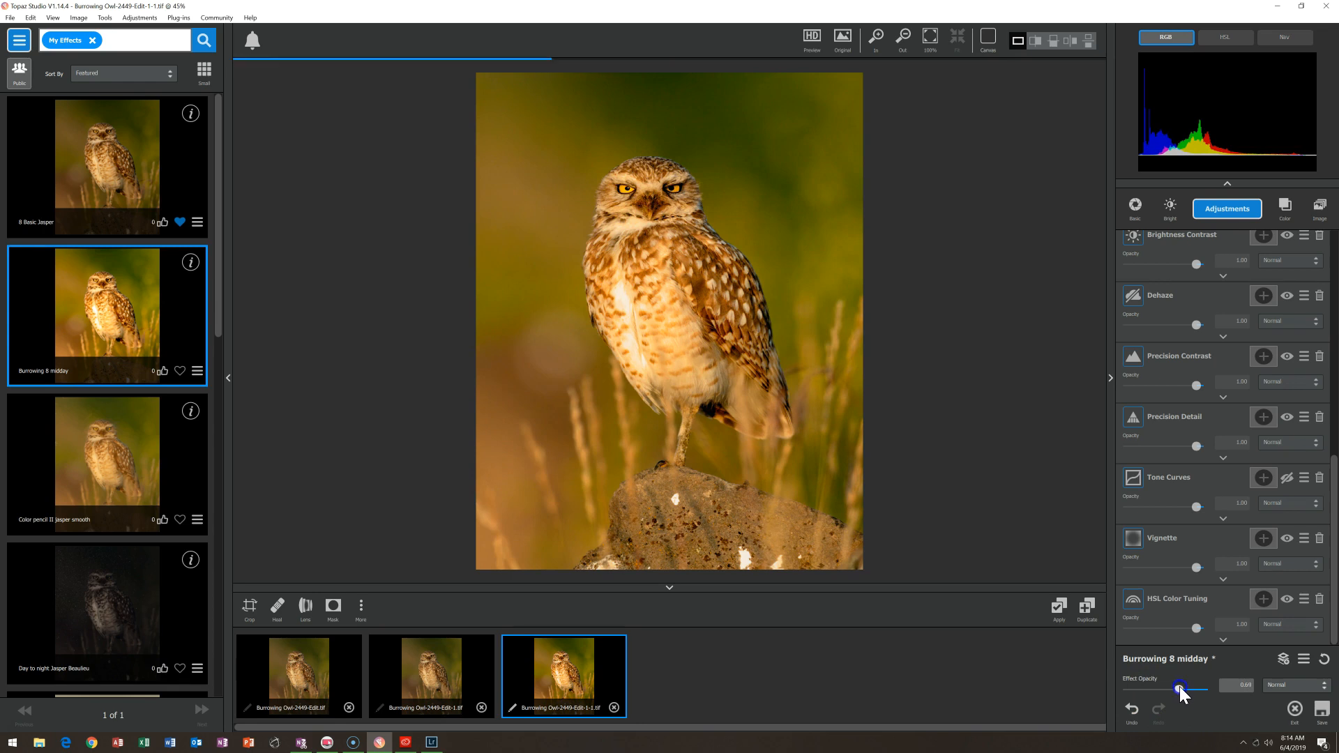
# Lower the preset's Basic Adjustment opacity to 0.72 and its Highlight to about -0.55
pyautogui.click(1224, 277)
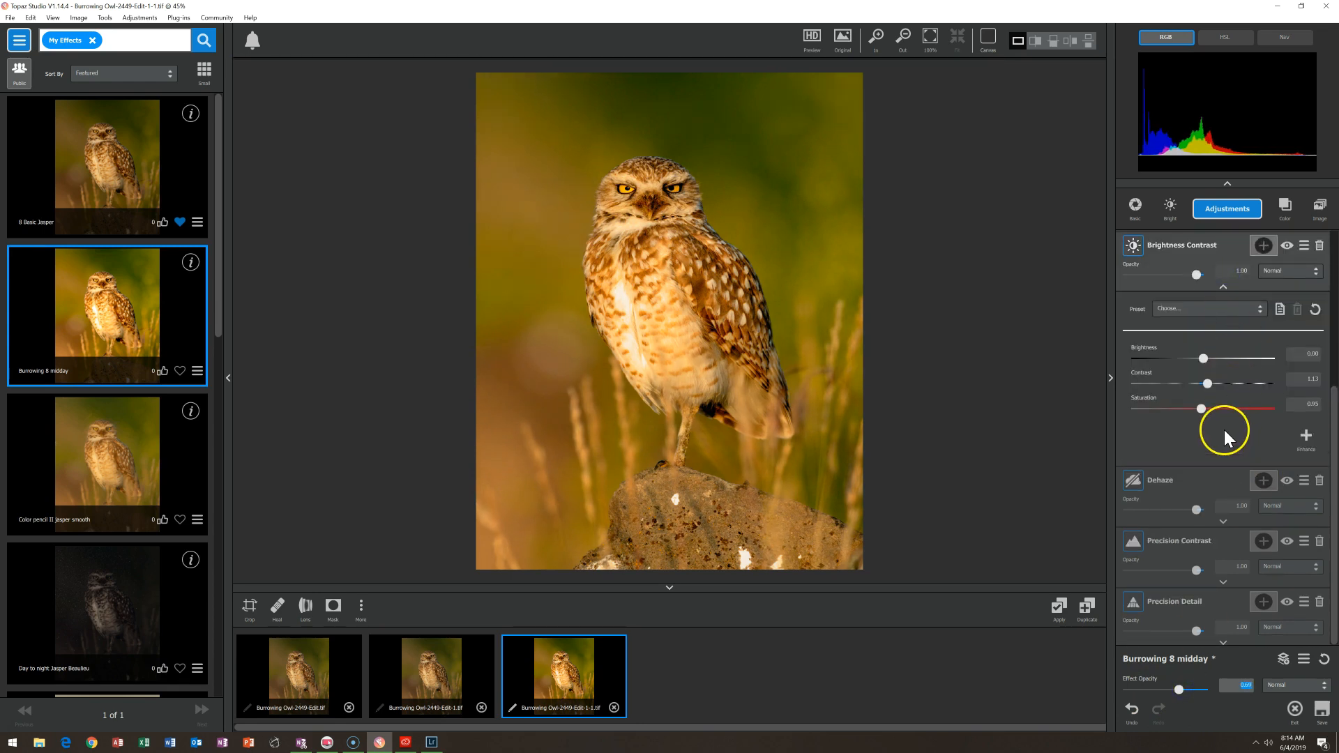
pyautogui.click(1225, 283)
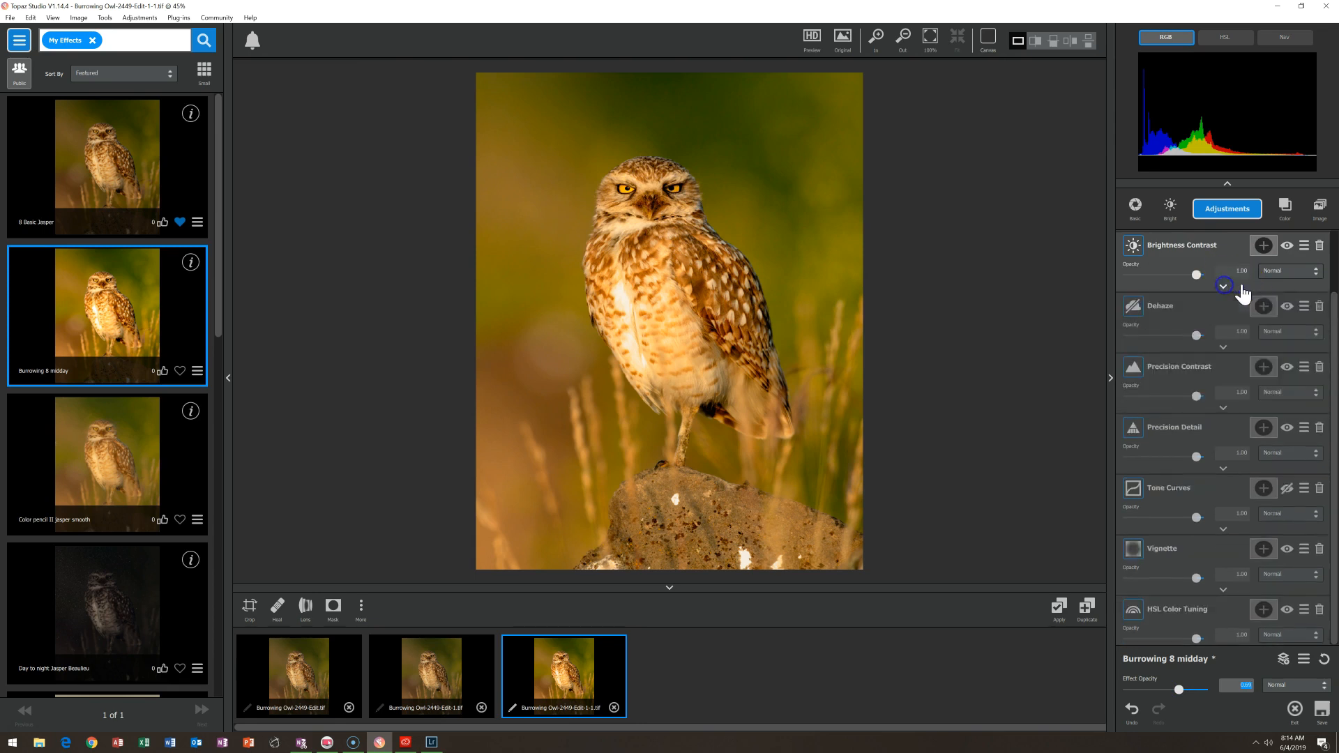
pyautogui.scroll(1, 1325, 256)
pyautogui.click(1224, 277)
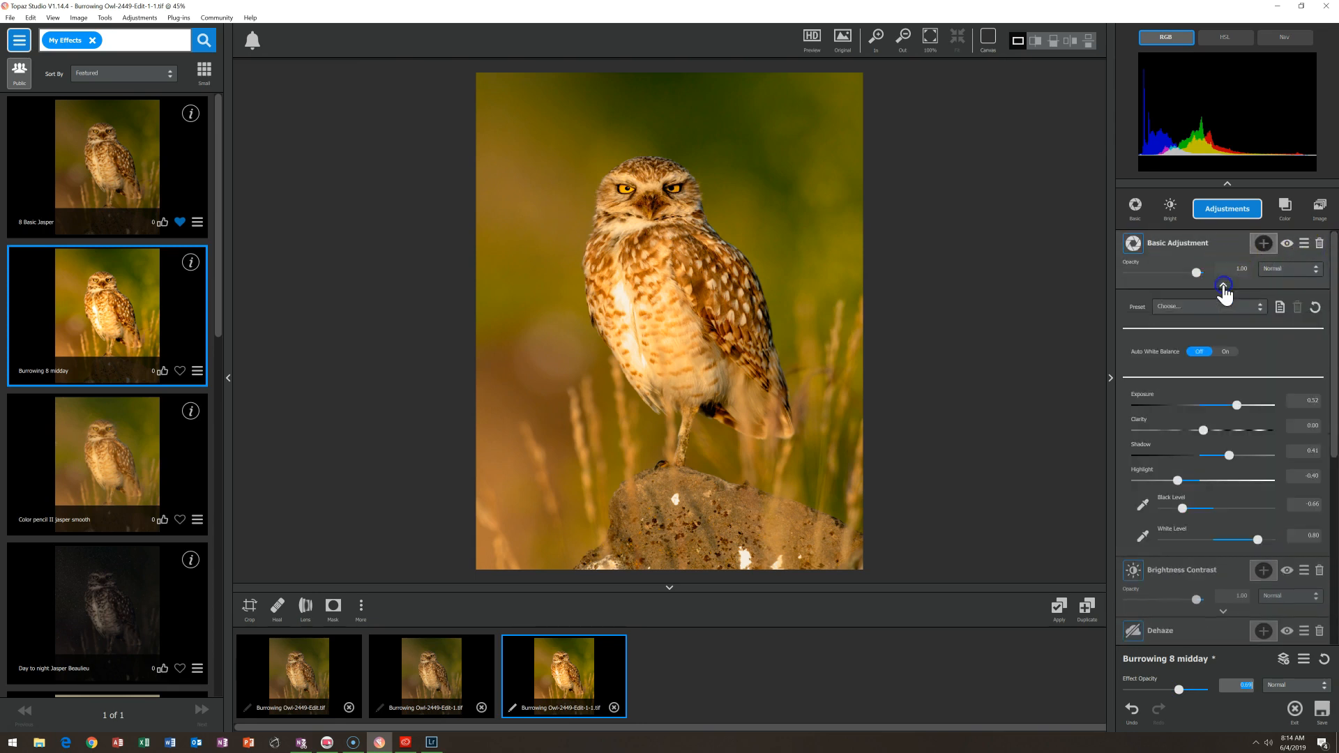
pyautogui.moveTo(1198, 274); pyautogui.dragTo(1174, 270)
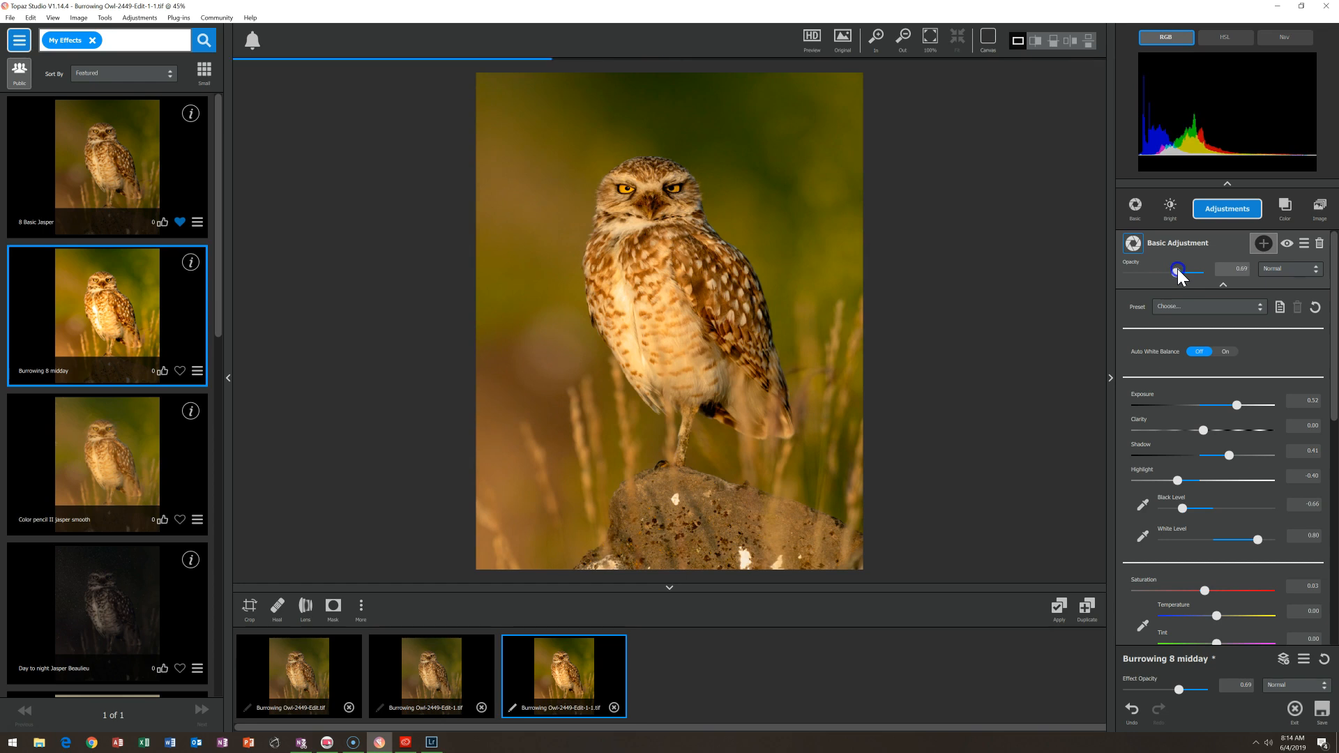
pyautogui.moveTo(1177, 269); pyautogui.dragTo(1177, 271)
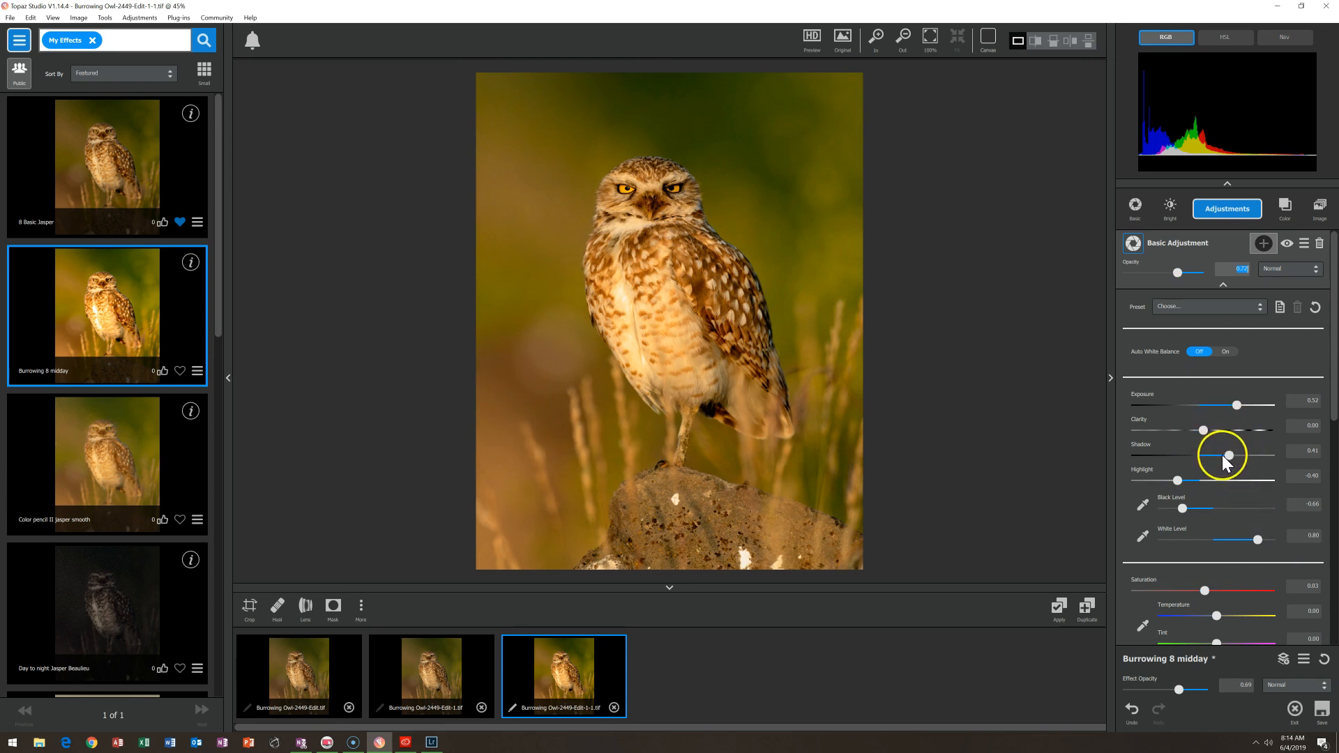
pyautogui.moveTo(1175, 480); pyautogui.dragTo(1169, 481)
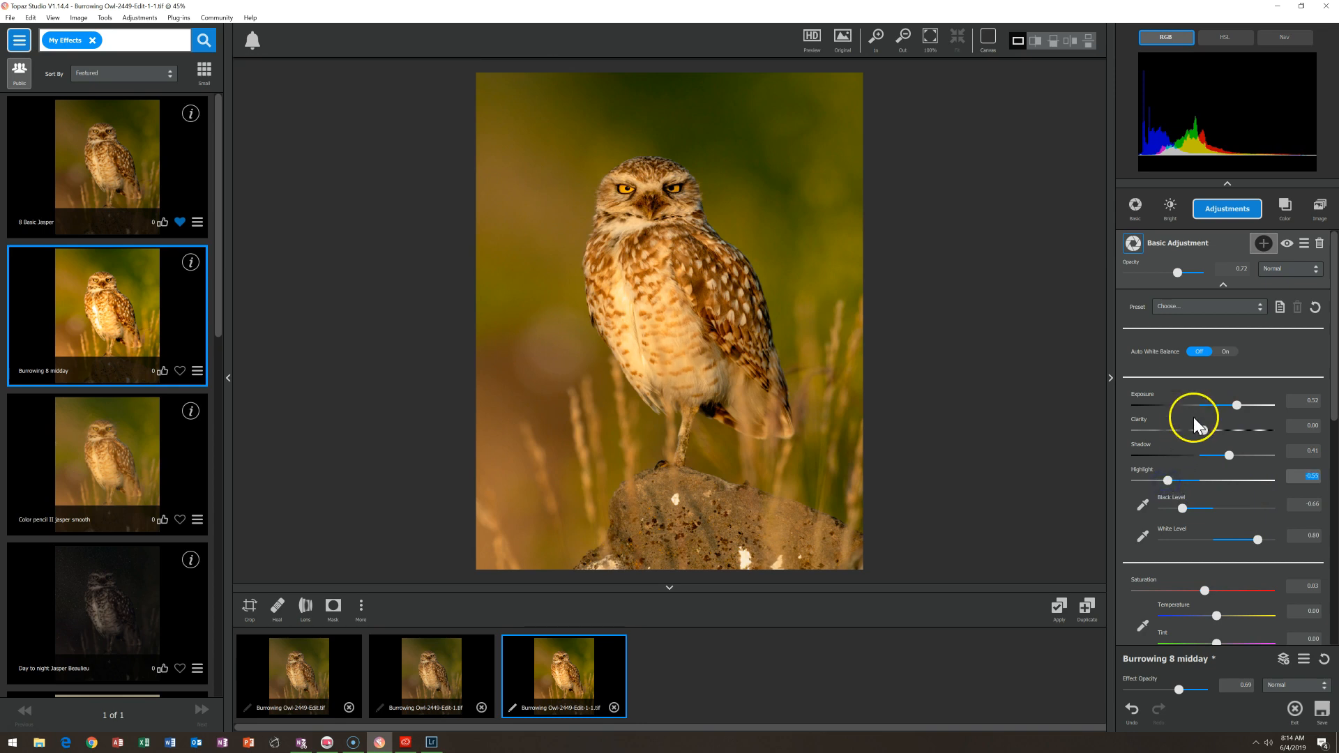
# Raise the Exposure in the preset's Basic Adjustment to 0.69
pyautogui.moveTo(1240, 405); pyautogui.dragTo(1254, 403)
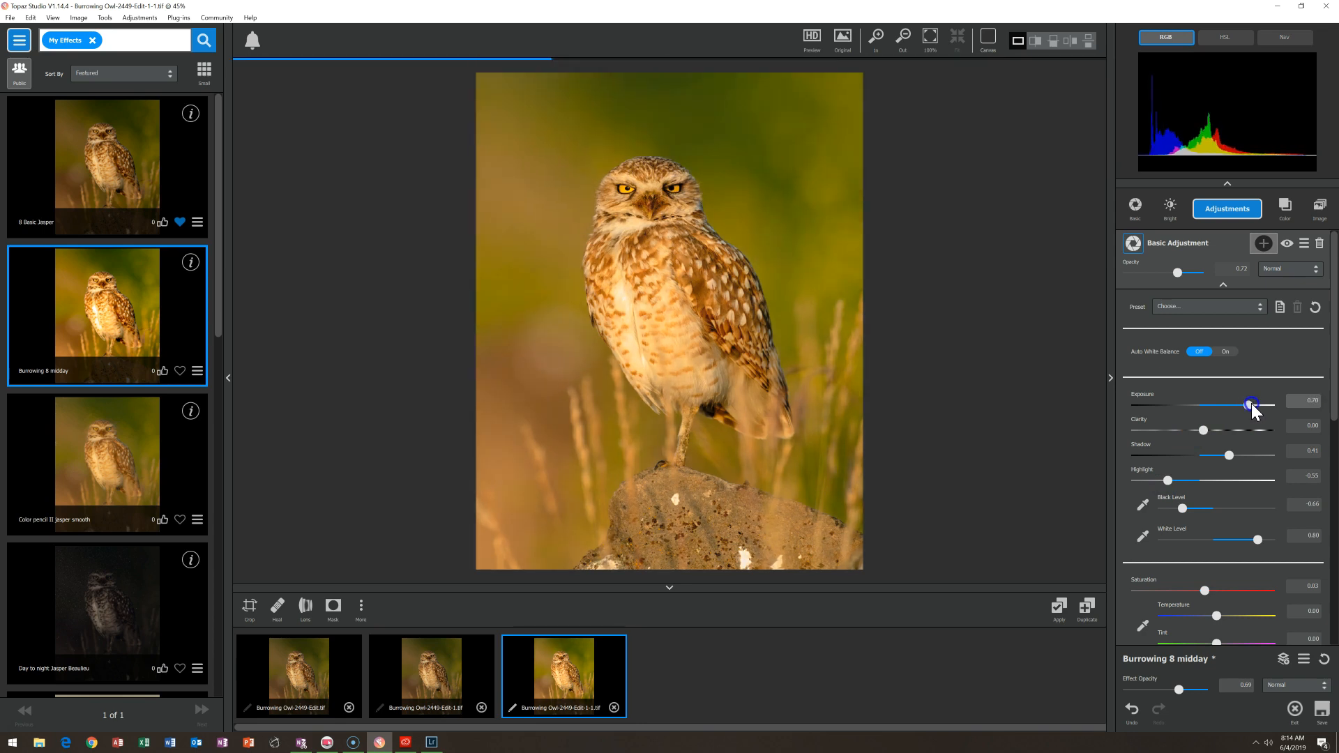
pyautogui.click(1220, 451)
pyautogui.click(1168, 479)
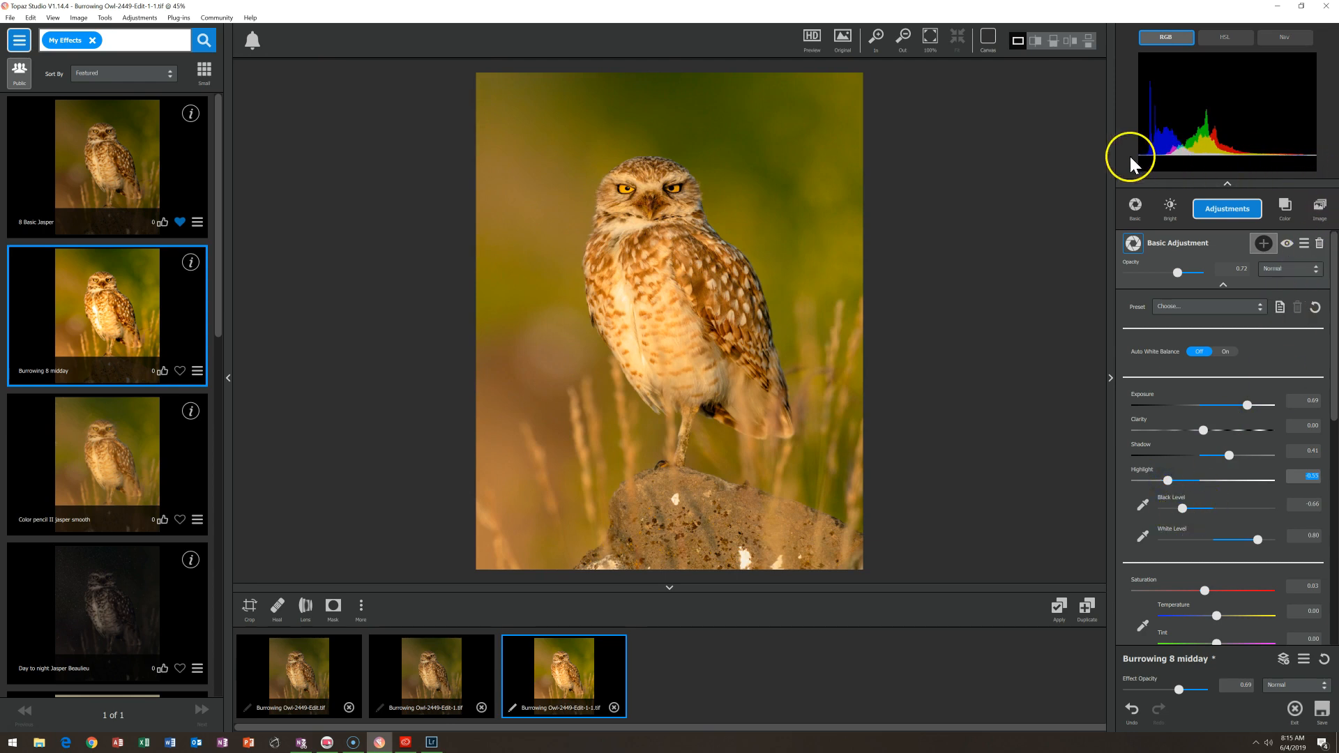
# Sample the Basic Adjustment's Black Level from the owl's eye and its White Level from the white patch on the rock
pyautogui.click(1144, 506)
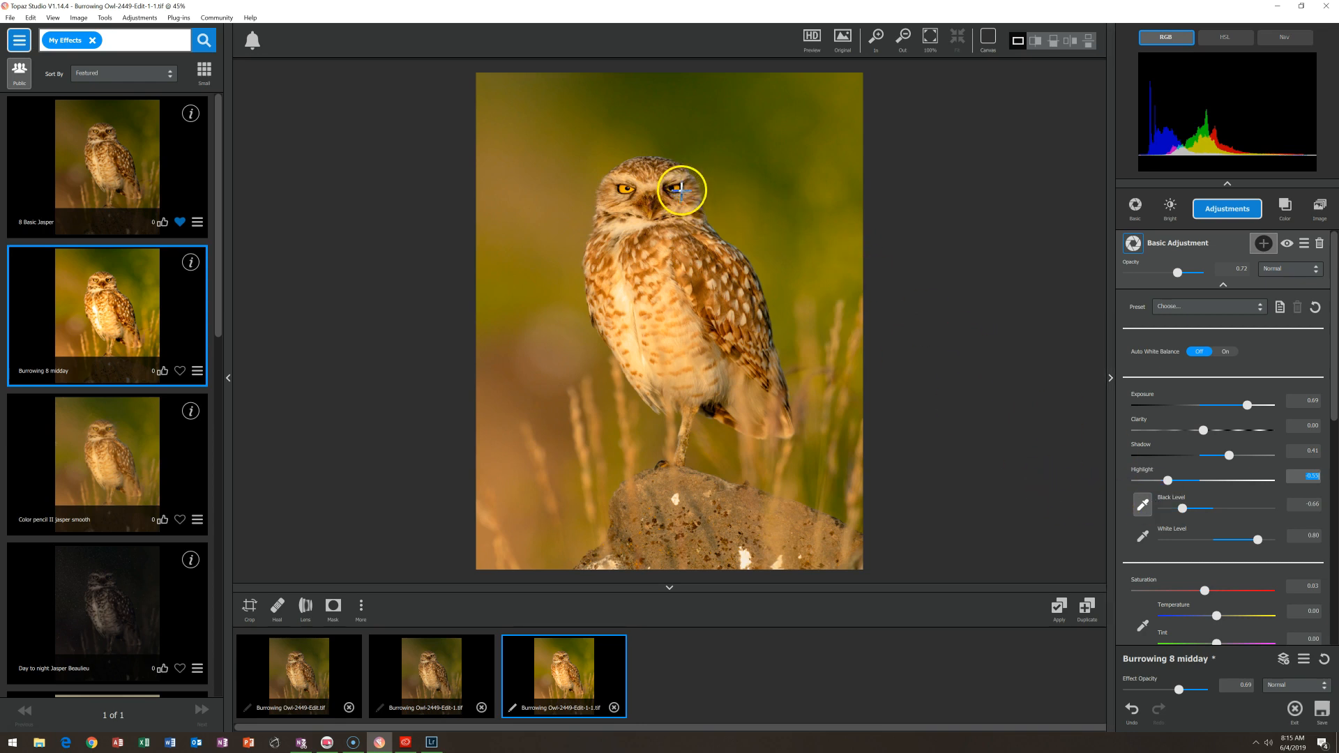
pyautogui.click(681, 184)
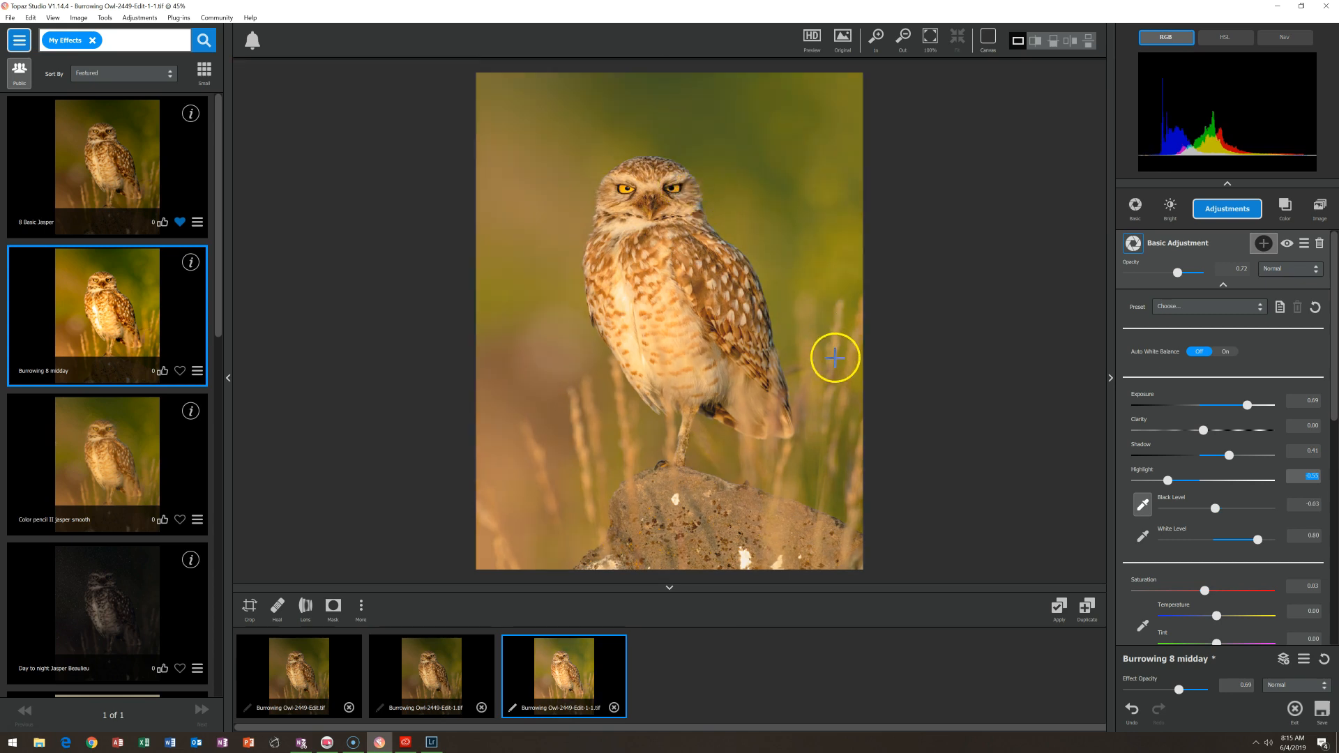
pyautogui.click(1142, 534)
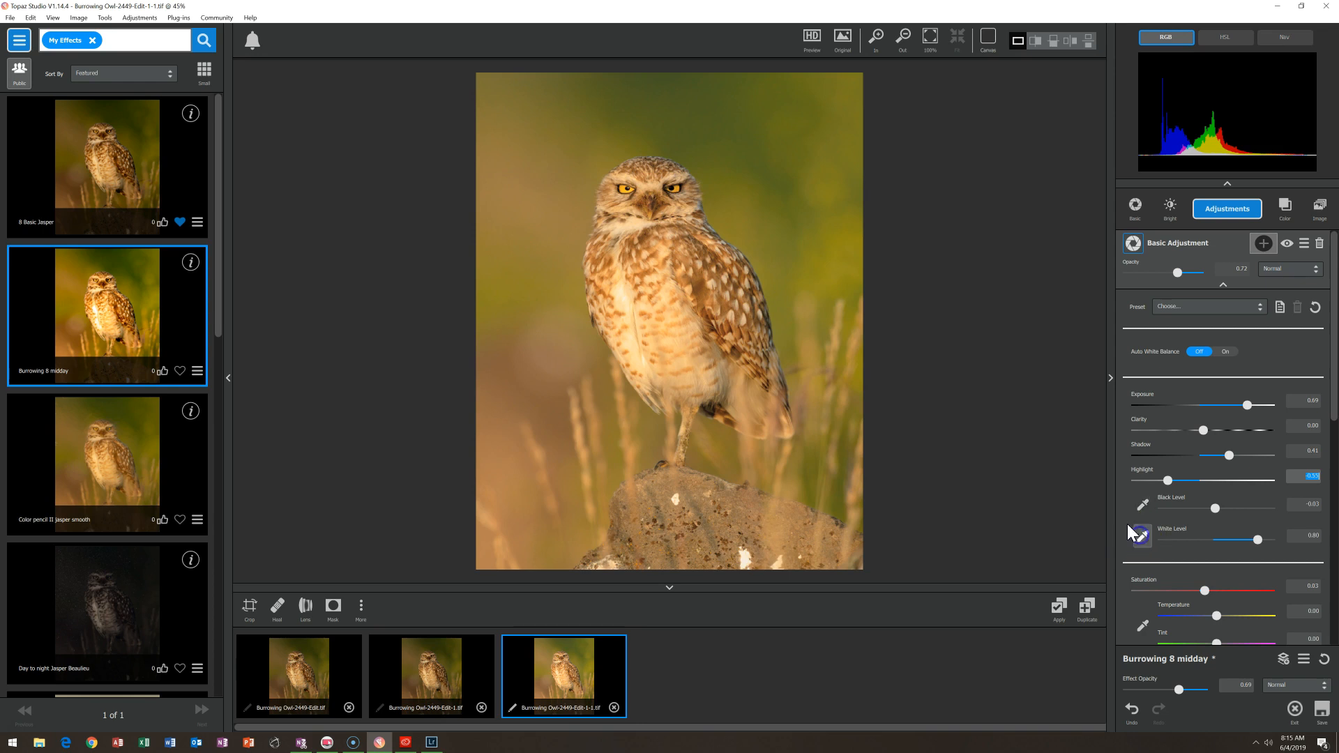
pyautogui.click(746, 559)
pyautogui.click(1144, 537)
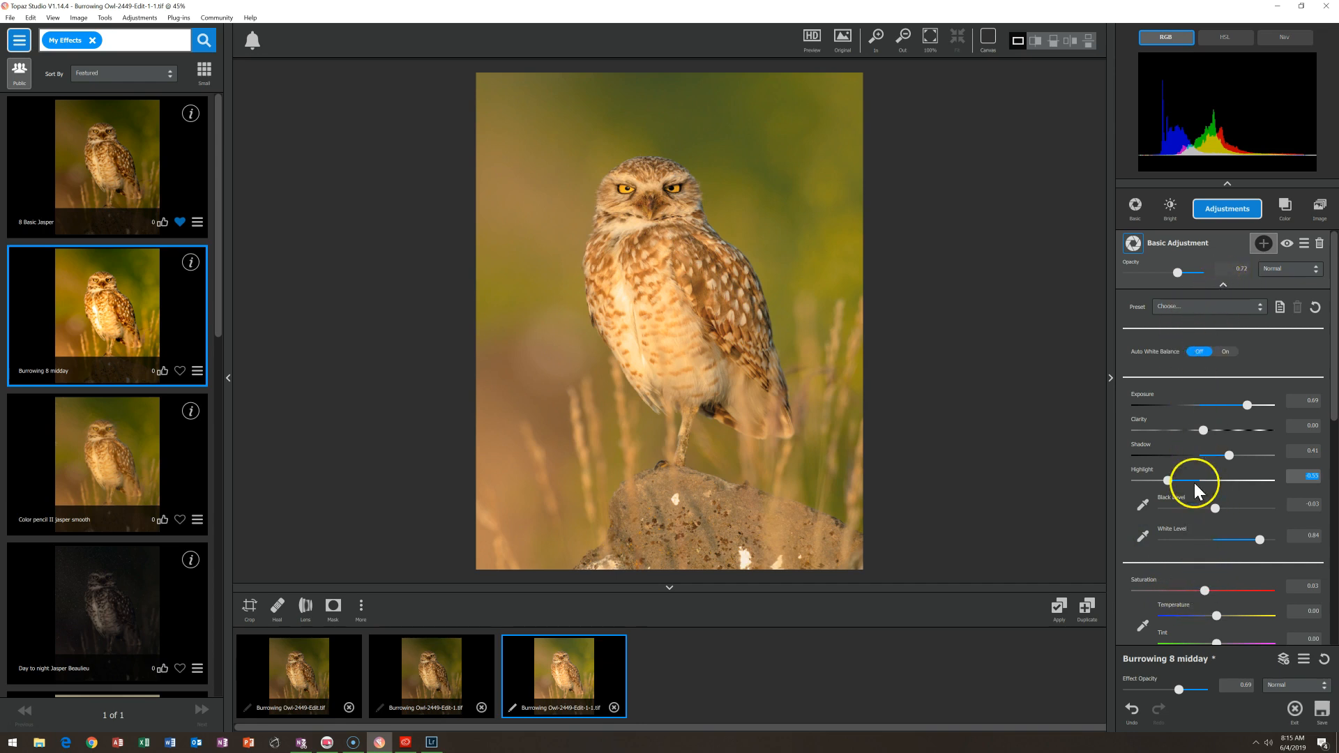
# Check the Contrast in Brightness Contrast and lower the preset's overall effect opacity to about 0.52
pyautogui.click(1222, 284)
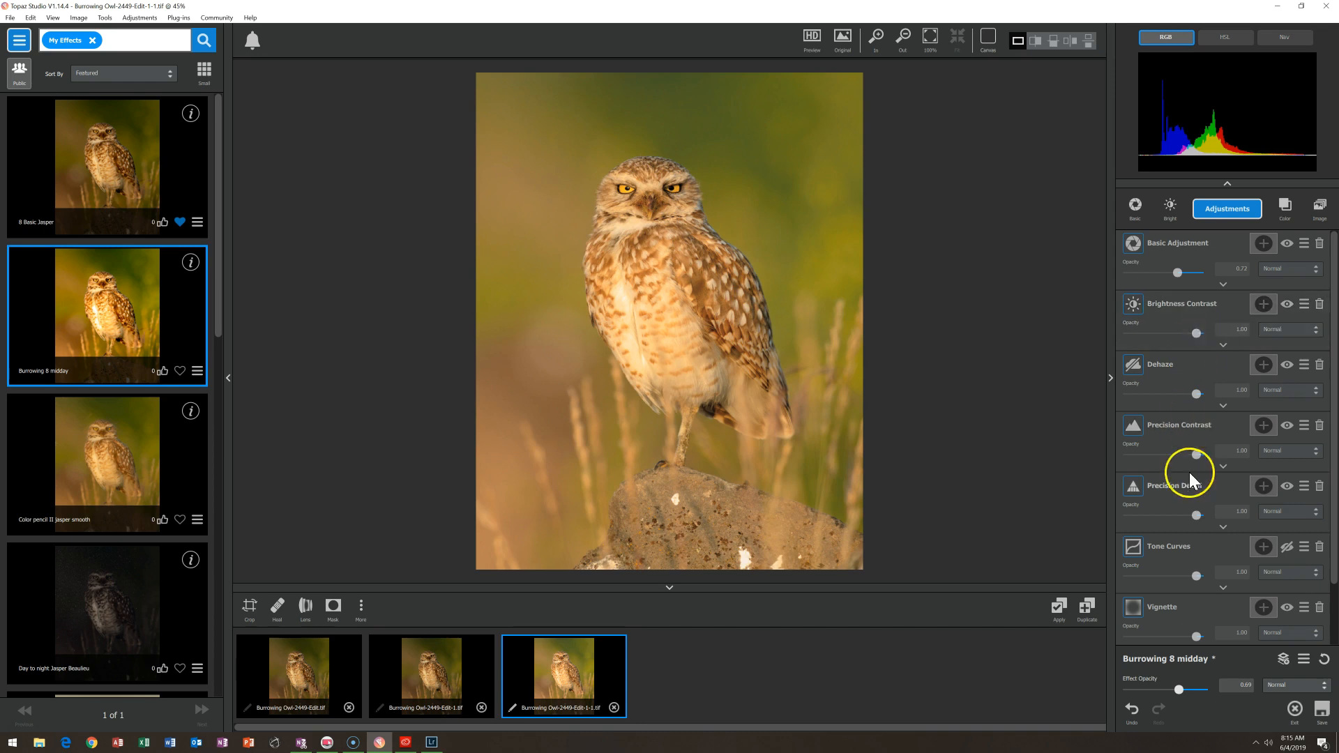
pyautogui.click(1224, 346)
pyautogui.moveTo(1212, 447); pyautogui.dragTo(1212, 441)
pyautogui.moveTo(1182, 687); pyautogui.dragTo(1168, 691)
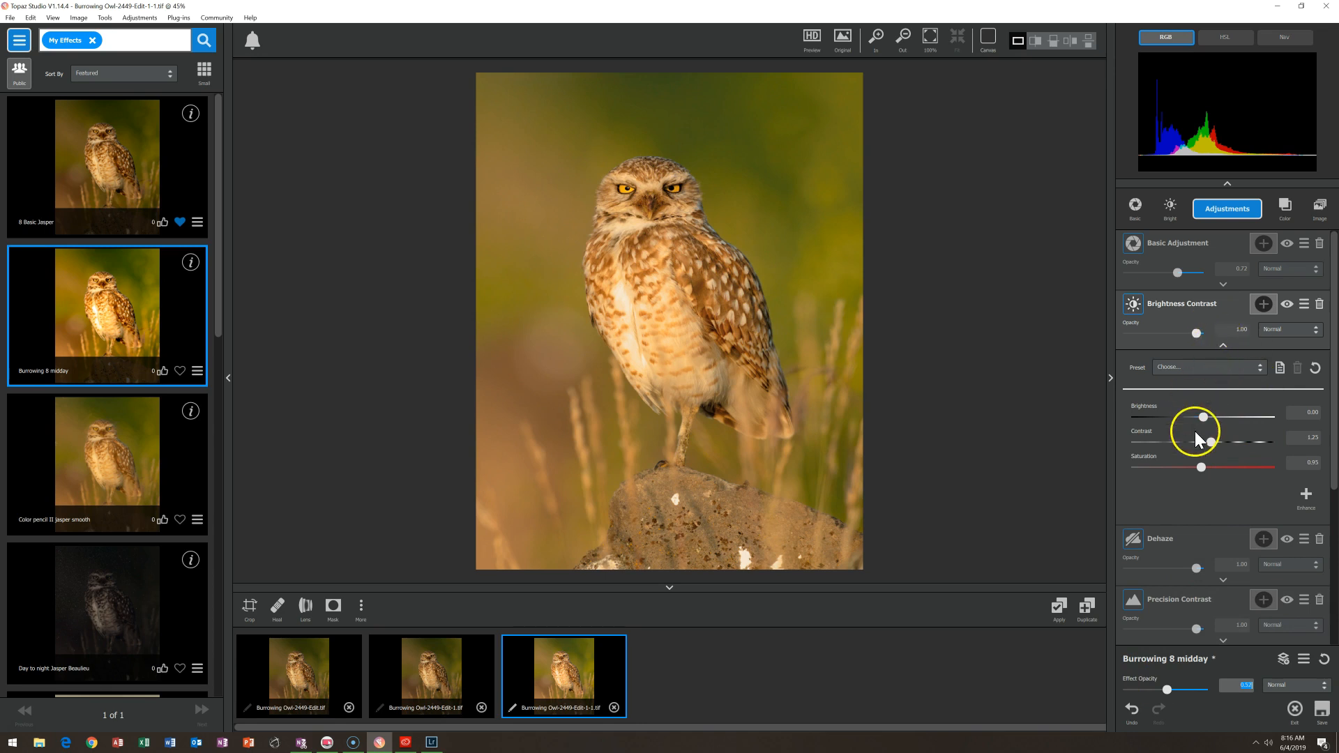
pyautogui.click(1211, 443)
pyautogui.moveTo(1205, 442); pyautogui.dragTo(1205, 442)
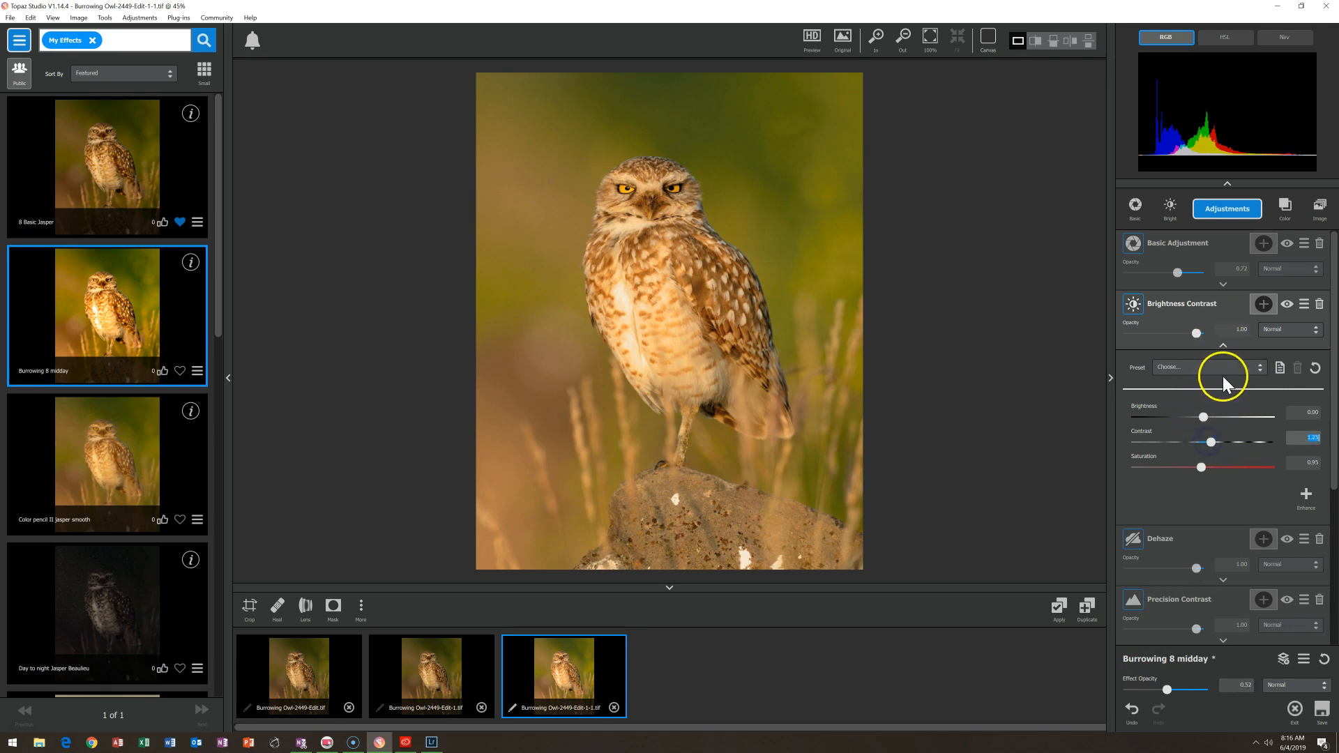
# Lower the Highlight in the Basic Adjustment to about -0.65
pyautogui.click(1223, 346)
pyautogui.click(1223, 283)
pyautogui.click(1201, 443)
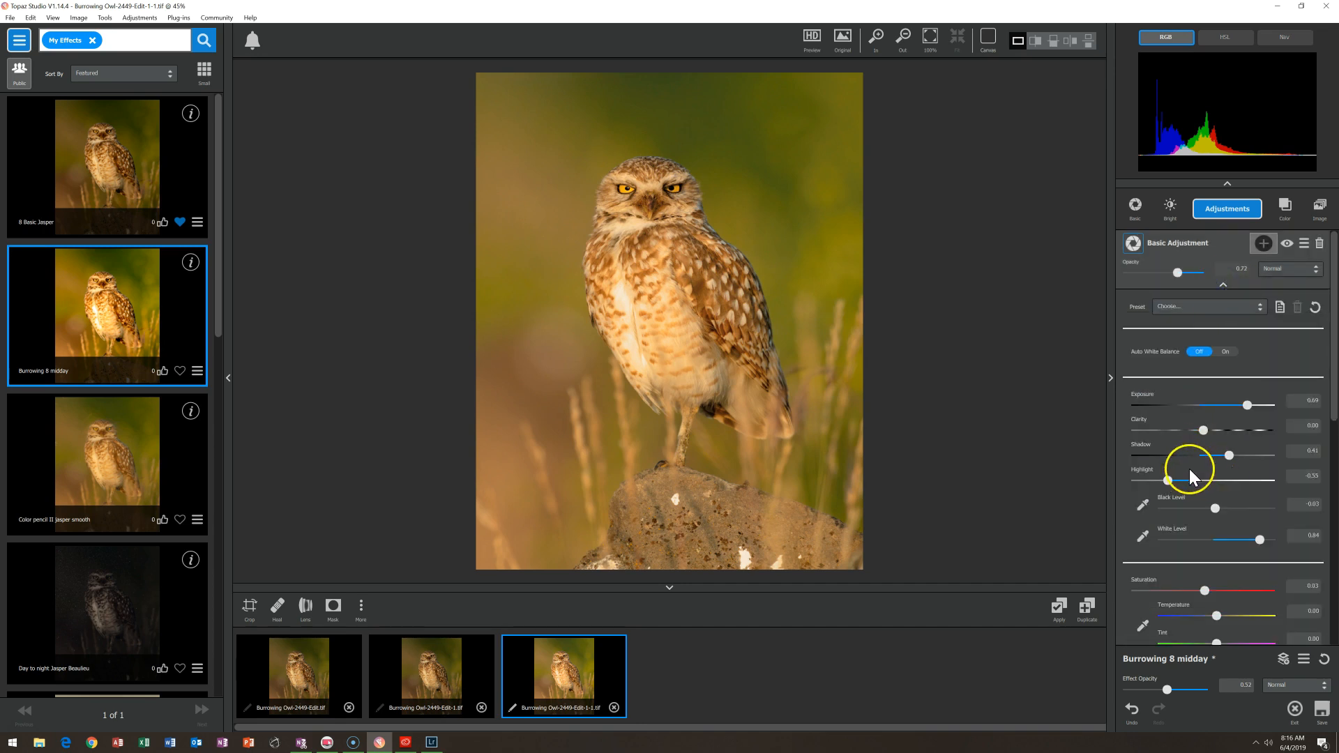
pyautogui.moveTo(1171, 479); pyautogui.dragTo(1161, 482)
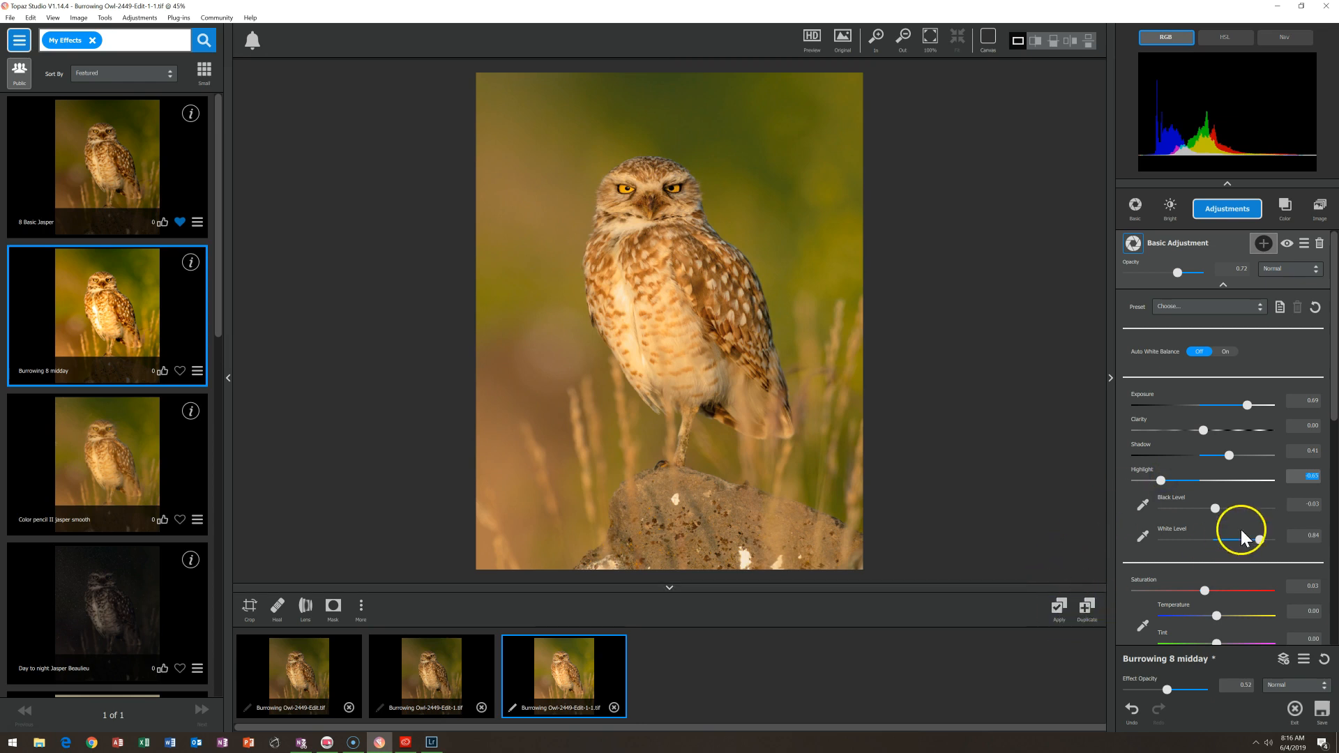
pyautogui.click(1223, 285)
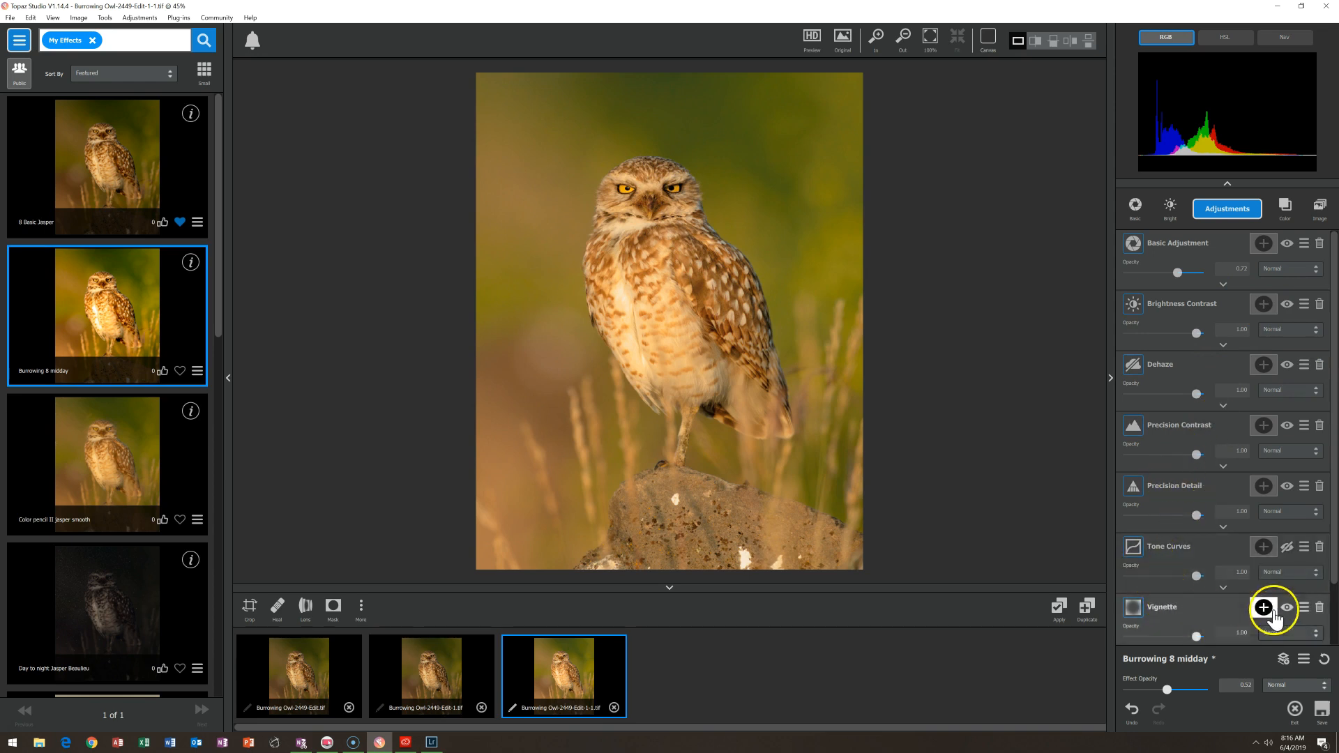
# Look through the available adjustments, and apply the preset changes to a new project with the result
pyautogui.scroll(-2, 1334, 558)
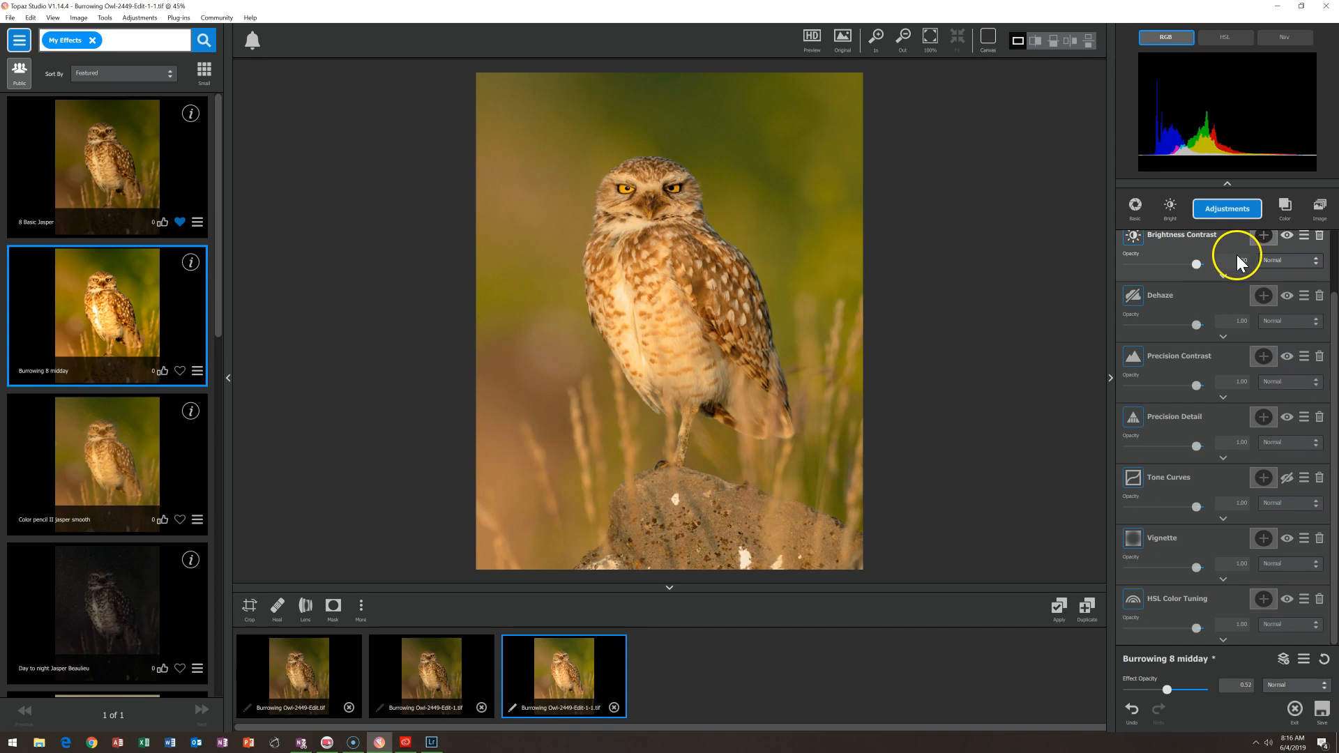
pyautogui.click(1228, 210)
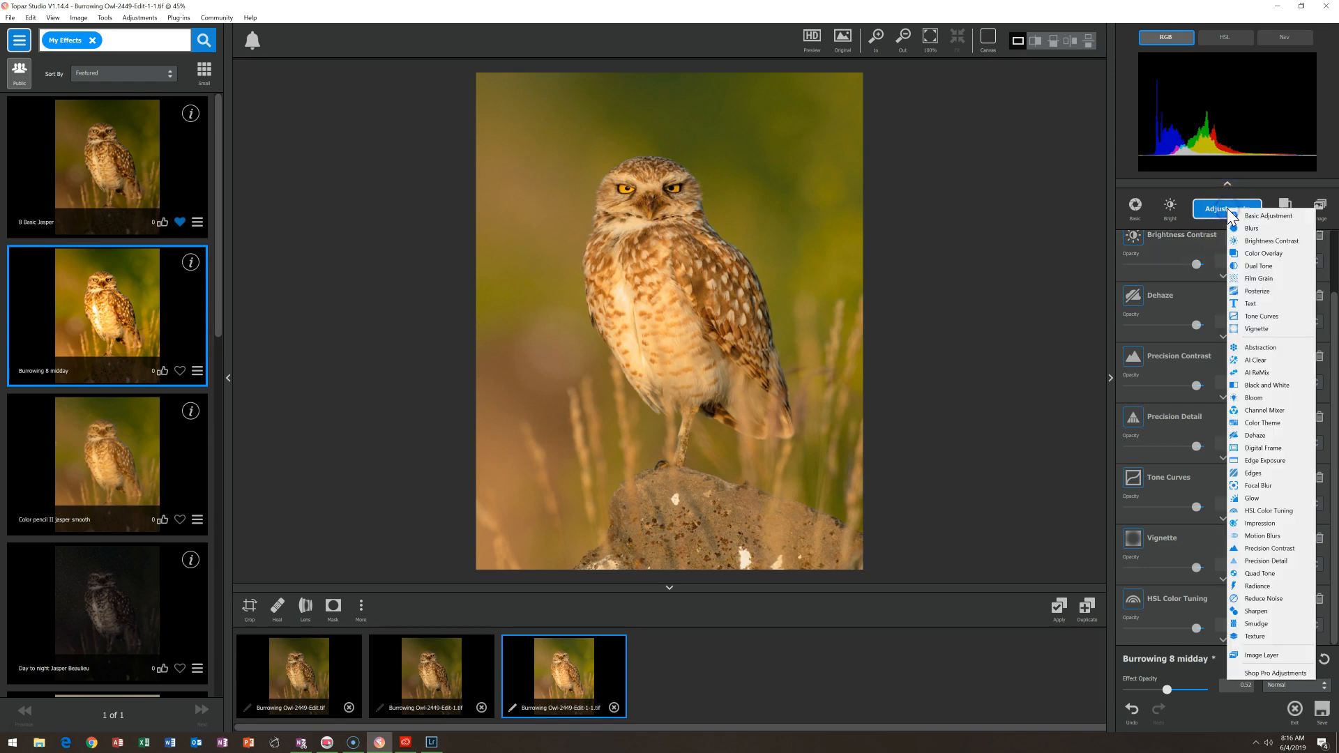
pyautogui.click(1247, 230)
pyautogui.click(1149, 212)
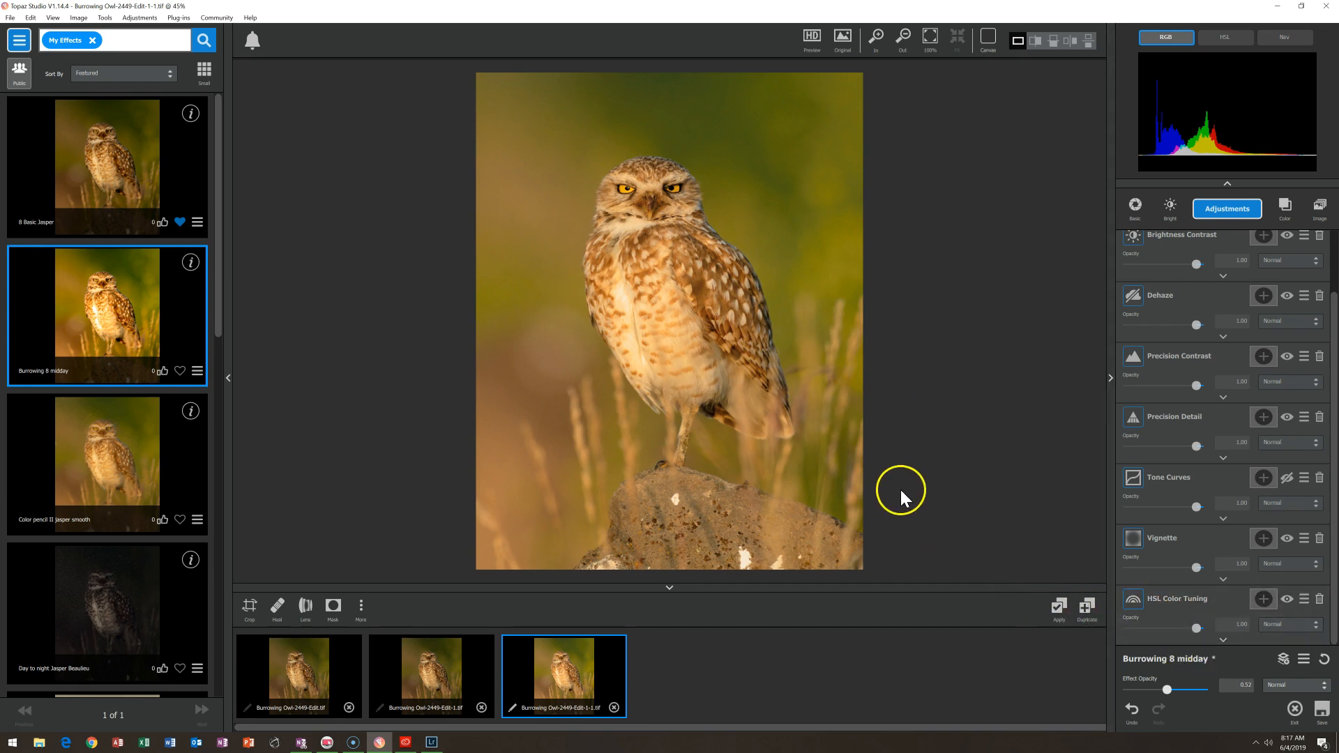
pyautogui.click(1052, 603)
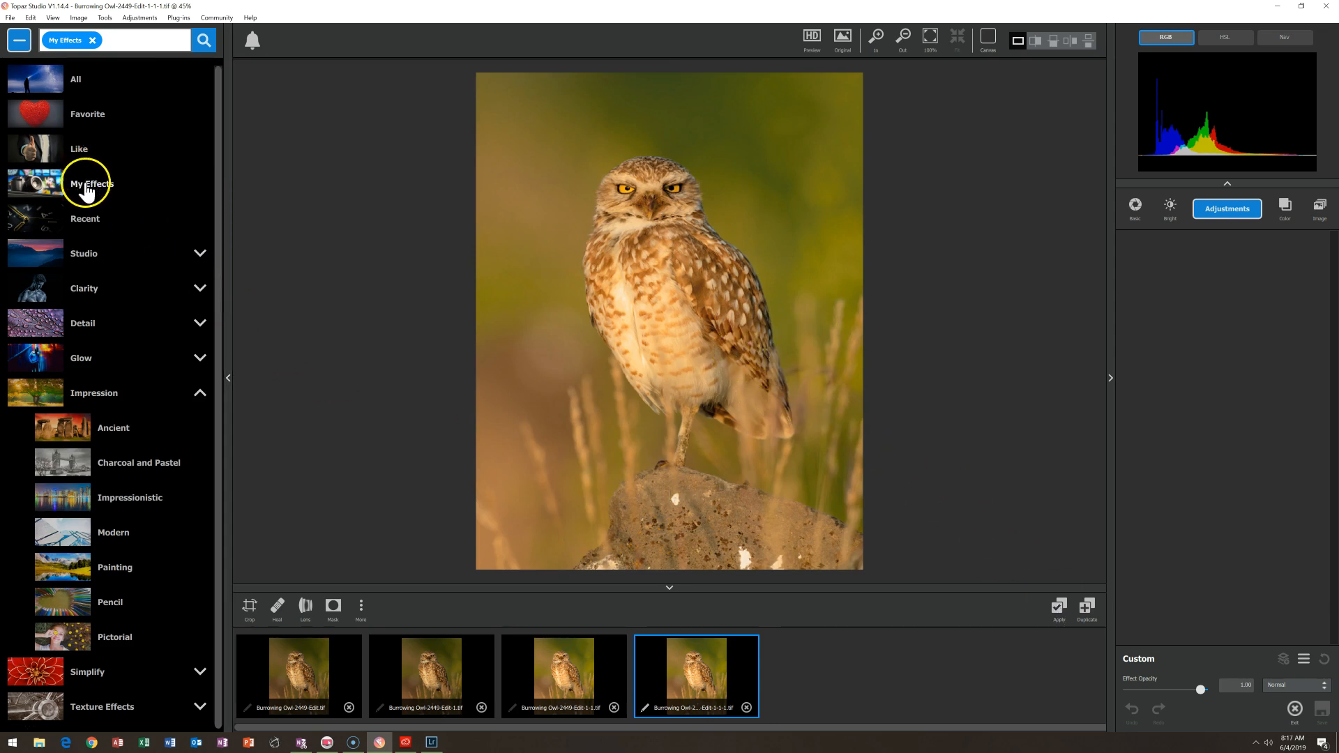
# Return to the Burrowing Owl-2449-Edit-1-1.tif project and review its Precision Contrast and Precision Detail settings
pyautogui.click(557, 688)
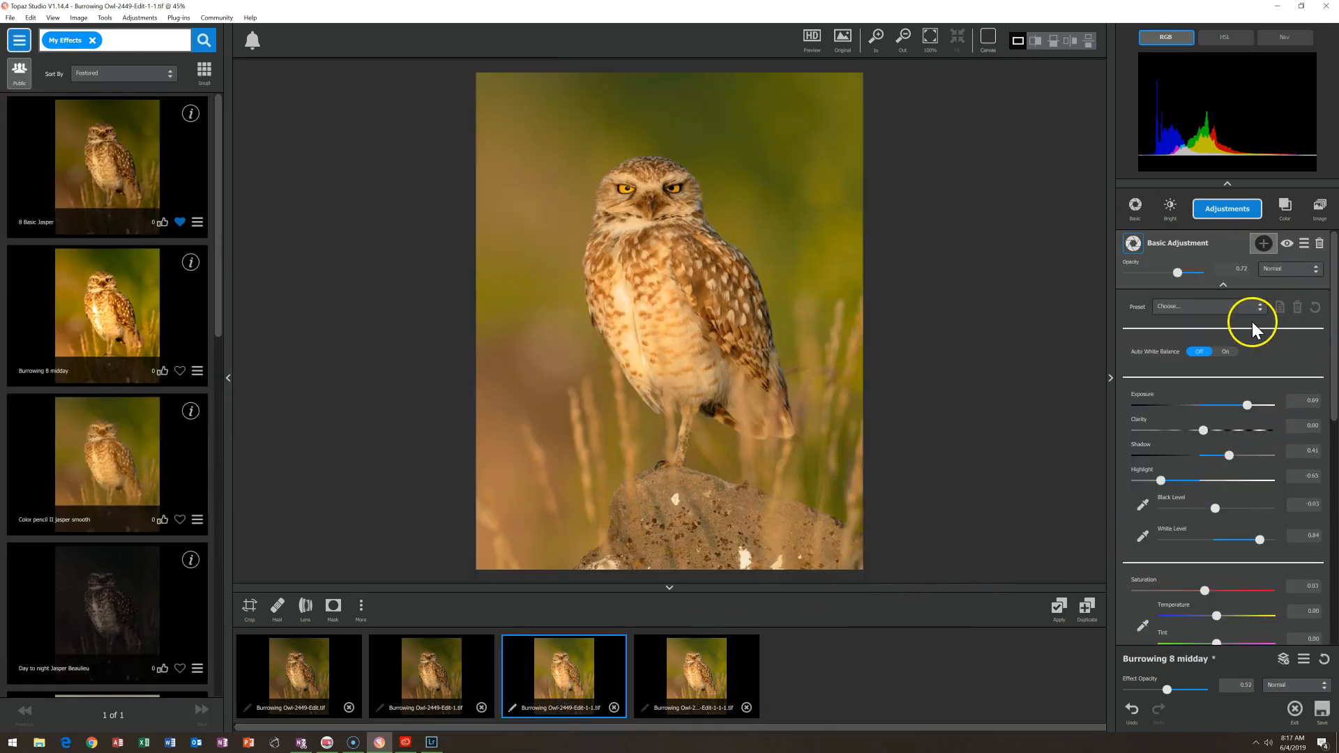
pyautogui.click(1223, 285)
pyautogui.moveTo(1332, 301); pyautogui.dragTo(1332, 446)
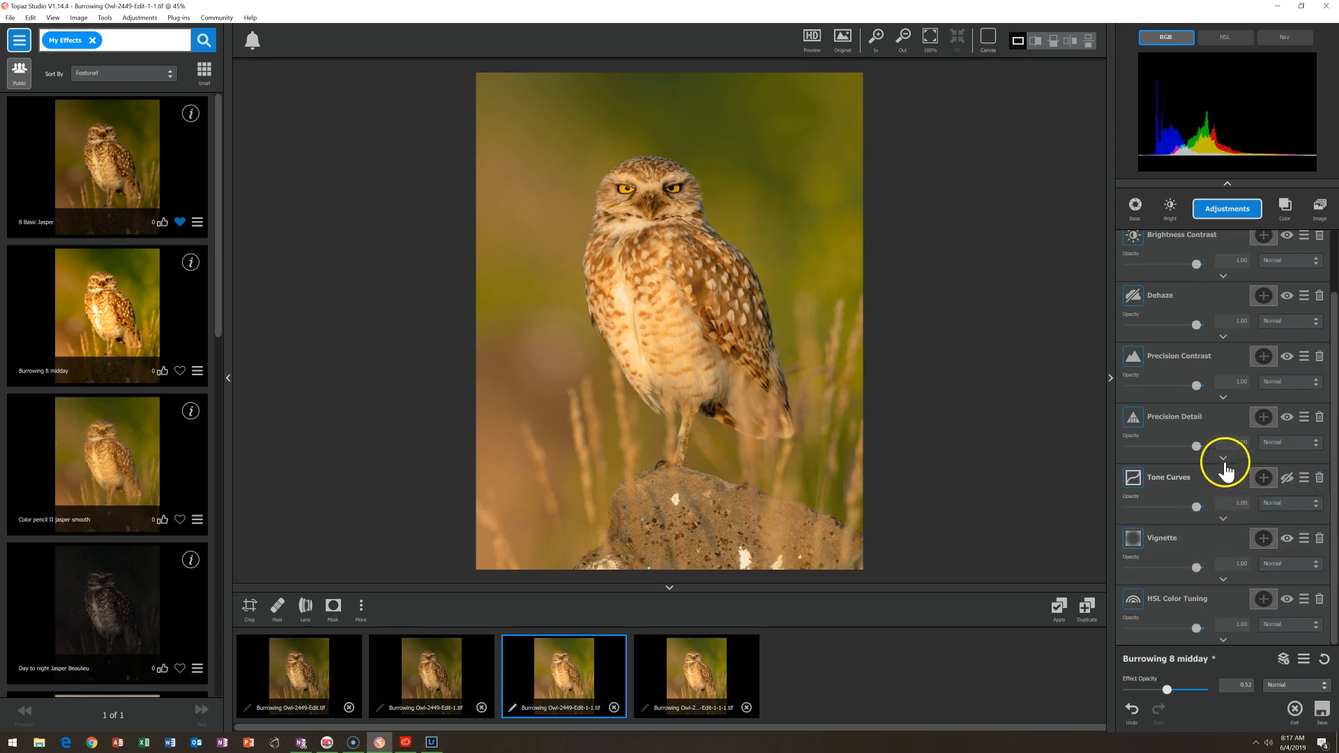
pyautogui.click(1222, 396)
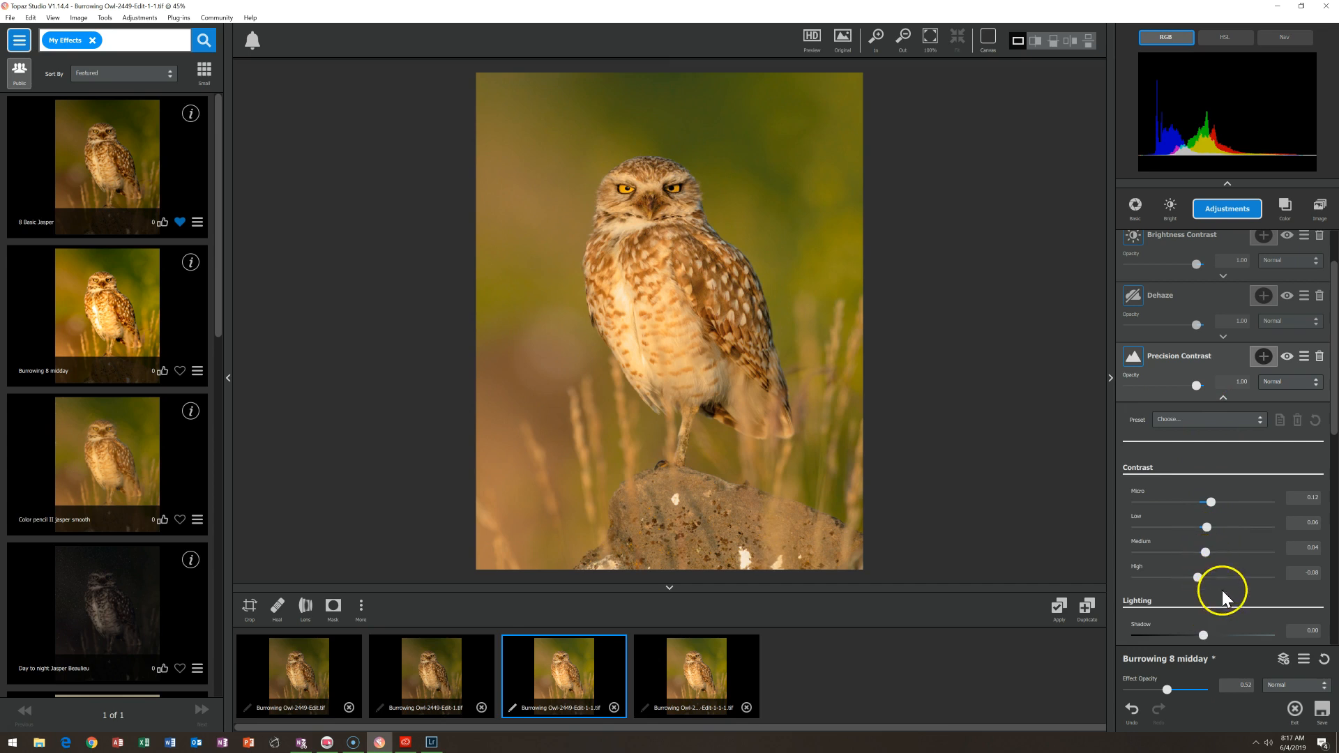
pyautogui.click(1223, 397)
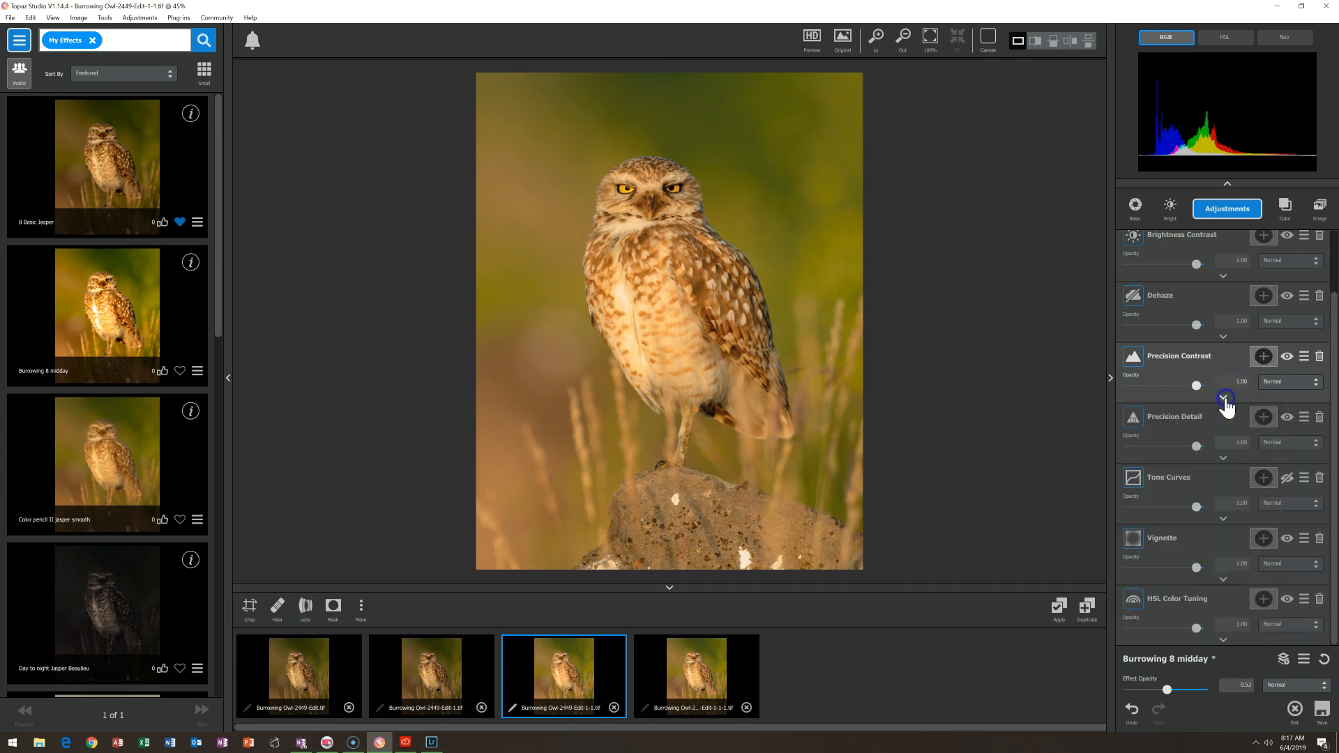
pyautogui.click(1223, 458)
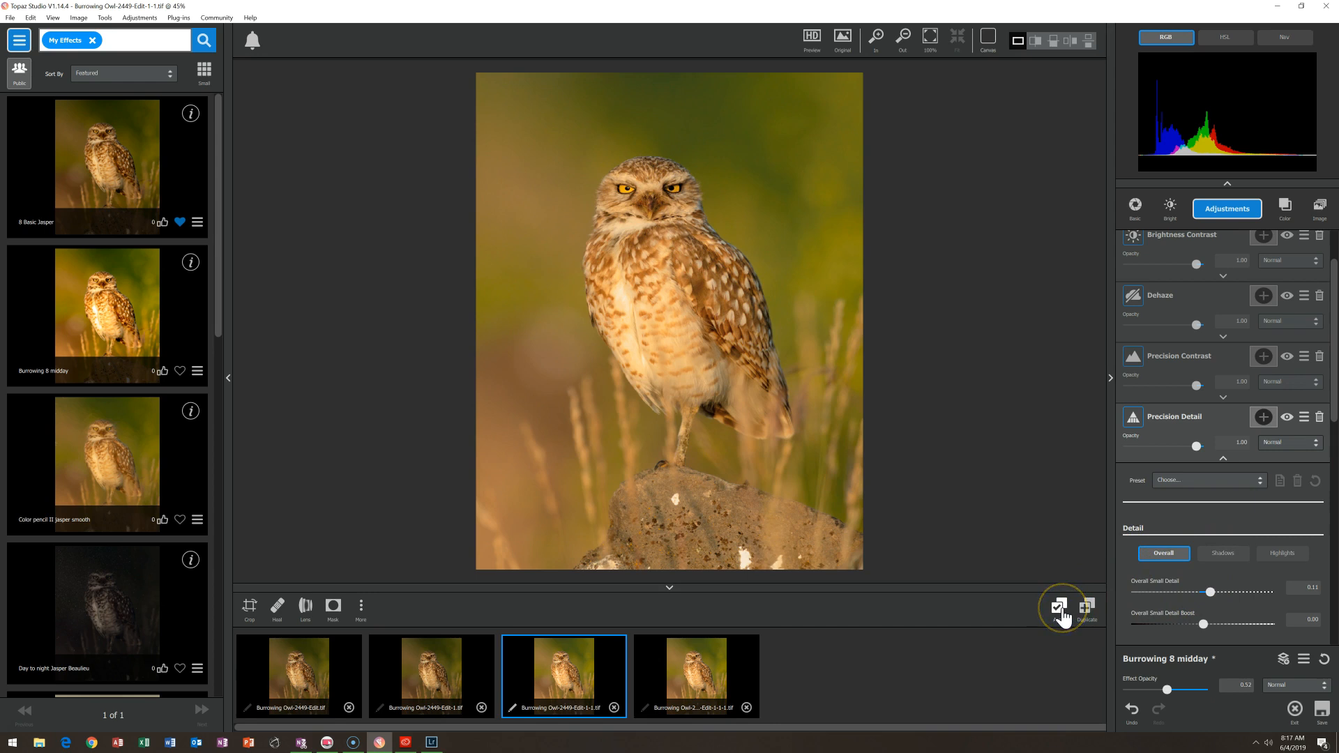
pyautogui.click(1223, 458)
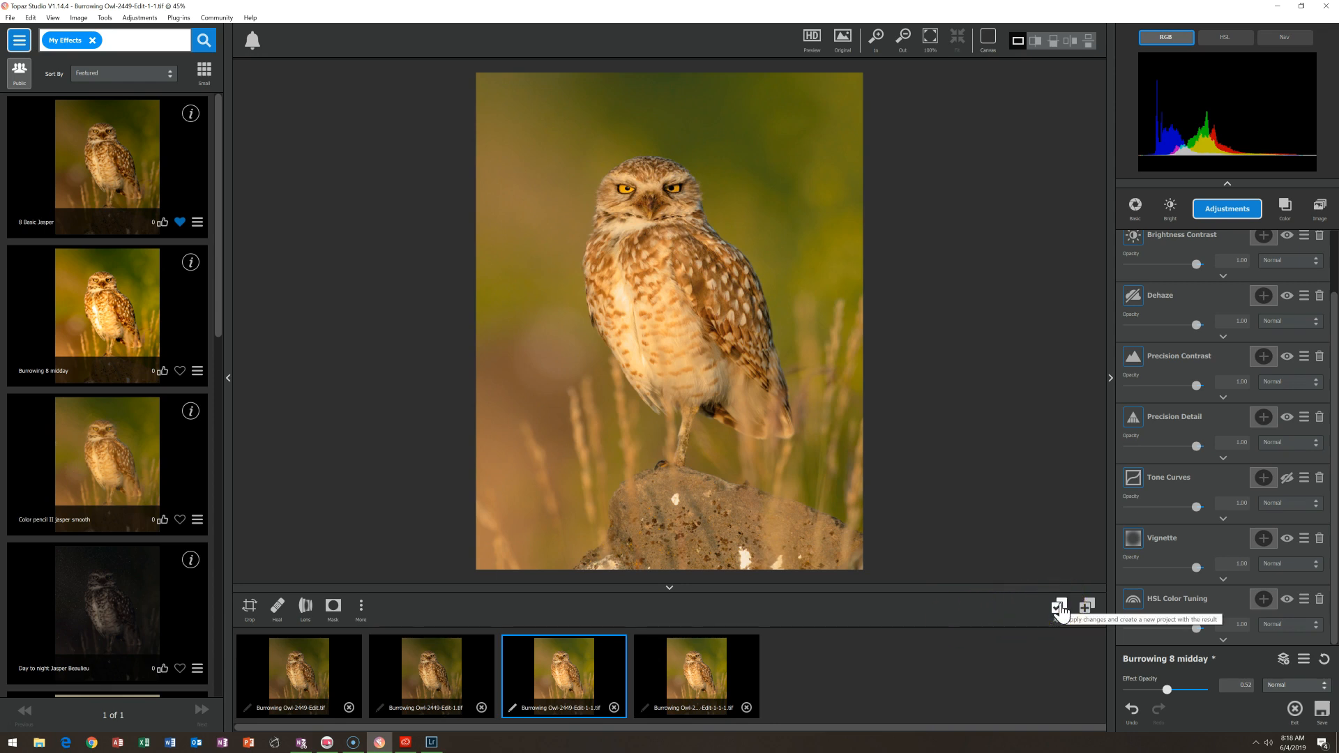
# Add the new project's owl image to itself as an image layer and enhance it with a Gaussian blur of about 0.39
pyautogui.click(698, 686)
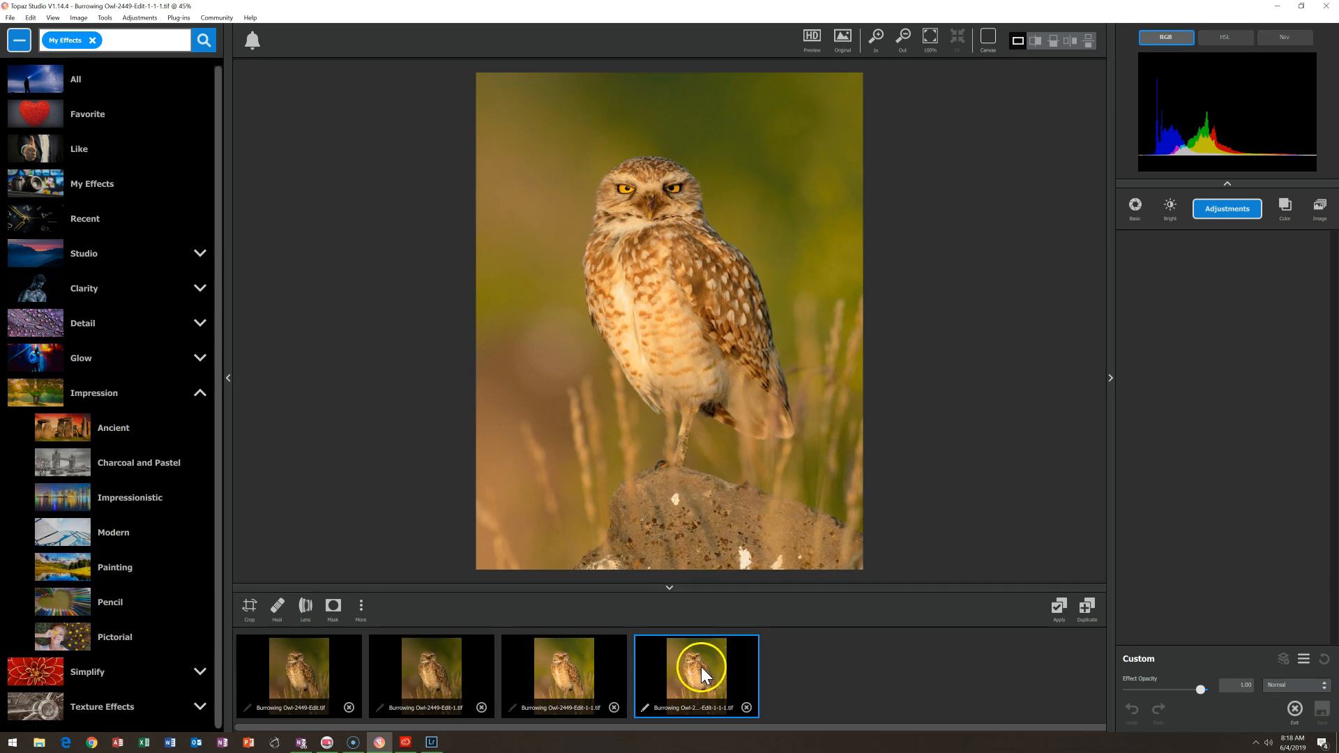
pyautogui.moveTo(694, 671); pyautogui.dragTo(1220, 363)
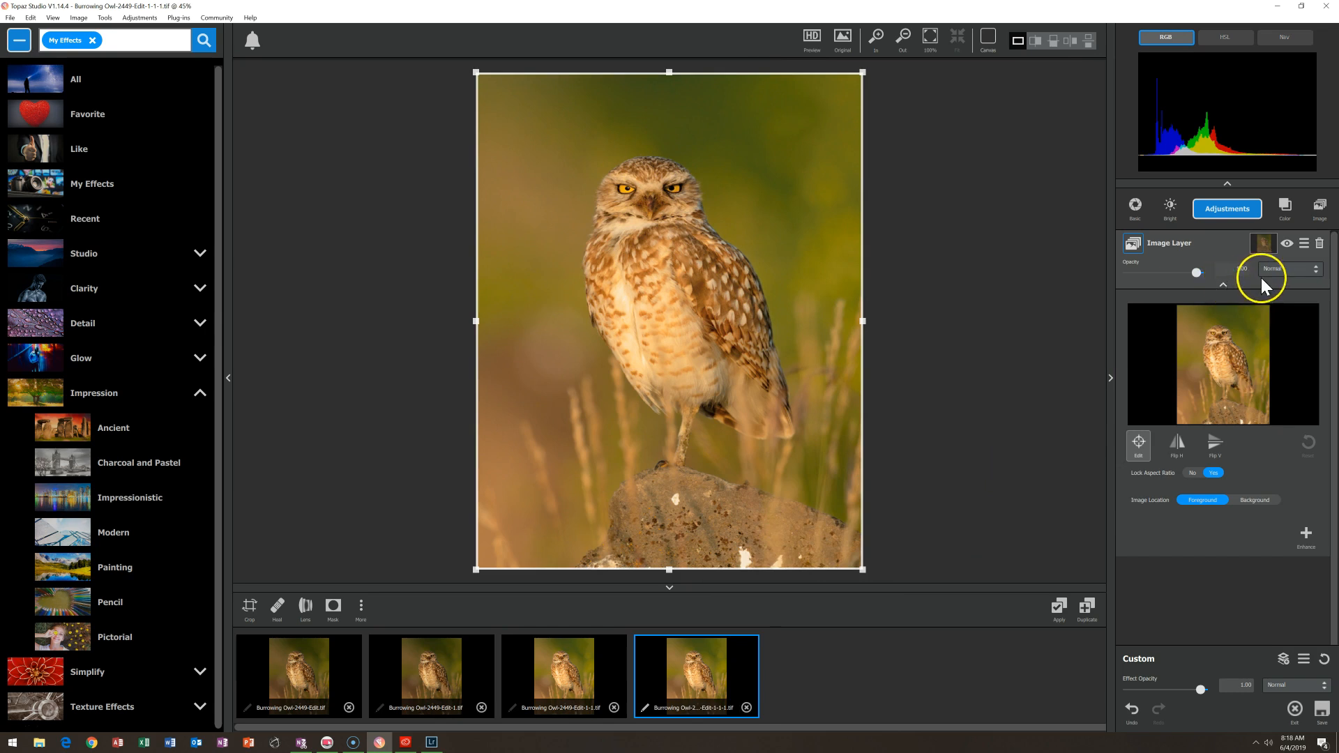
pyautogui.click(1306, 534)
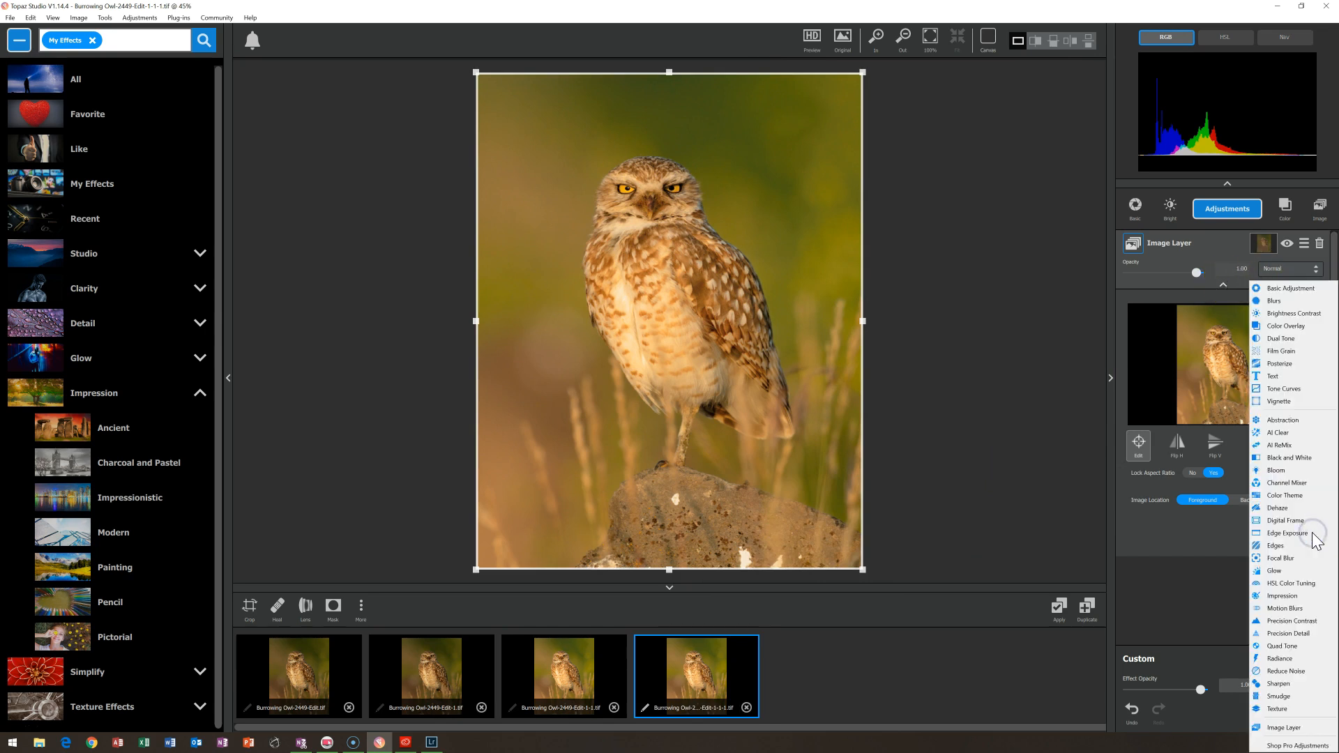
pyautogui.click(1275, 300)
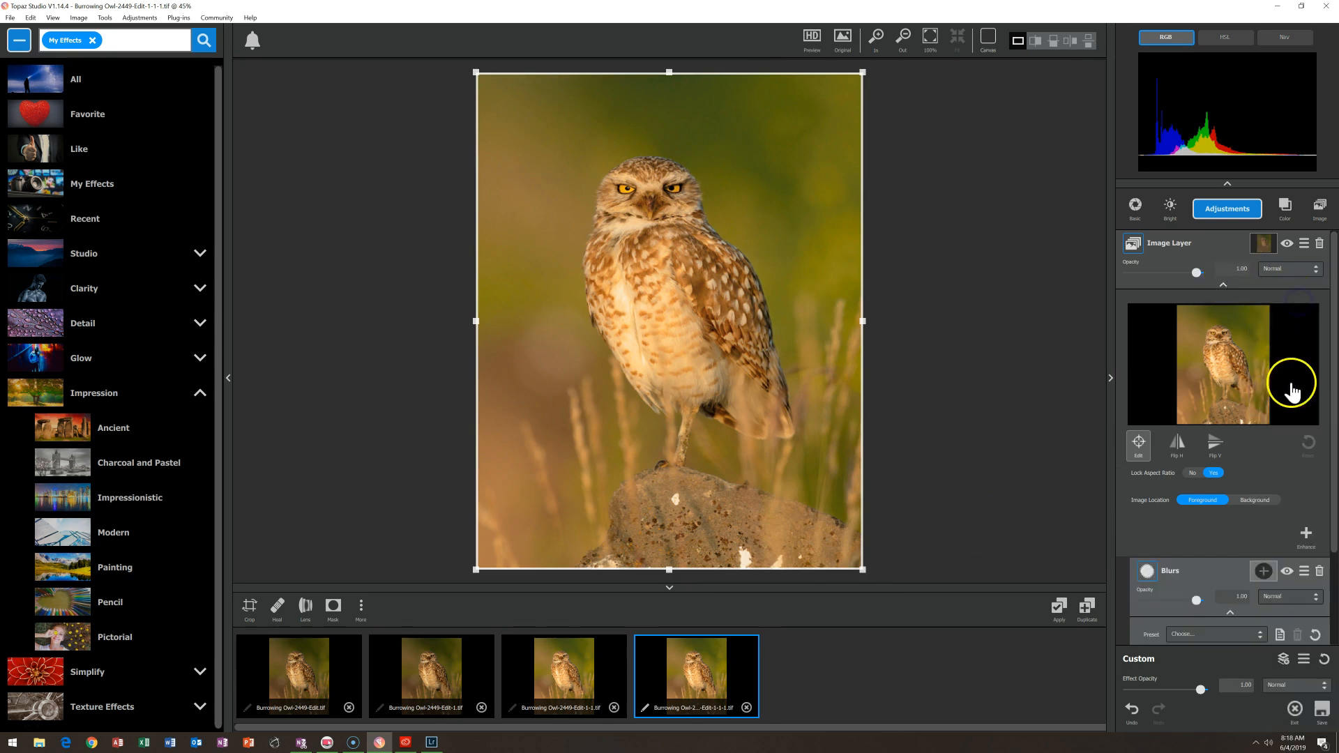
pyautogui.moveTo(1334, 481); pyautogui.dragTo(1323, 583)
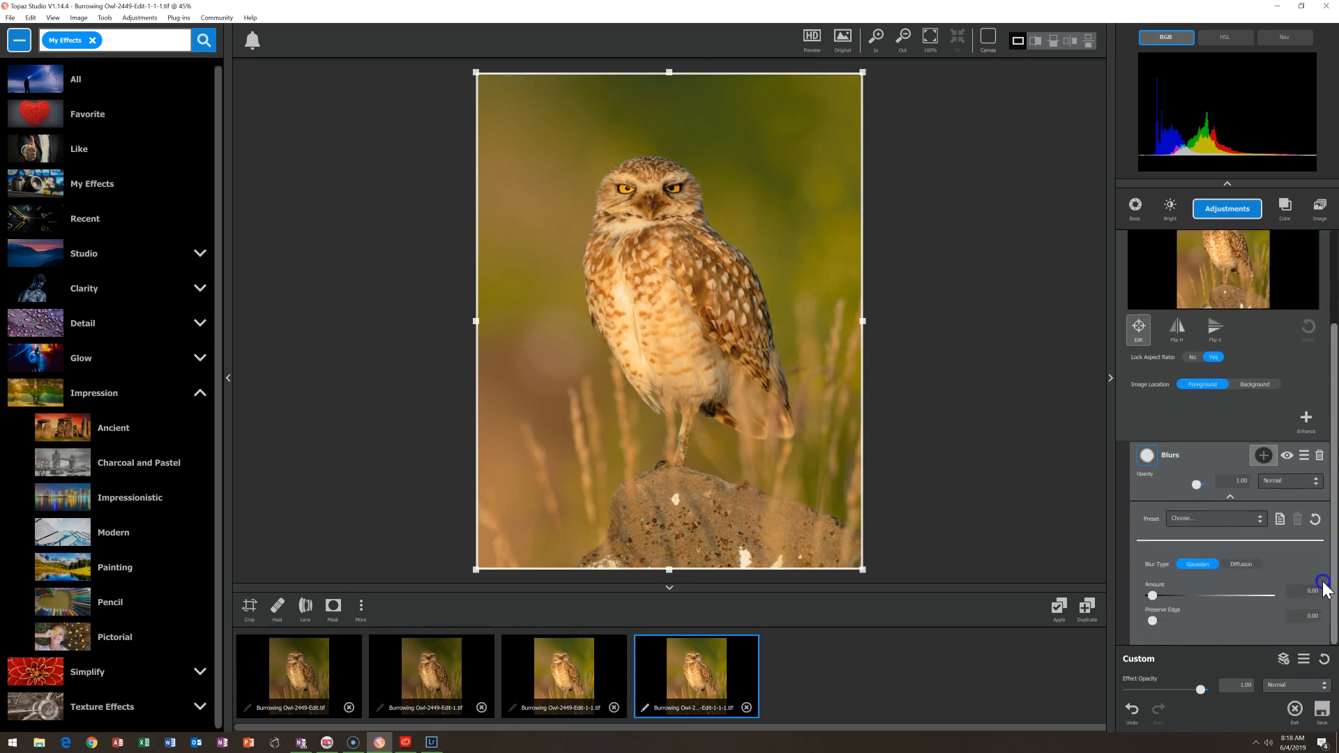
pyautogui.click(1154, 596)
pyautogui.moveTo(1155, 598); pyautogui.dragTo(1201, 604)
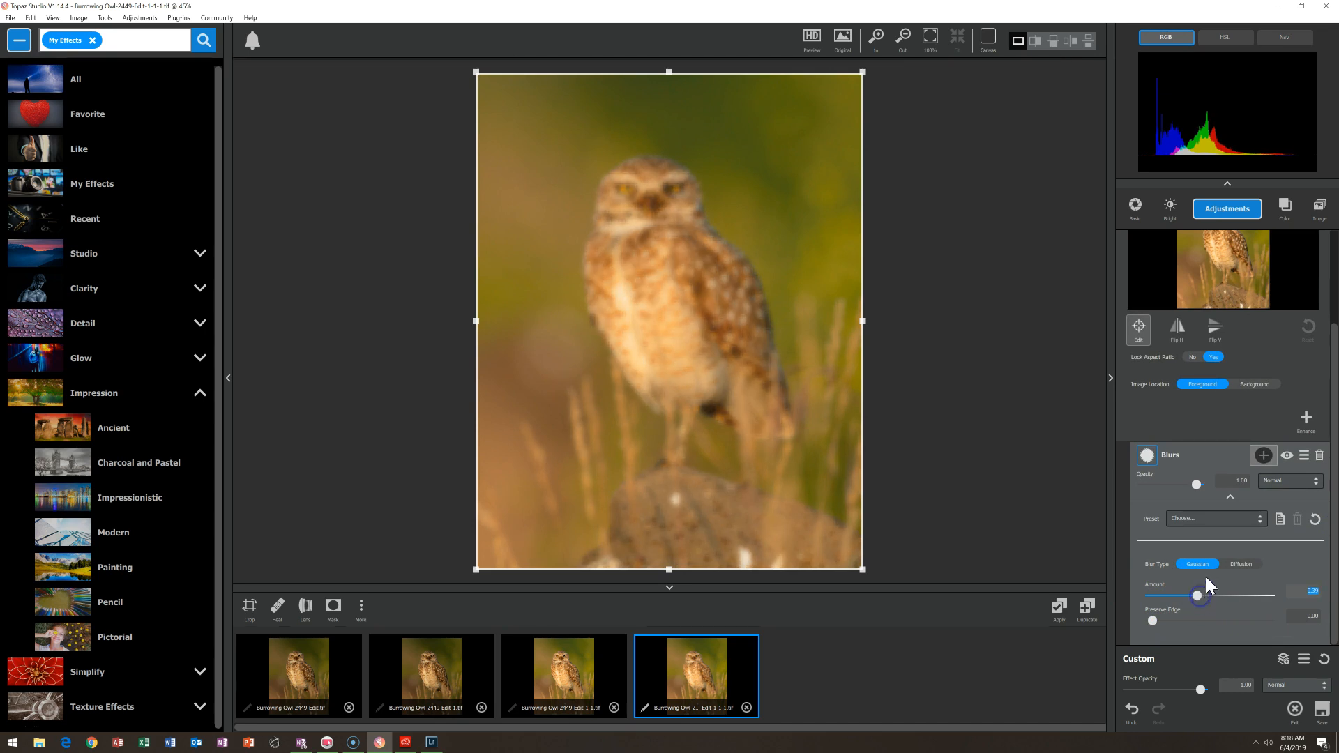
# Enhance the blurred image layer with Brightness Contrast and set its Brightness to about 0.20
pyautogui.click(1310, 418)
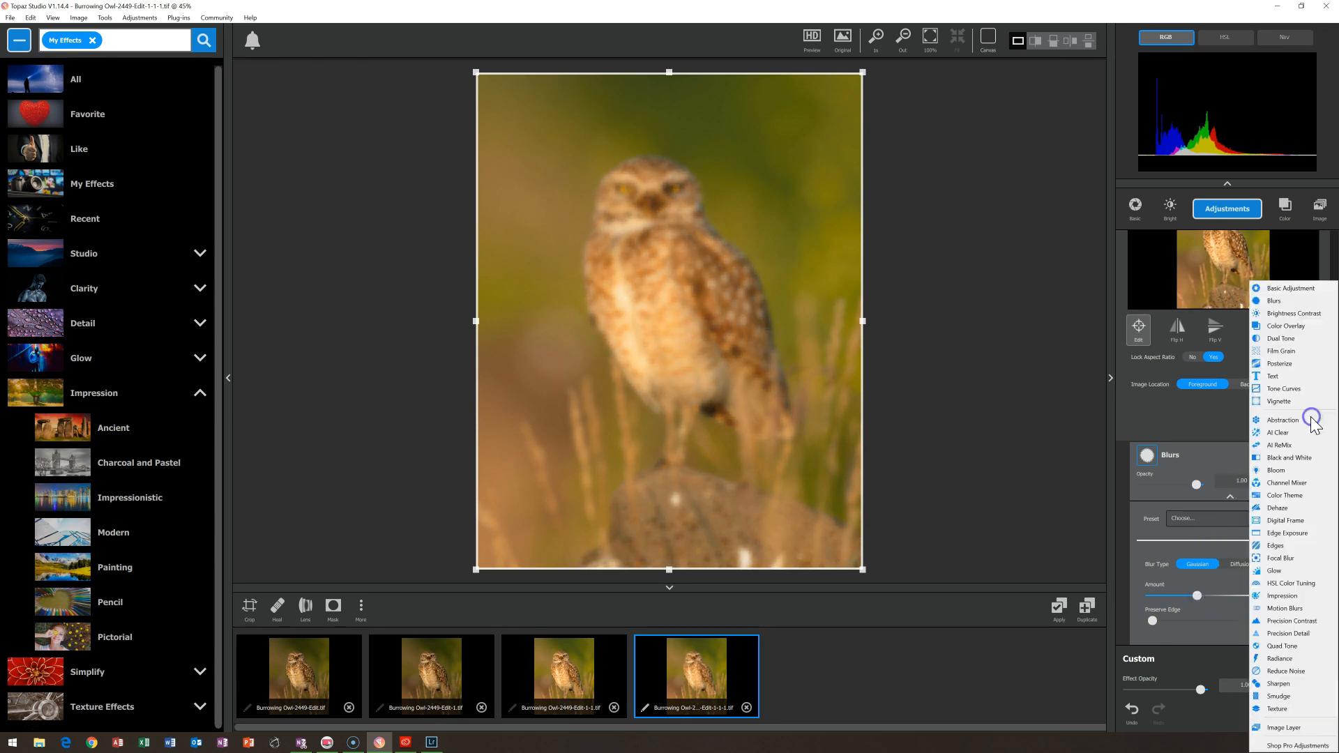
pyautogui.click(1297, 314)
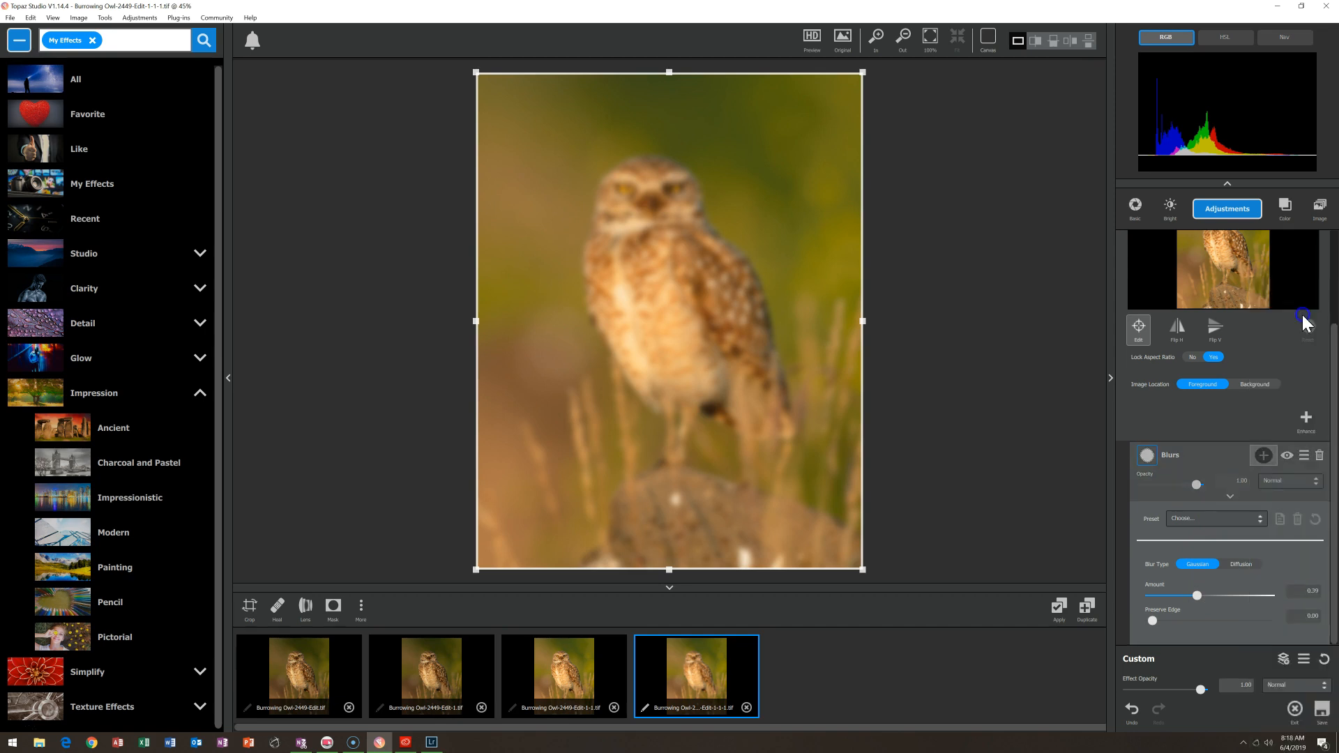
pyautogui.moveTo(1210, 629); pyautogui.dragTo(1224, 633)
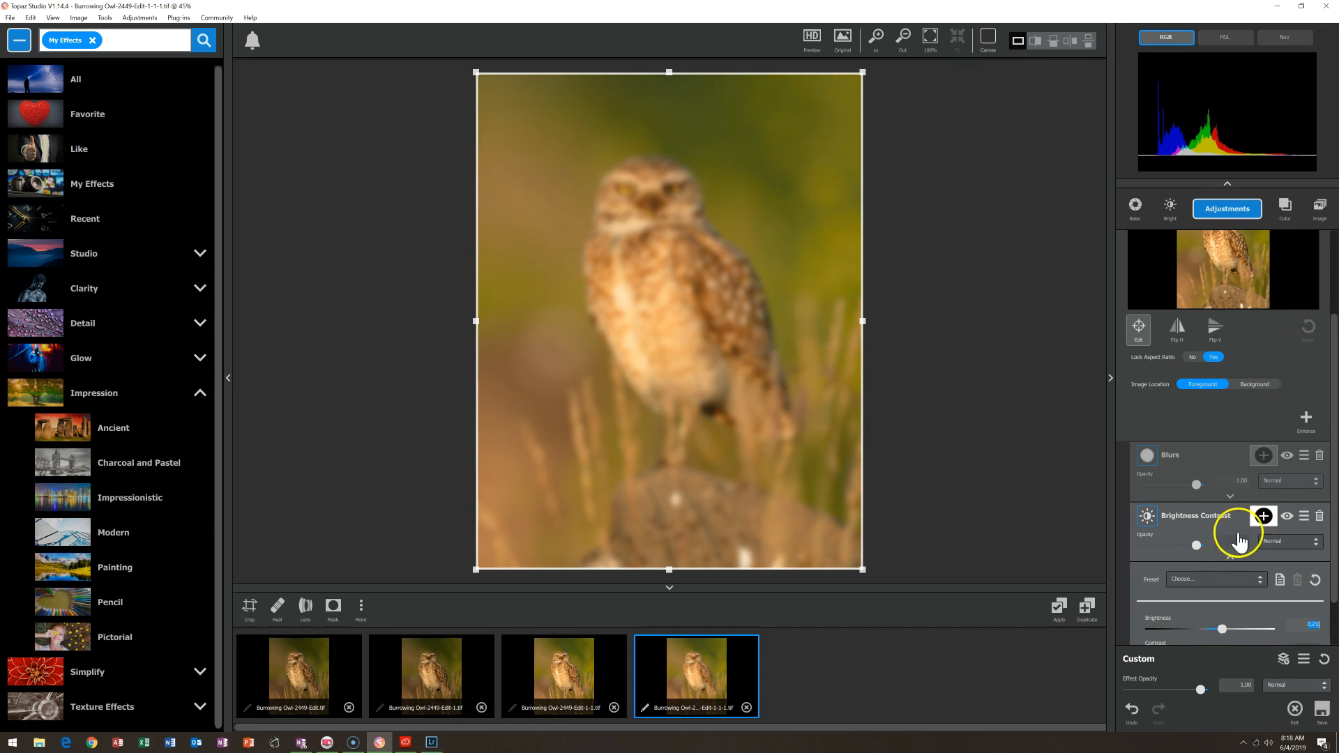
# Try the Soft Light blend mode on the image layer and set it back to Normal
pyautogui.moveTo(1333, 441); pyautogui.dragTo(1333, 335)
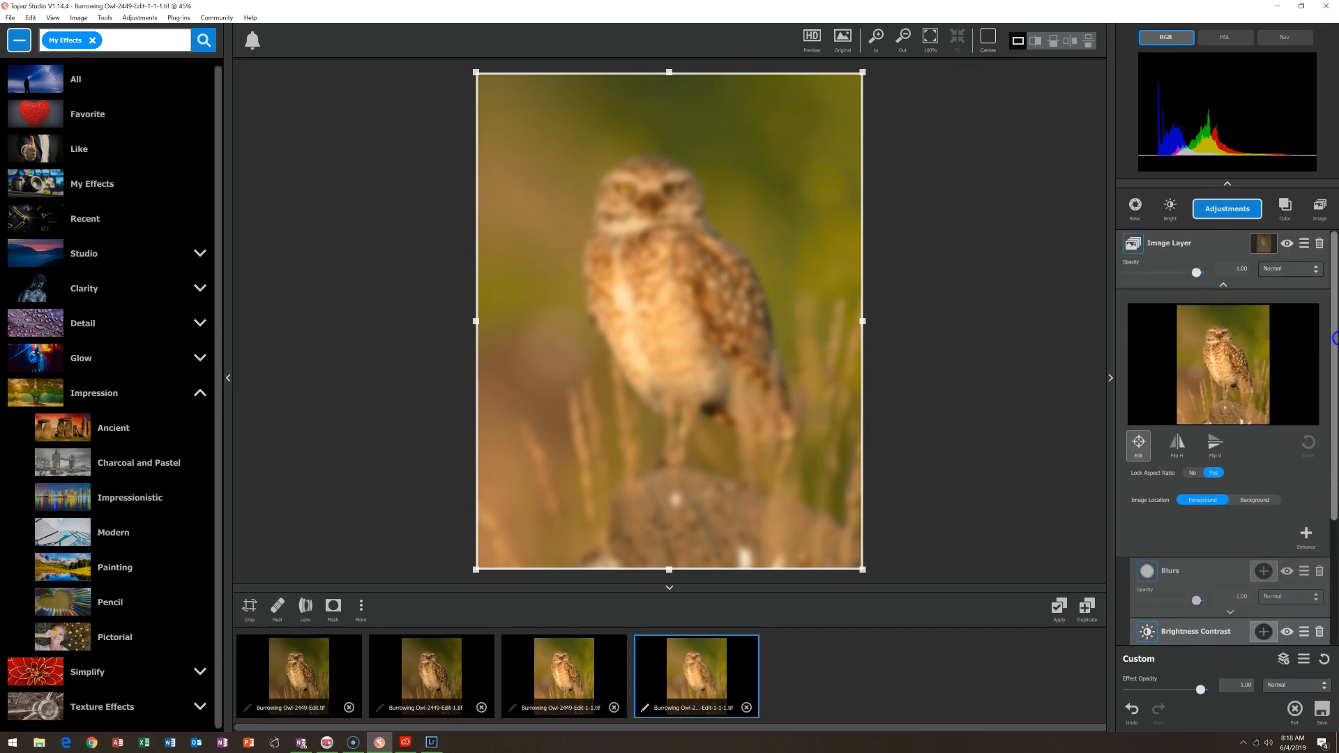
pyautogui.click(1285, 267)
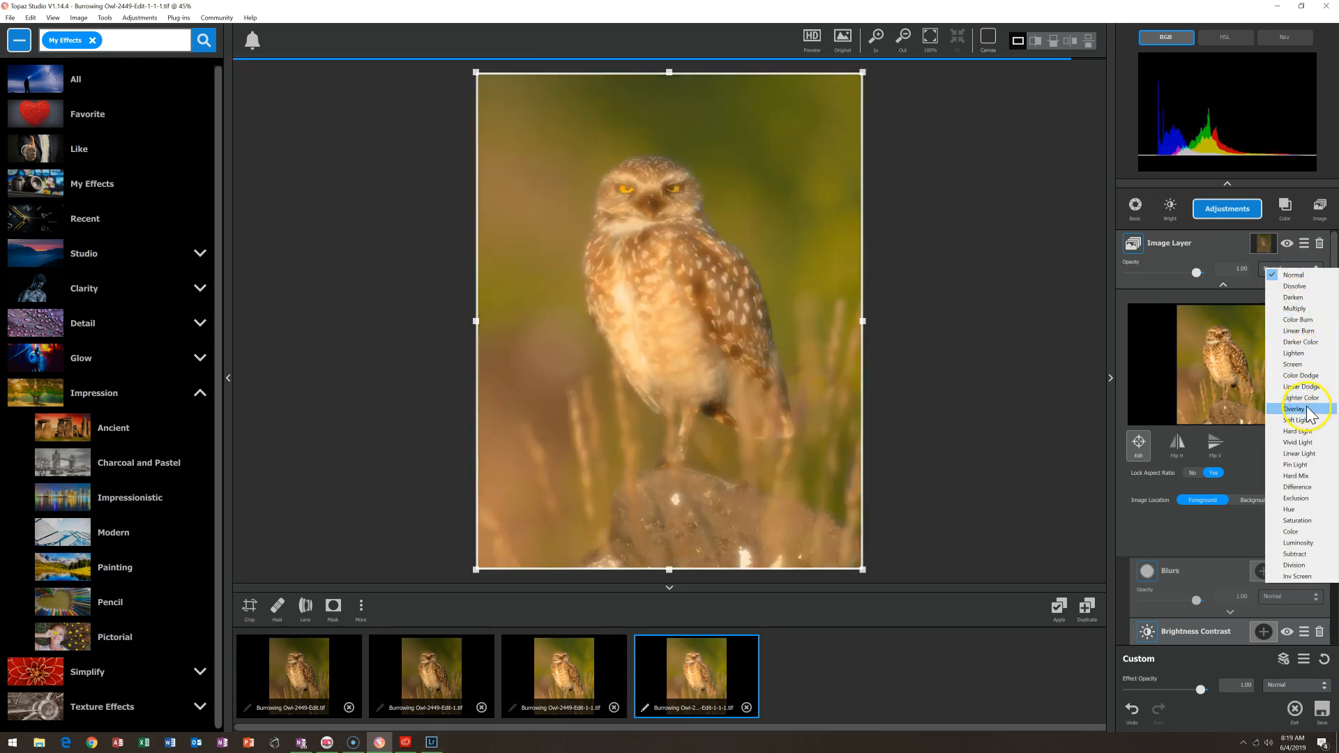
pyautogui.click(1307, 420)
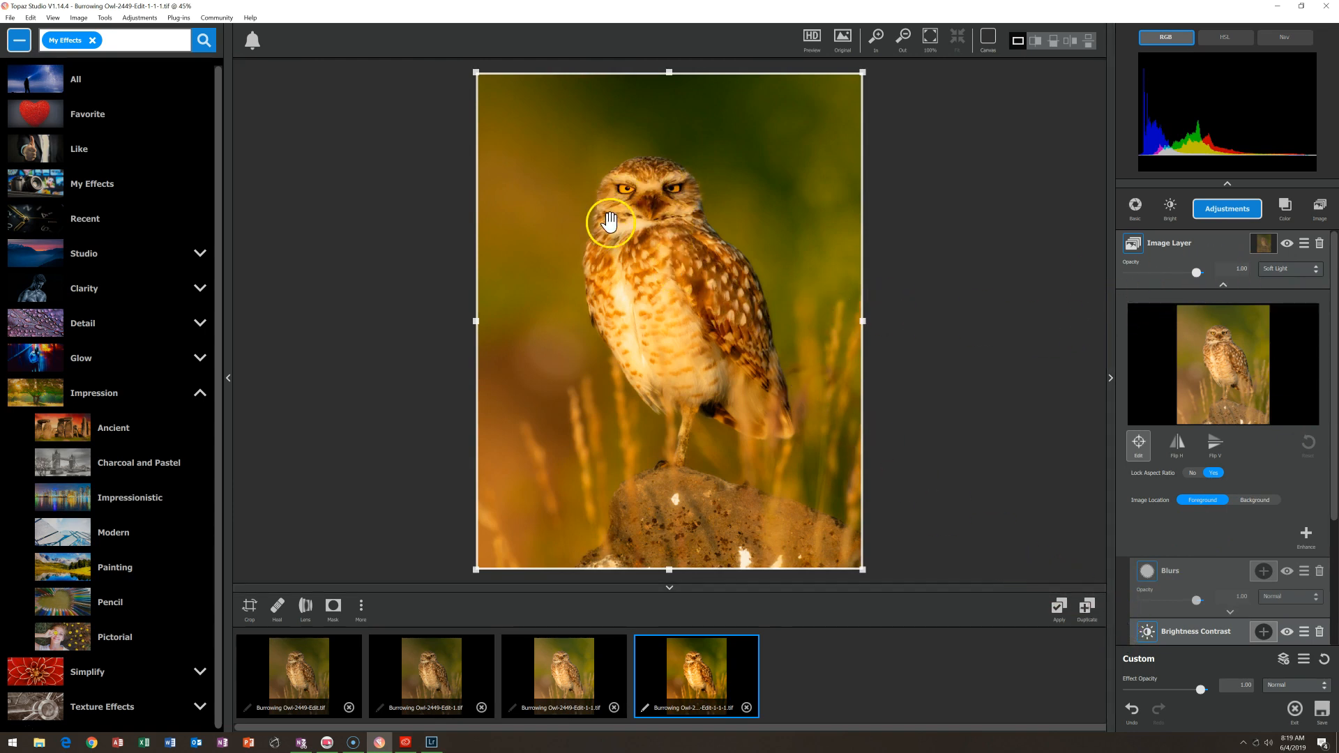
pyautogui.click(1274, 270)
pyautogui.click(1287, 275)
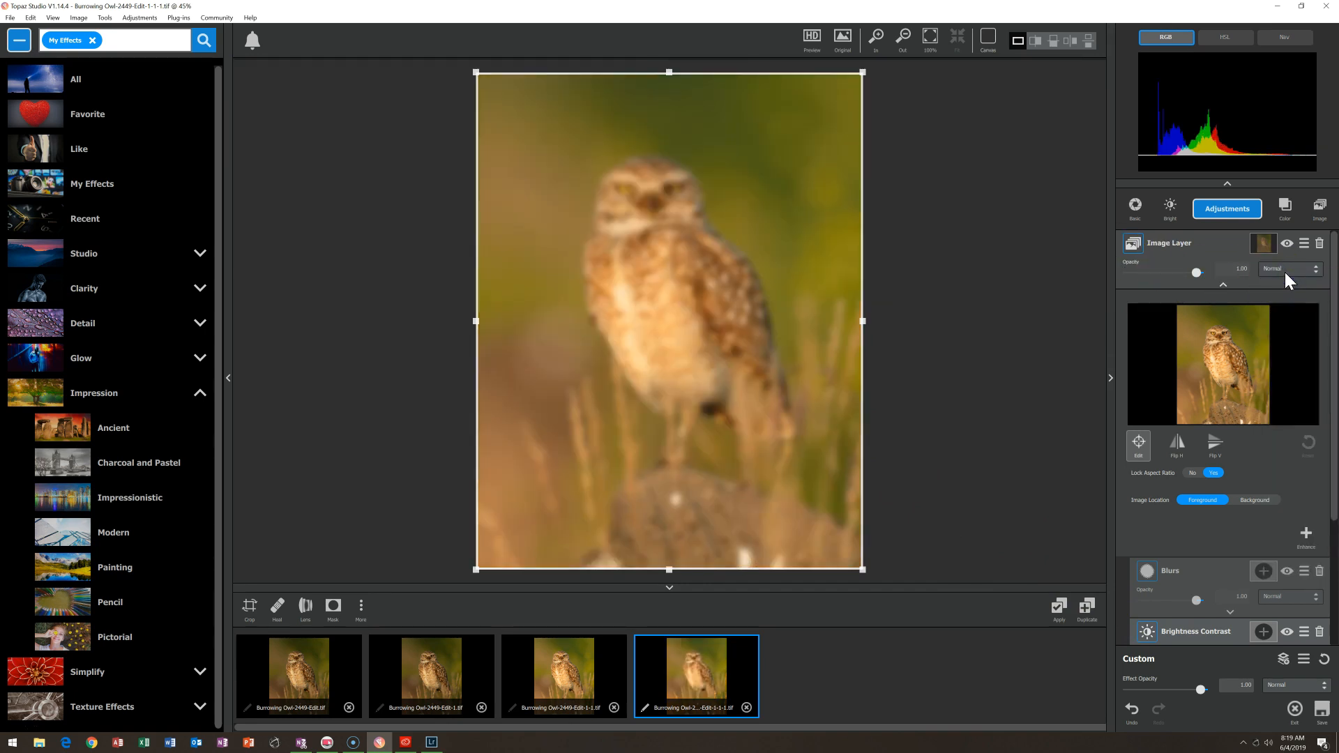
# Blend the image layer in Soft Light mode at about 0.42 opacity and apply the result to a new project
pyautogui.click(1284, 272)
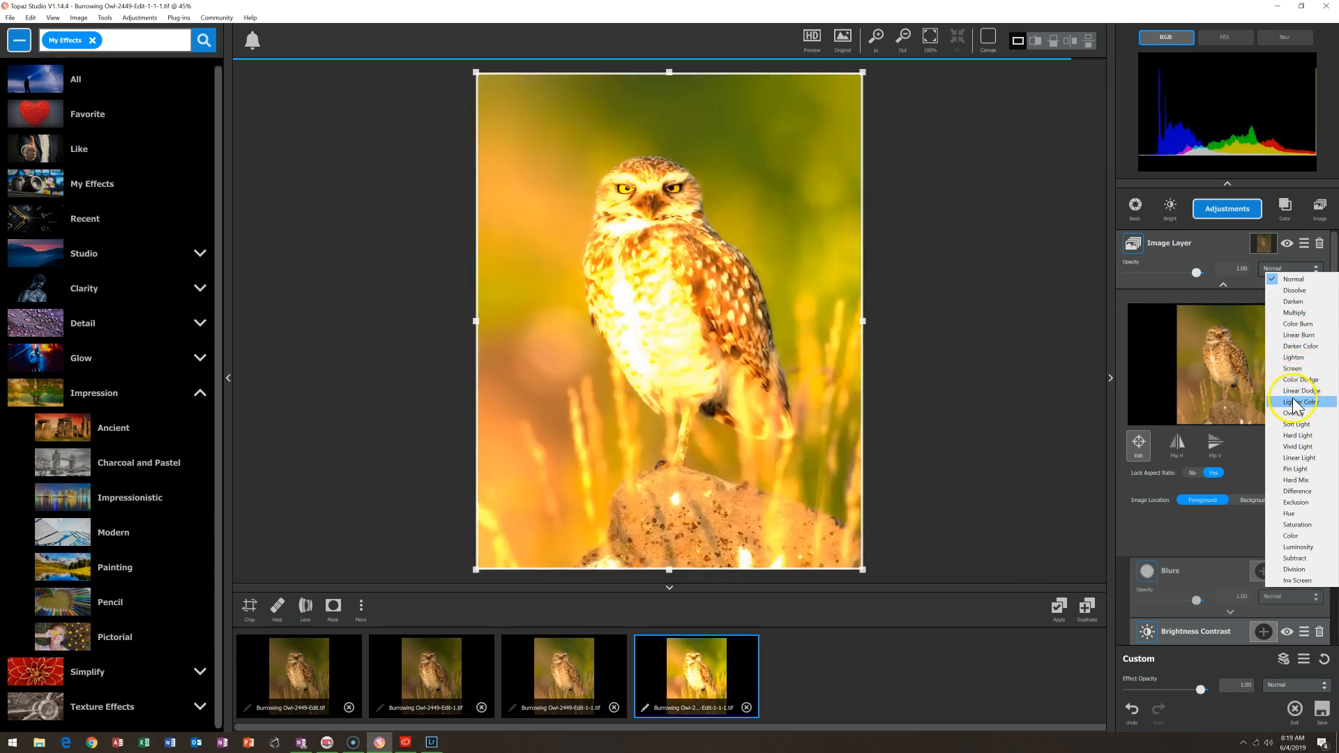
pyautogui.click(1294, 424)
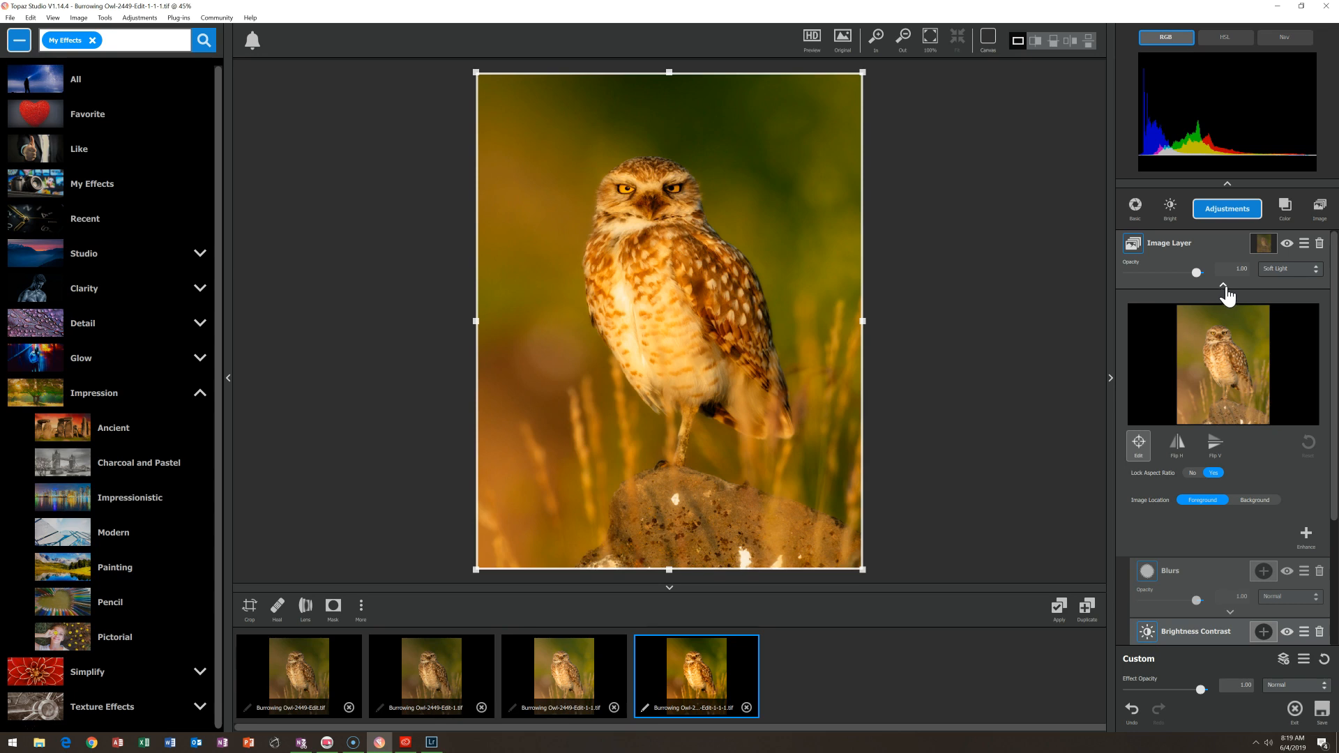
pyautogui.click(1267, 283)
pyautogui.moveTo(1197, 273); pyautogui.dragTo(1157, 274)
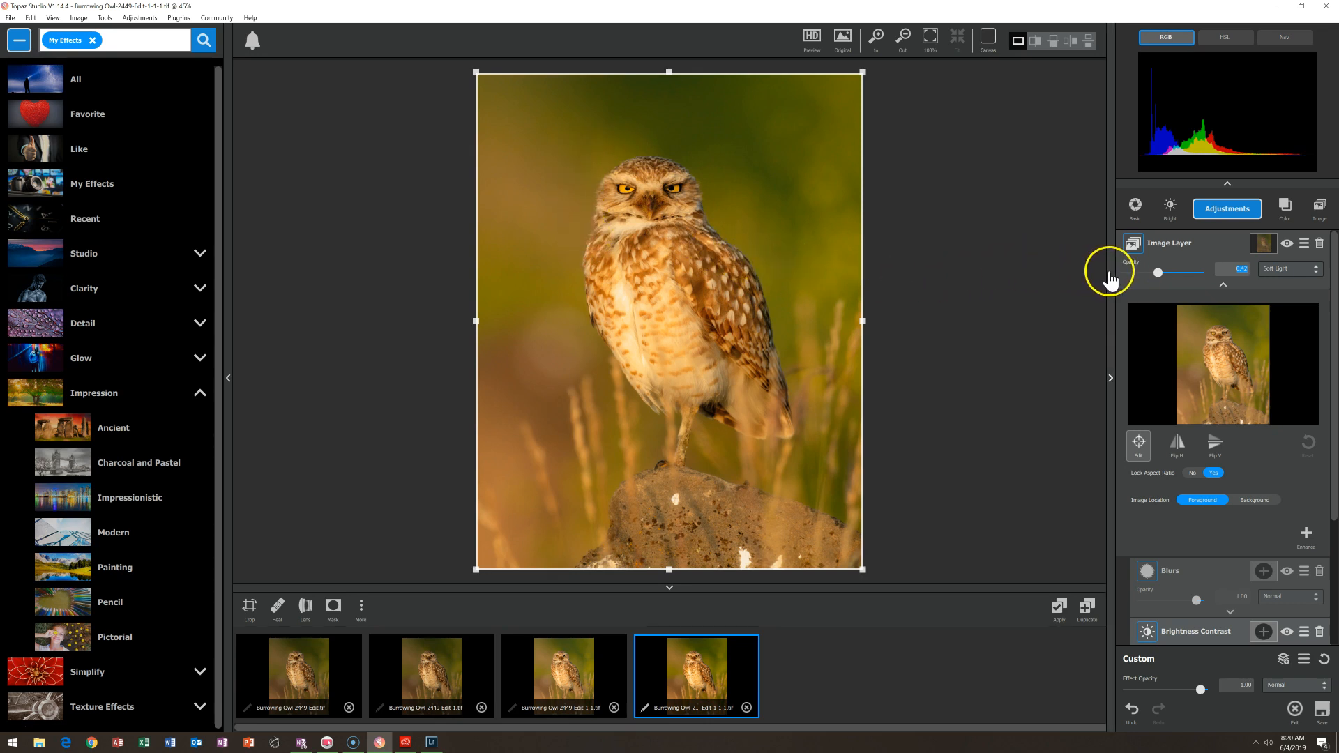
pyautogui.click(1156, 273)
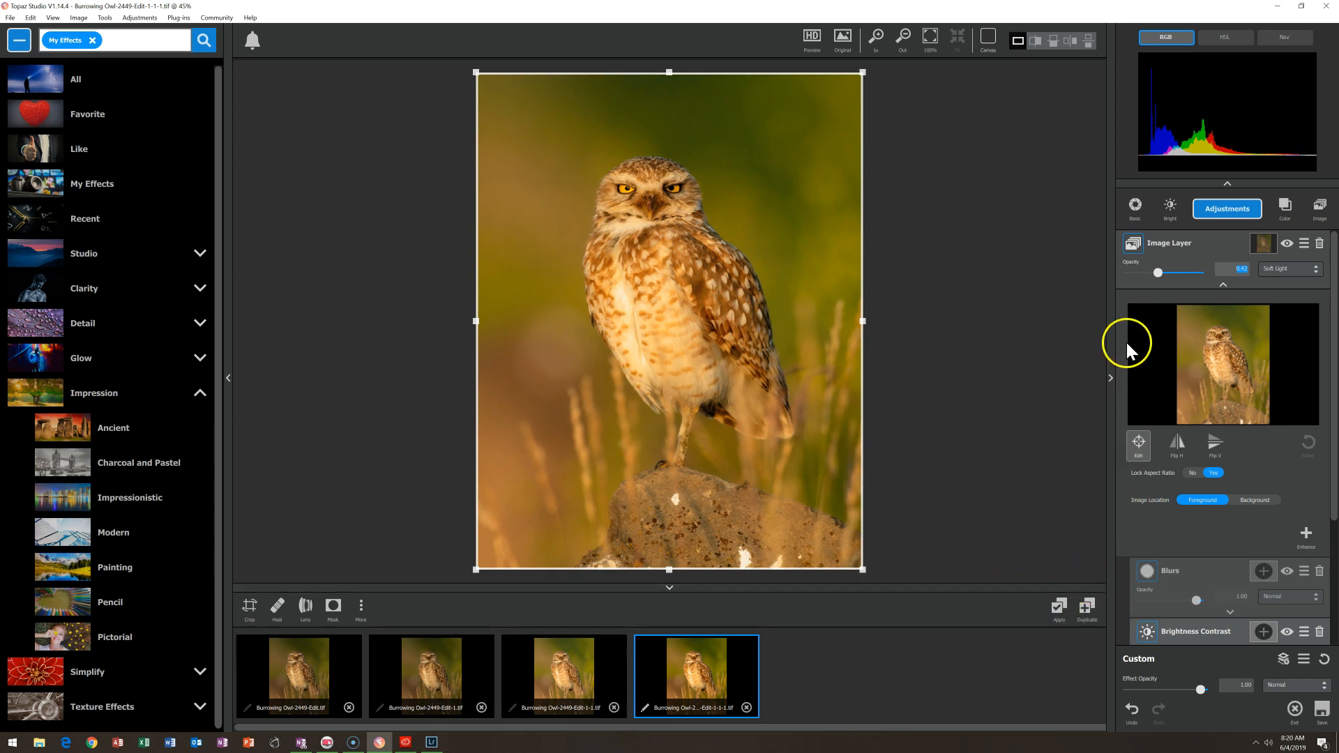
pyautogui.click(1075, 601)
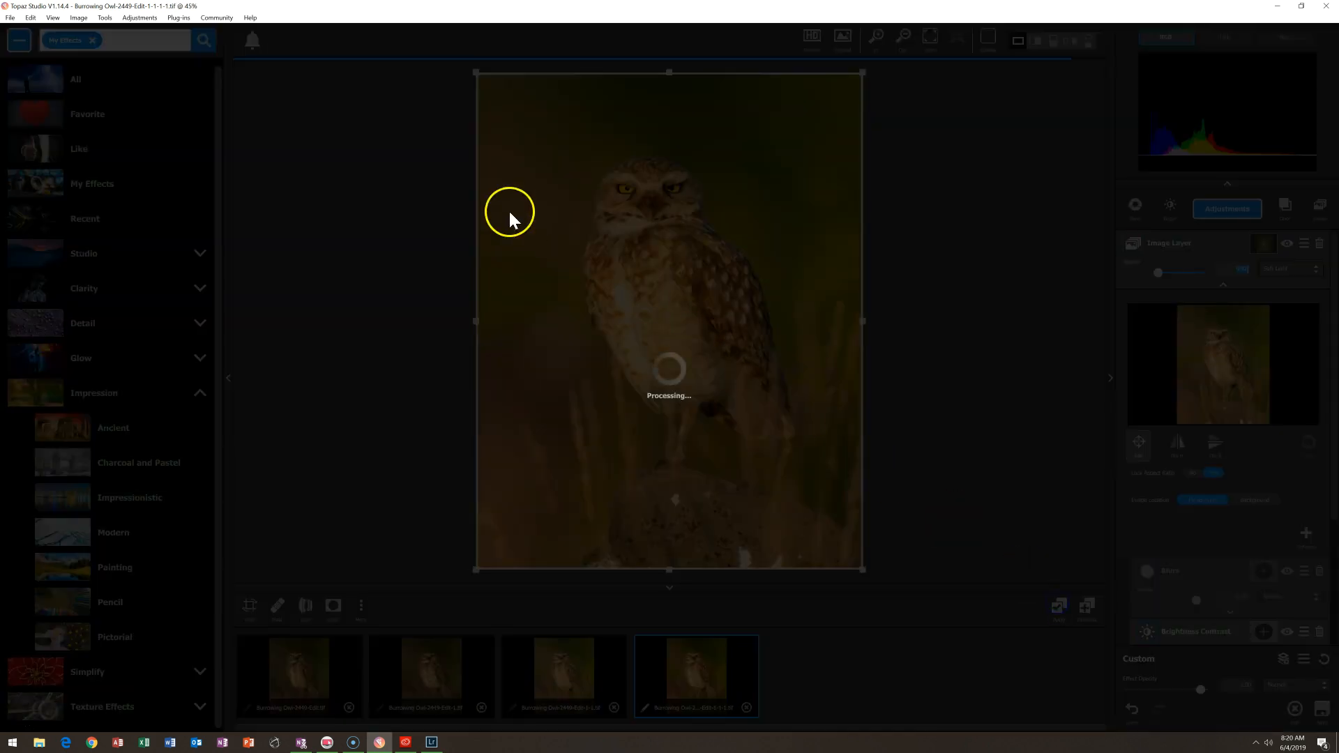
# Open the white signature PNG from the recently used files
pyautogui.click(10, 18)
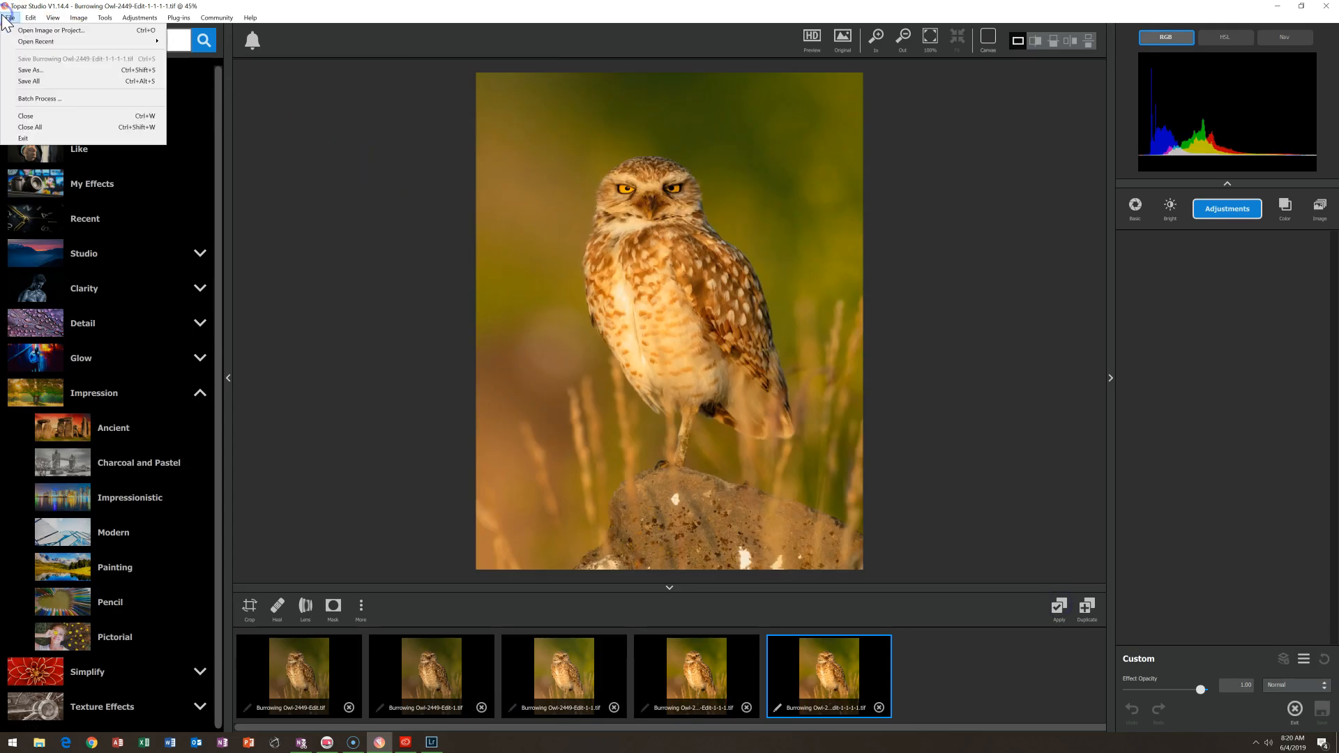
pyautogui.moveTo(38, 43)
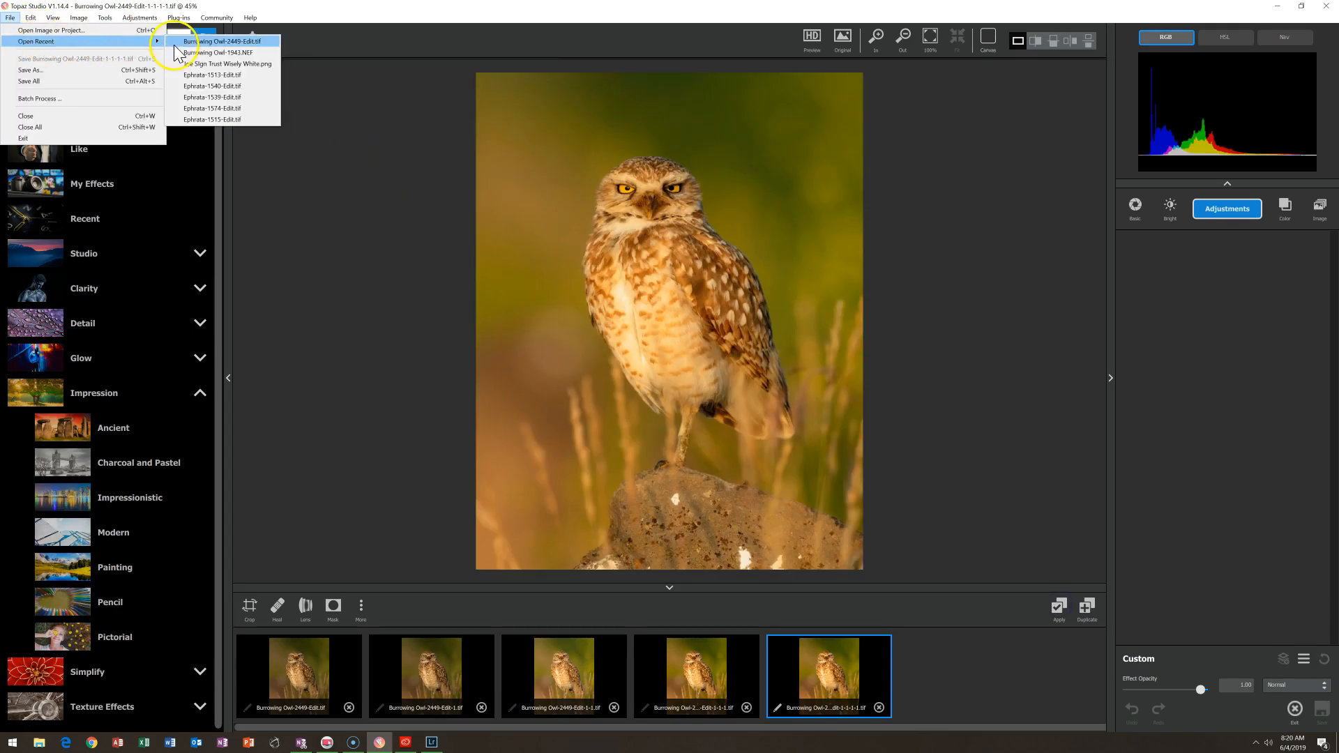
pyautogui.click(200, 68)
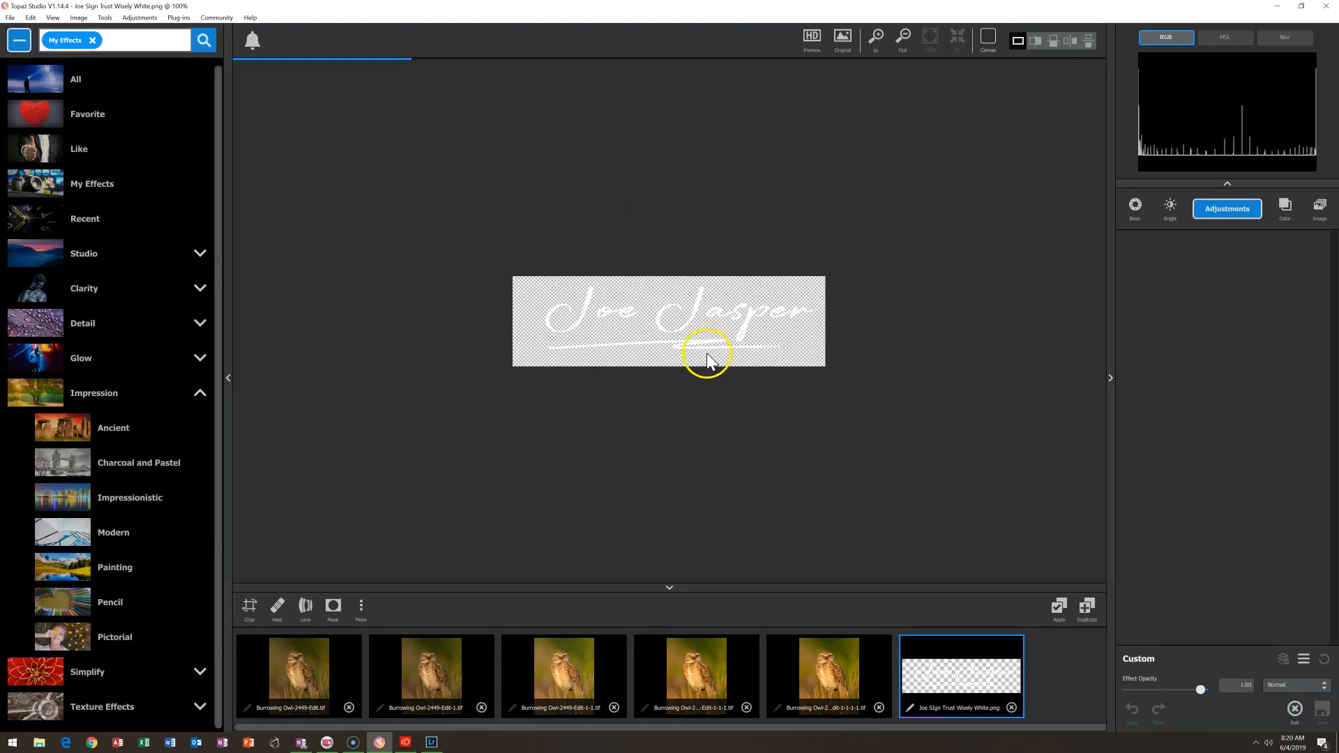
# Add the signature to the newest owl project as an image layer and scale it down into the photo's lower-left corner
pyautogui.click(822, 659)
pyautogui.moveTo(952, 680); pyautogui.dragTo(1175, 426)
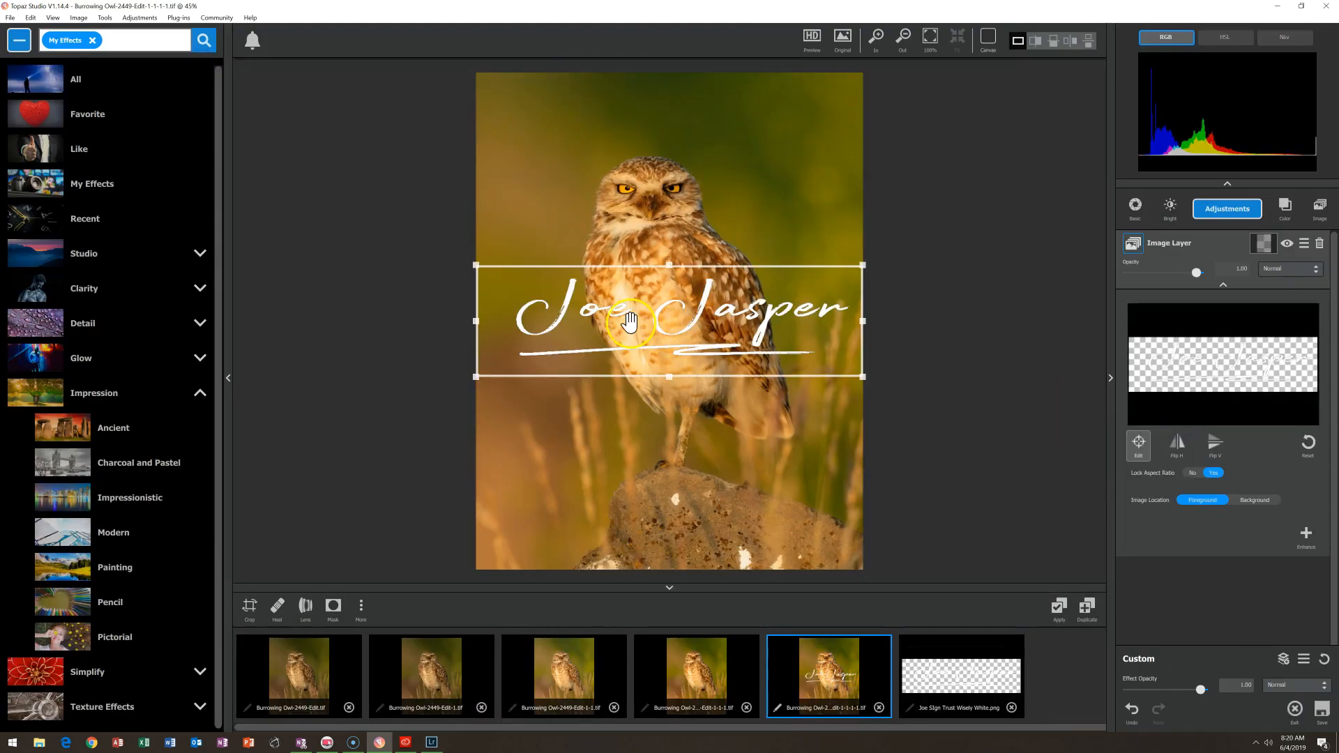
pyautogui.moveTo(474, 268)
pyautogui.mouseDown()
pyautogui.moveTo(766, 368)
pyautogui.moveTo(514, 558)
pyautogui.mouseUp()
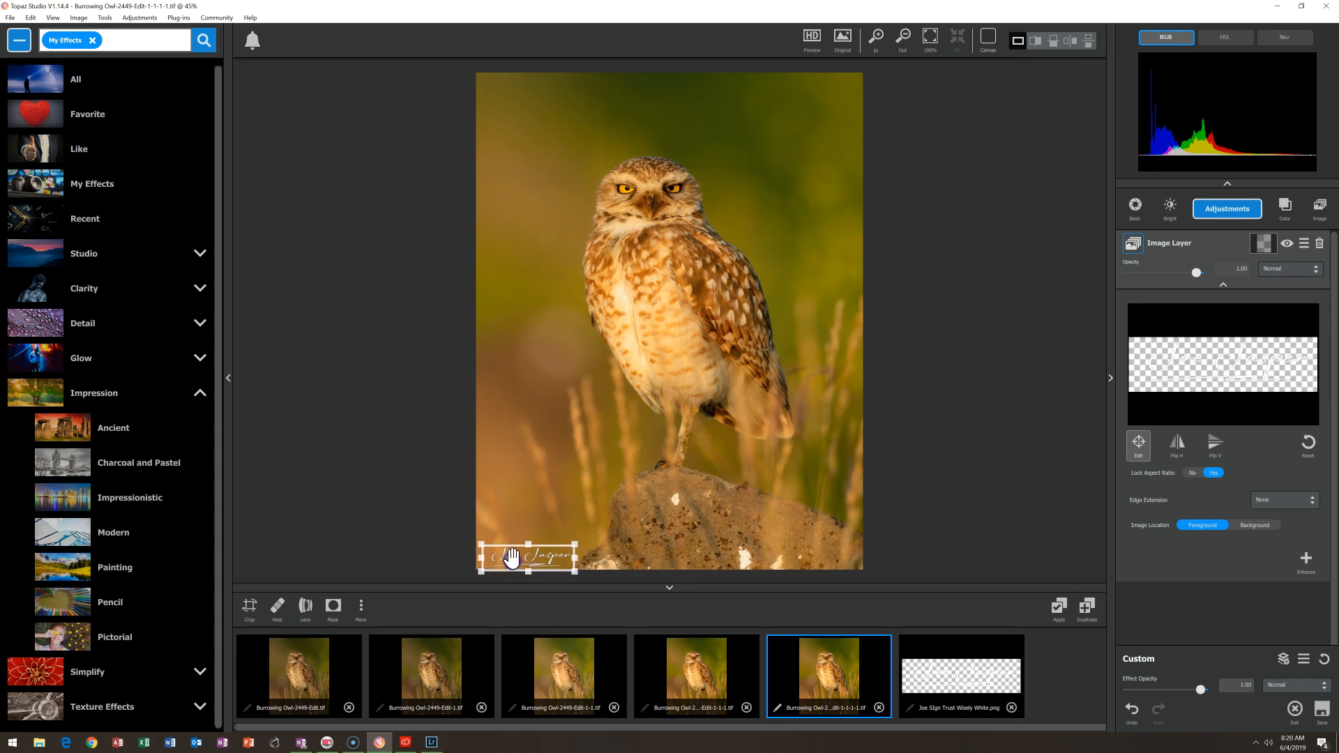
pyautogui.click(1139, 445)
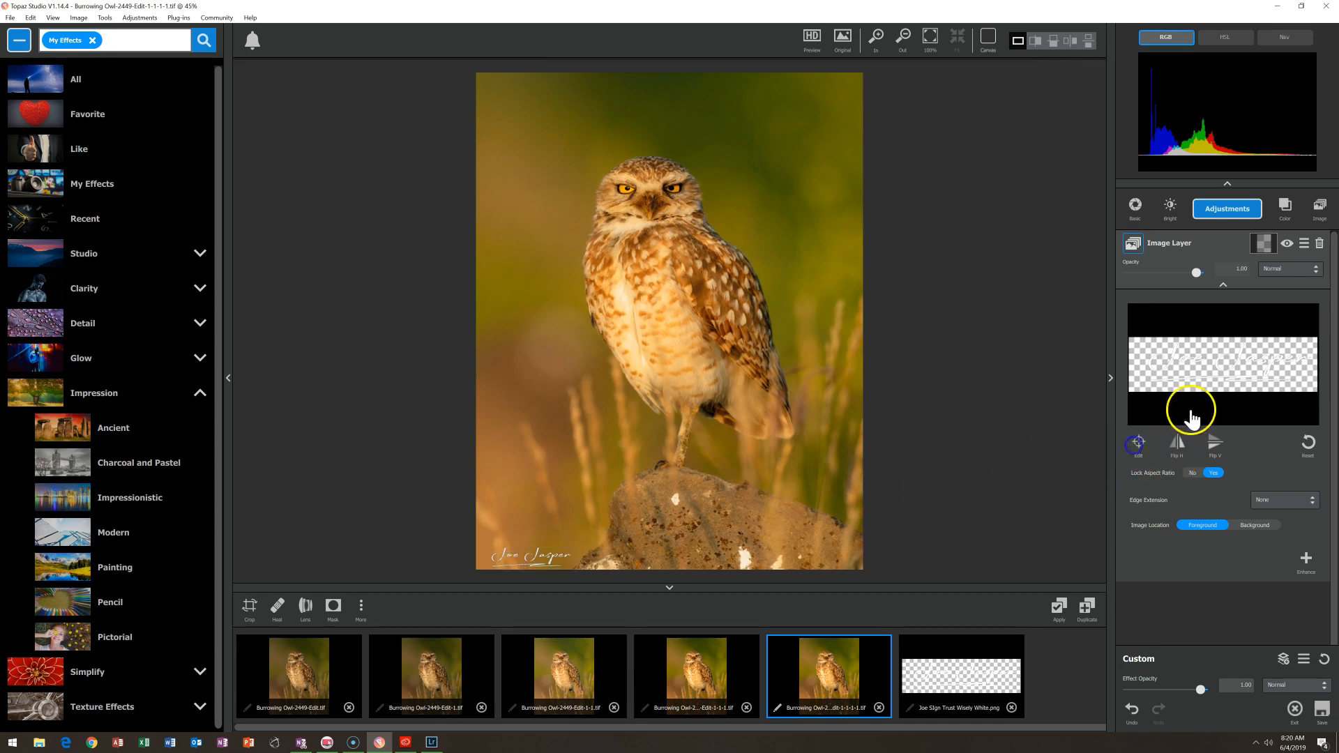
# Blend the signature layer with Color Dodge at about 0.3 opacity and apply it to a new project
pyautogui.click(1307, 272)
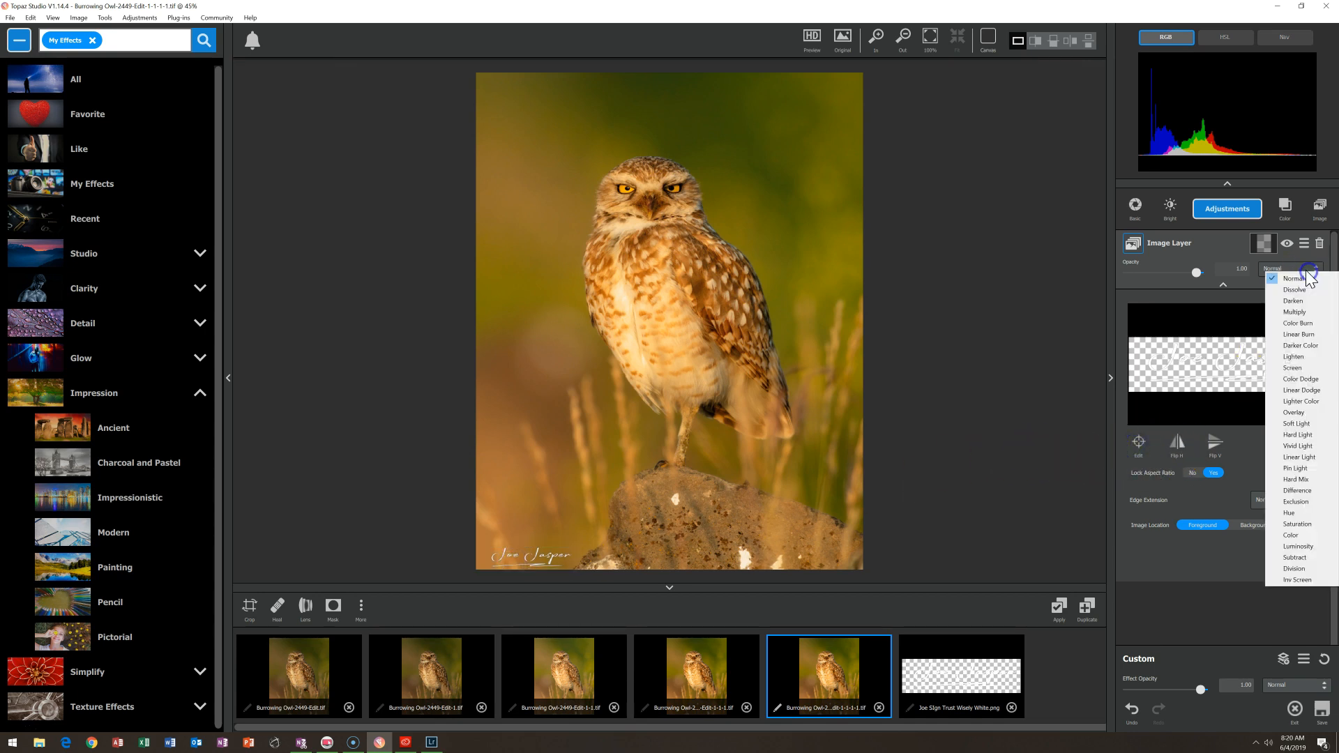
pyautogui.click(1311, 381)
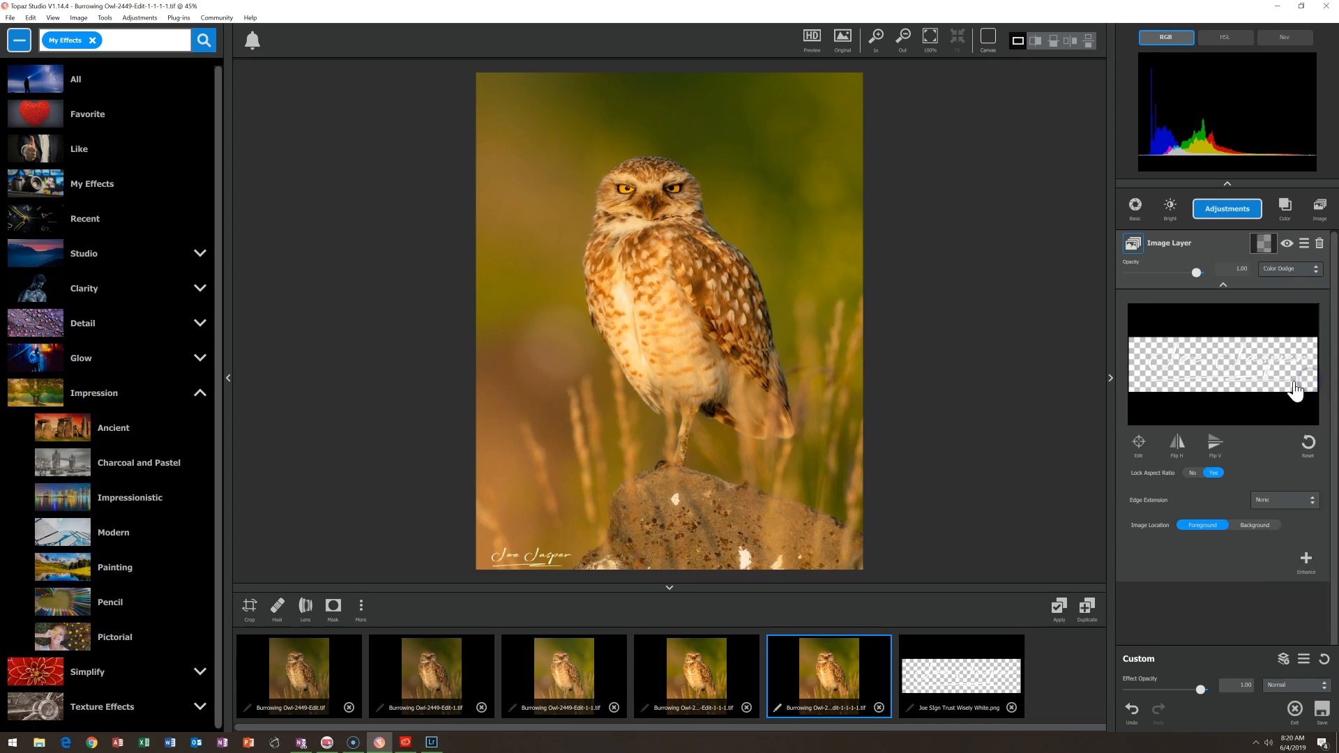
pyautogui.moveTo(1160, 278); pyautogui.dragTo(1150, 273)
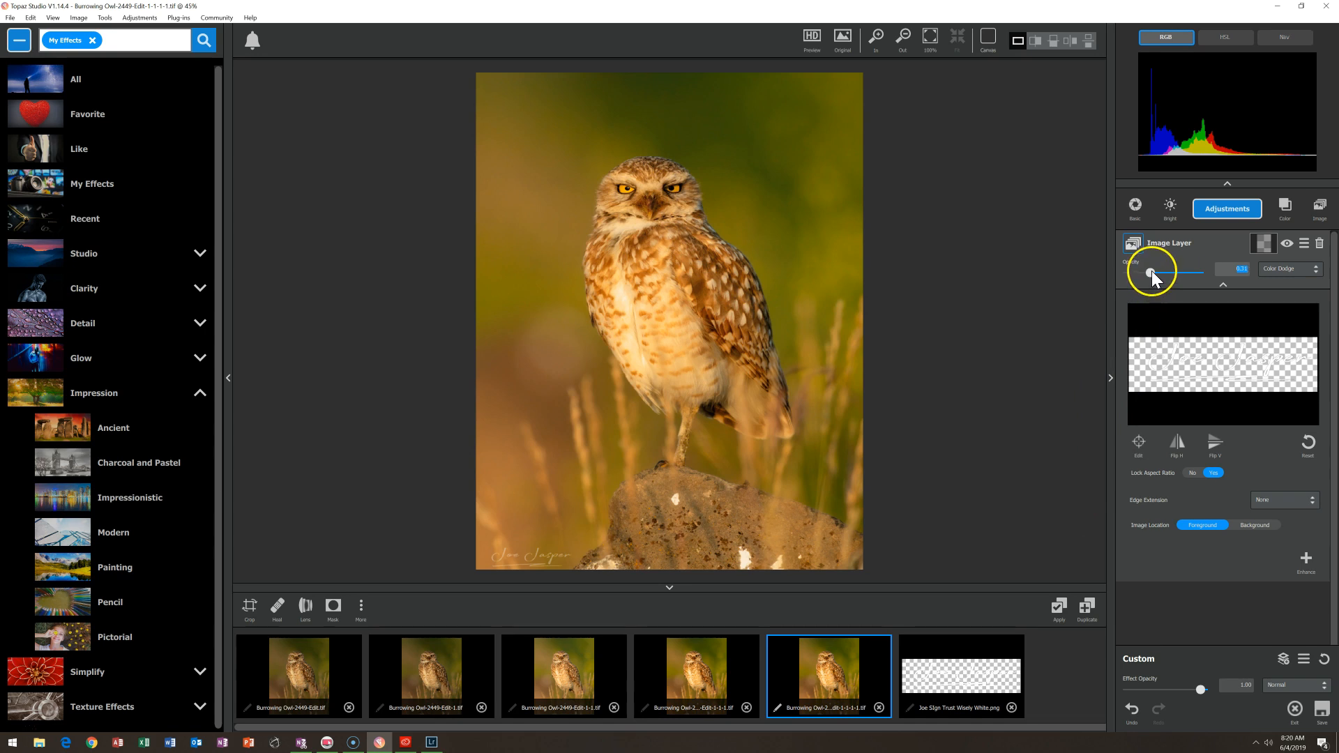
pyautogui.click(1157, 272)
pyautogui.click(1056, 605)
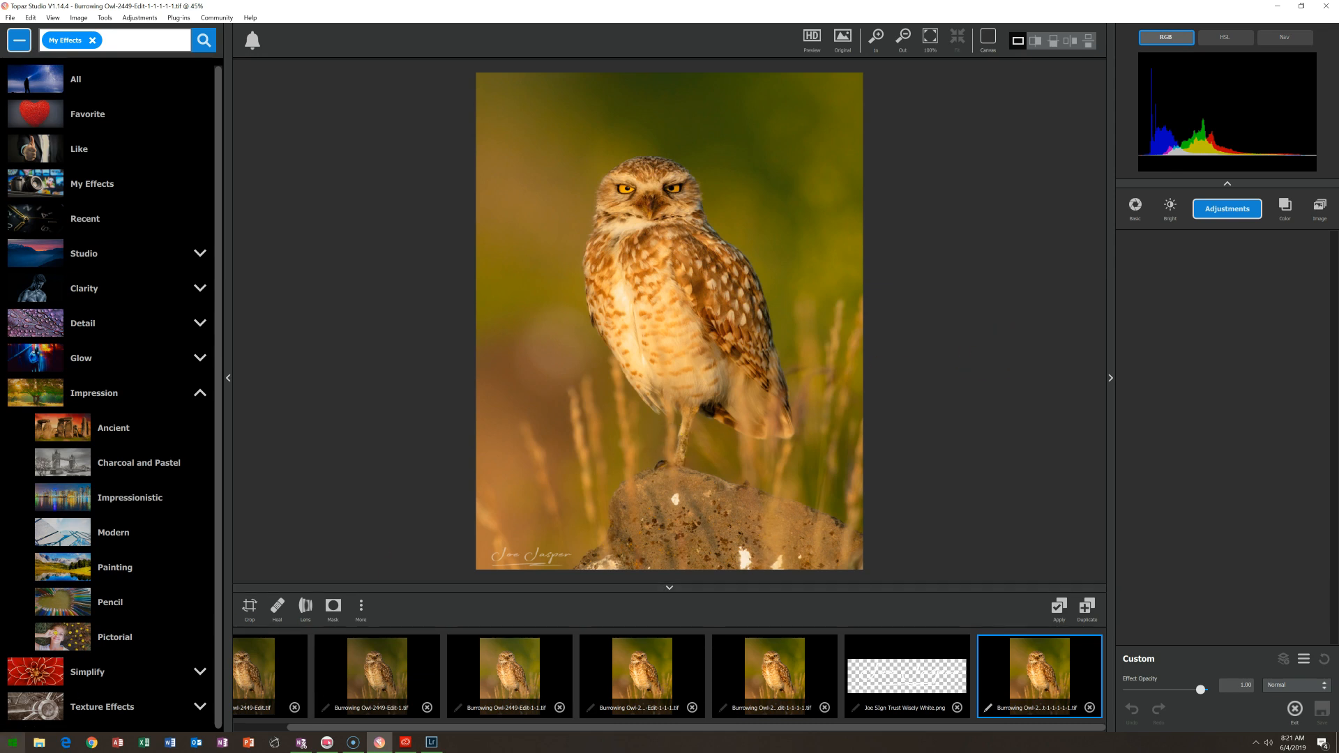
pyautogui.click(19, 732)
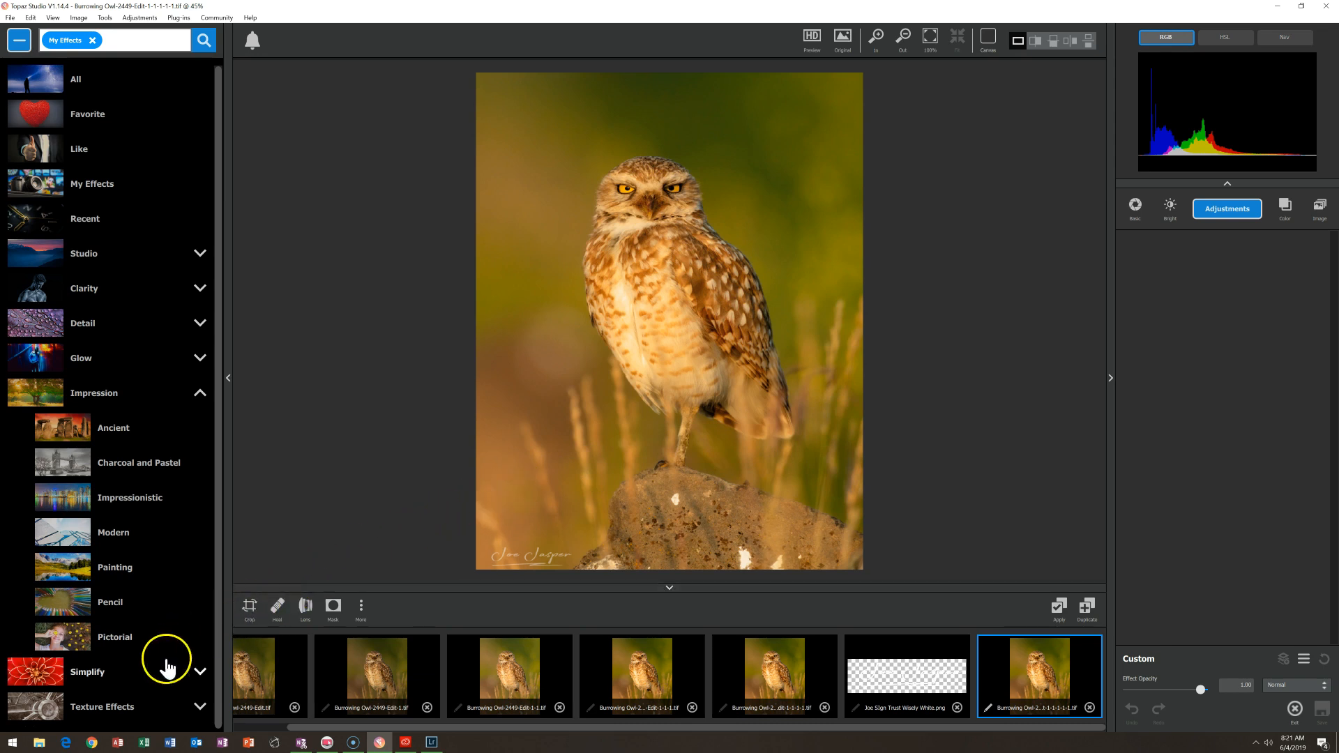
pyautogui.click(14, 742)
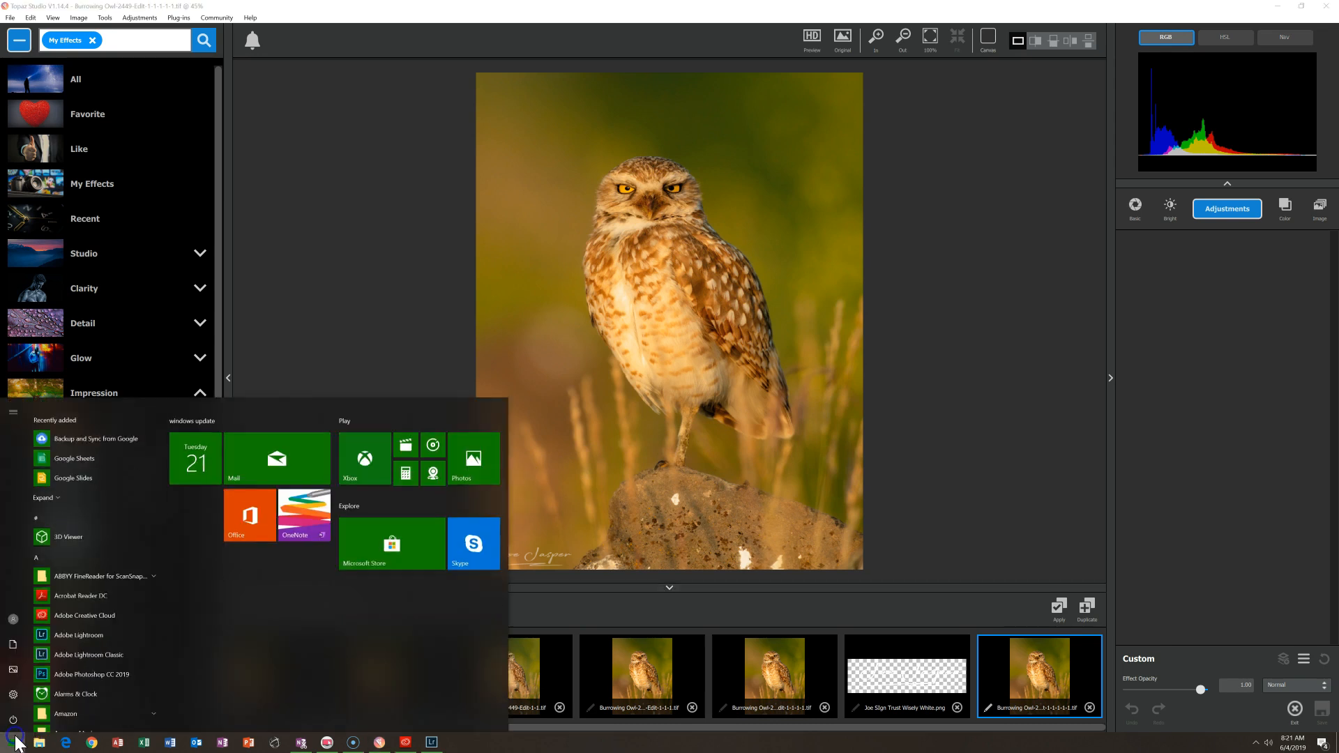
pyautogui.click(562, 609)
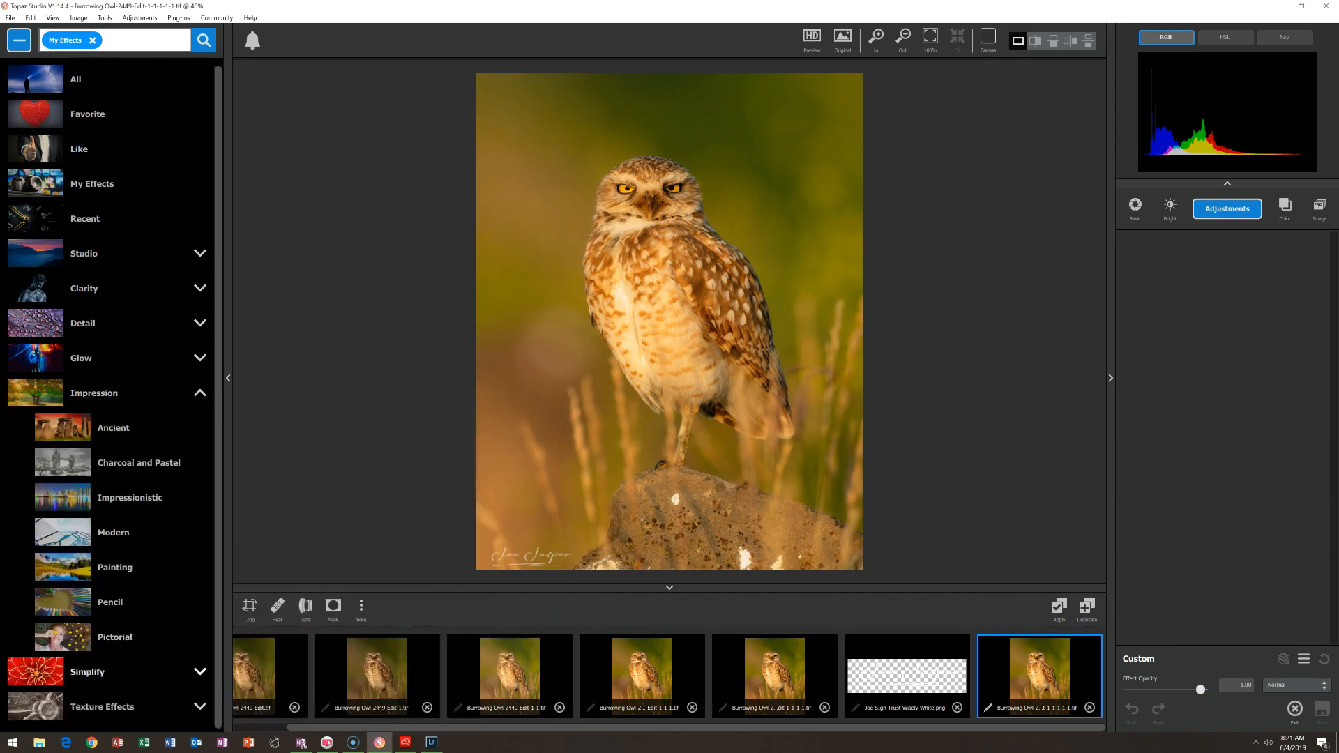
pyautogui.click(362, 742)
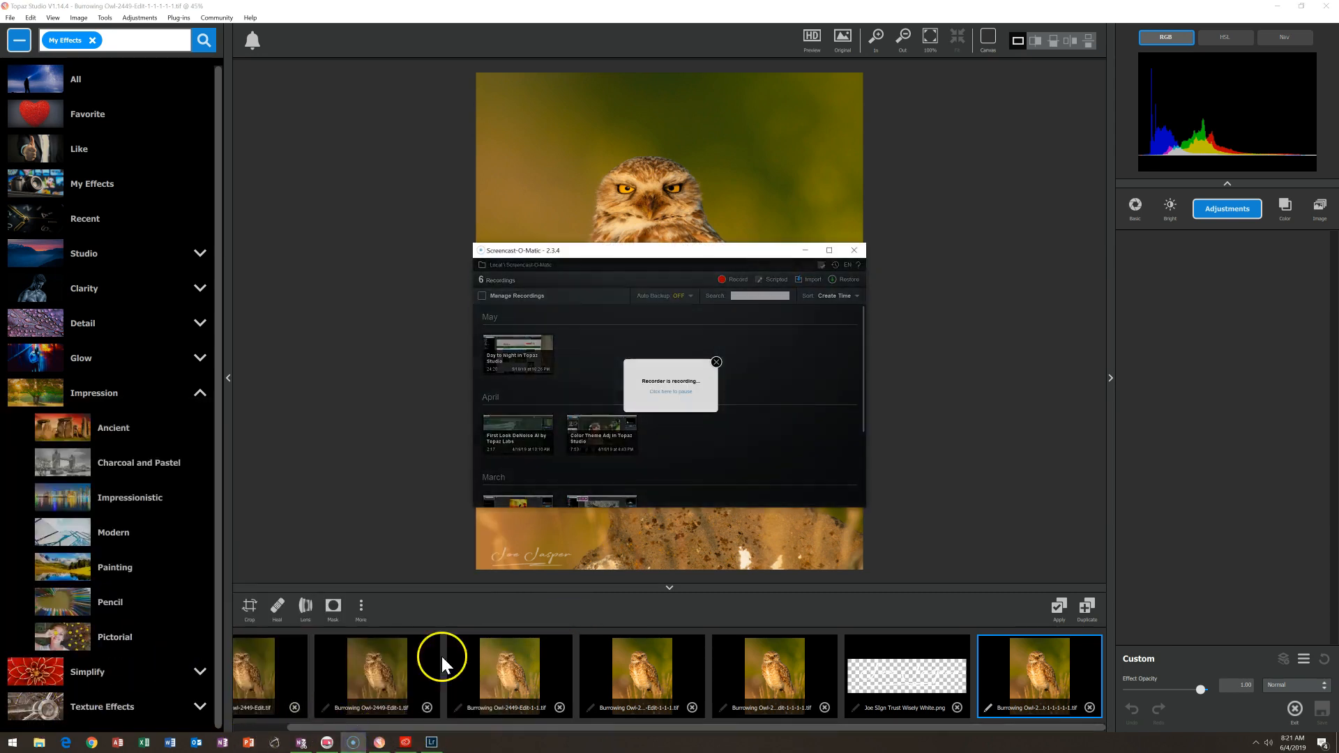